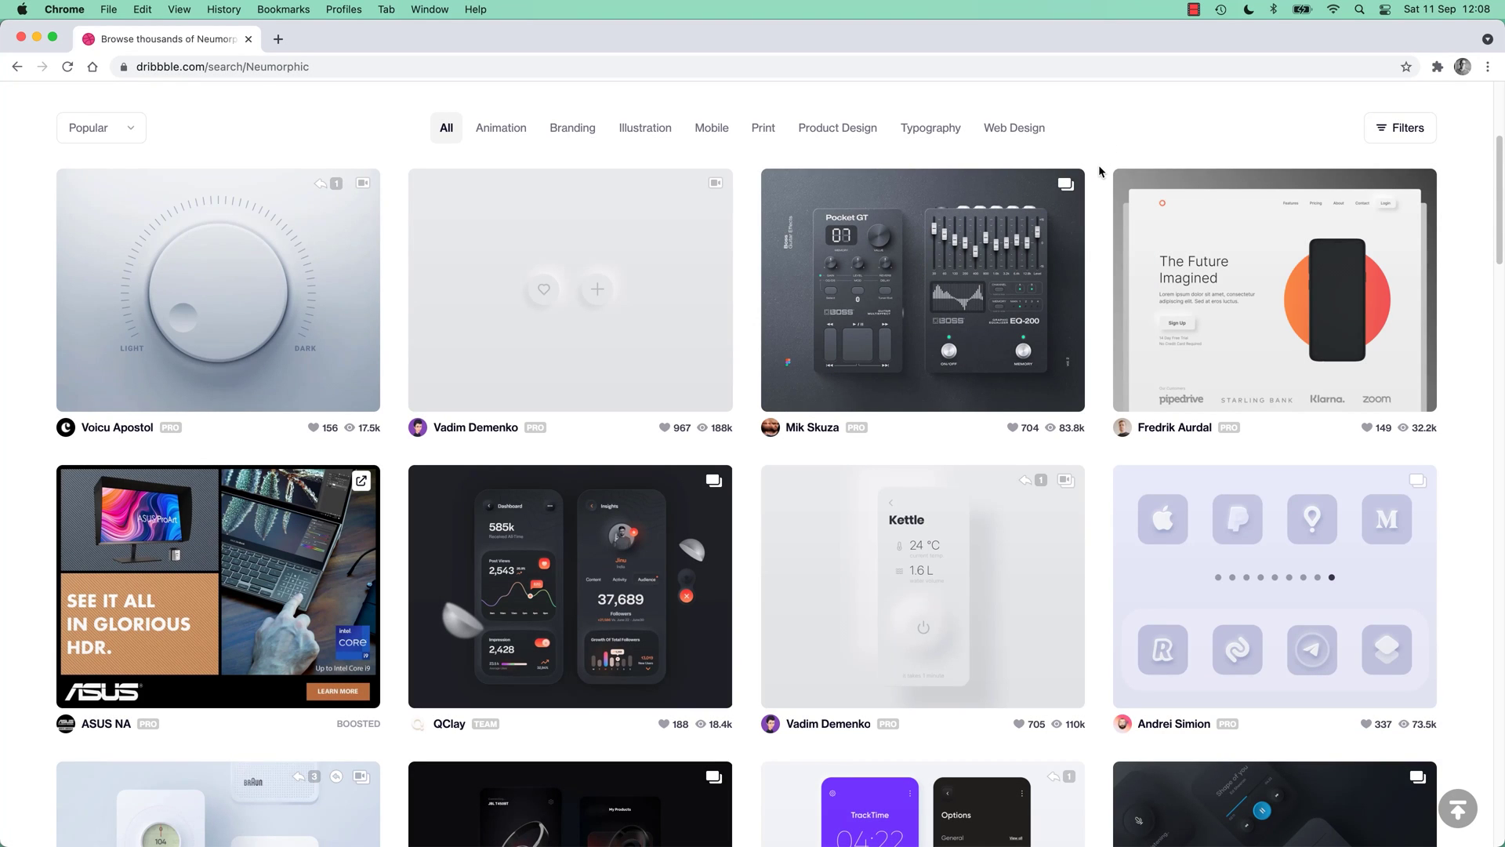
Scroll through Dribbble's 'Neumorphic' shot results for design inspiration.
scroll(1102, 180, down, 15)
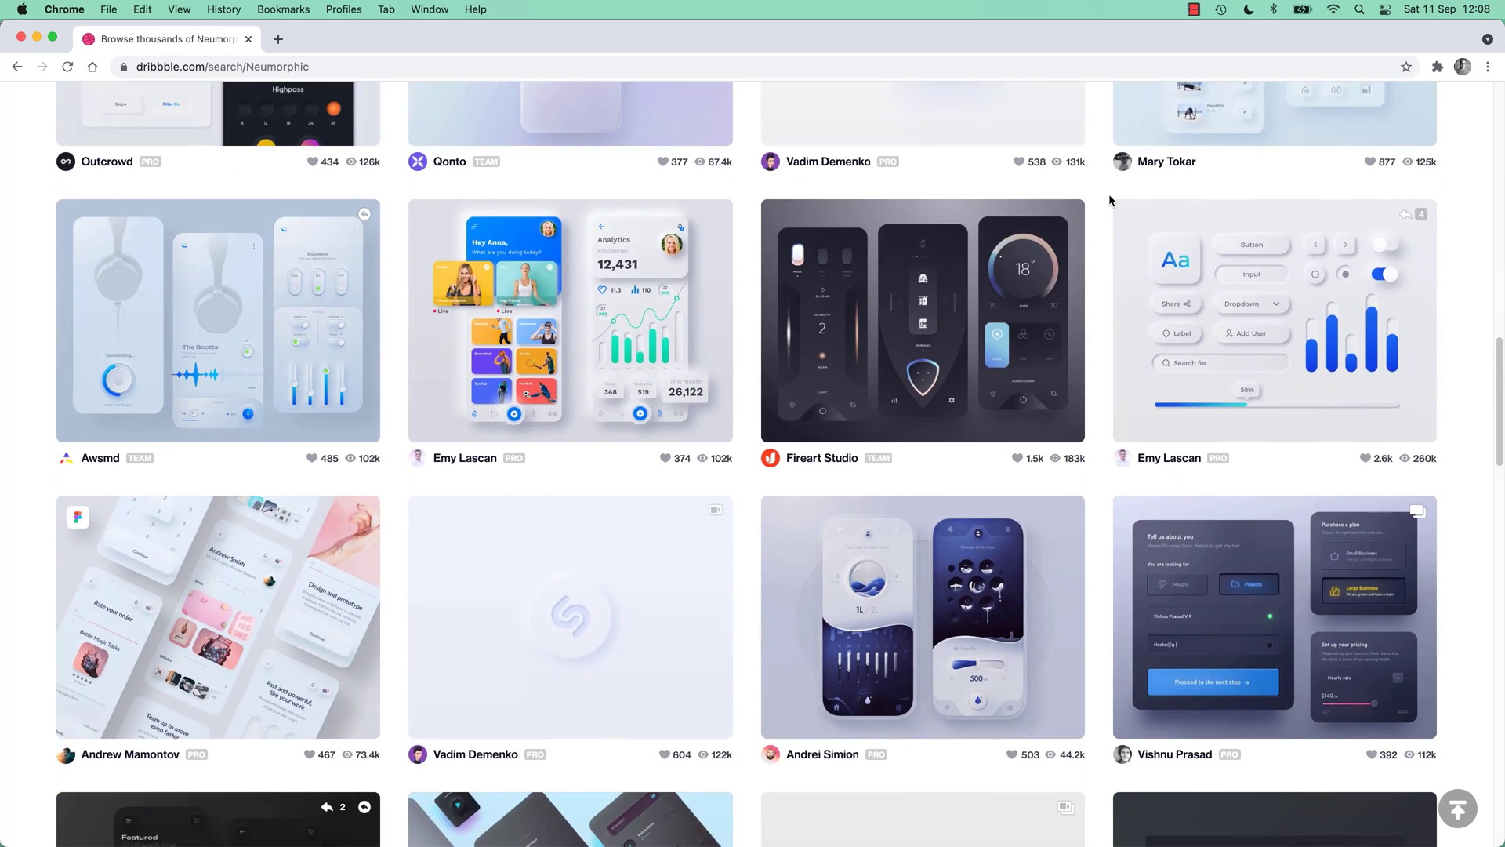
scroll(1109, 196, down, 6)
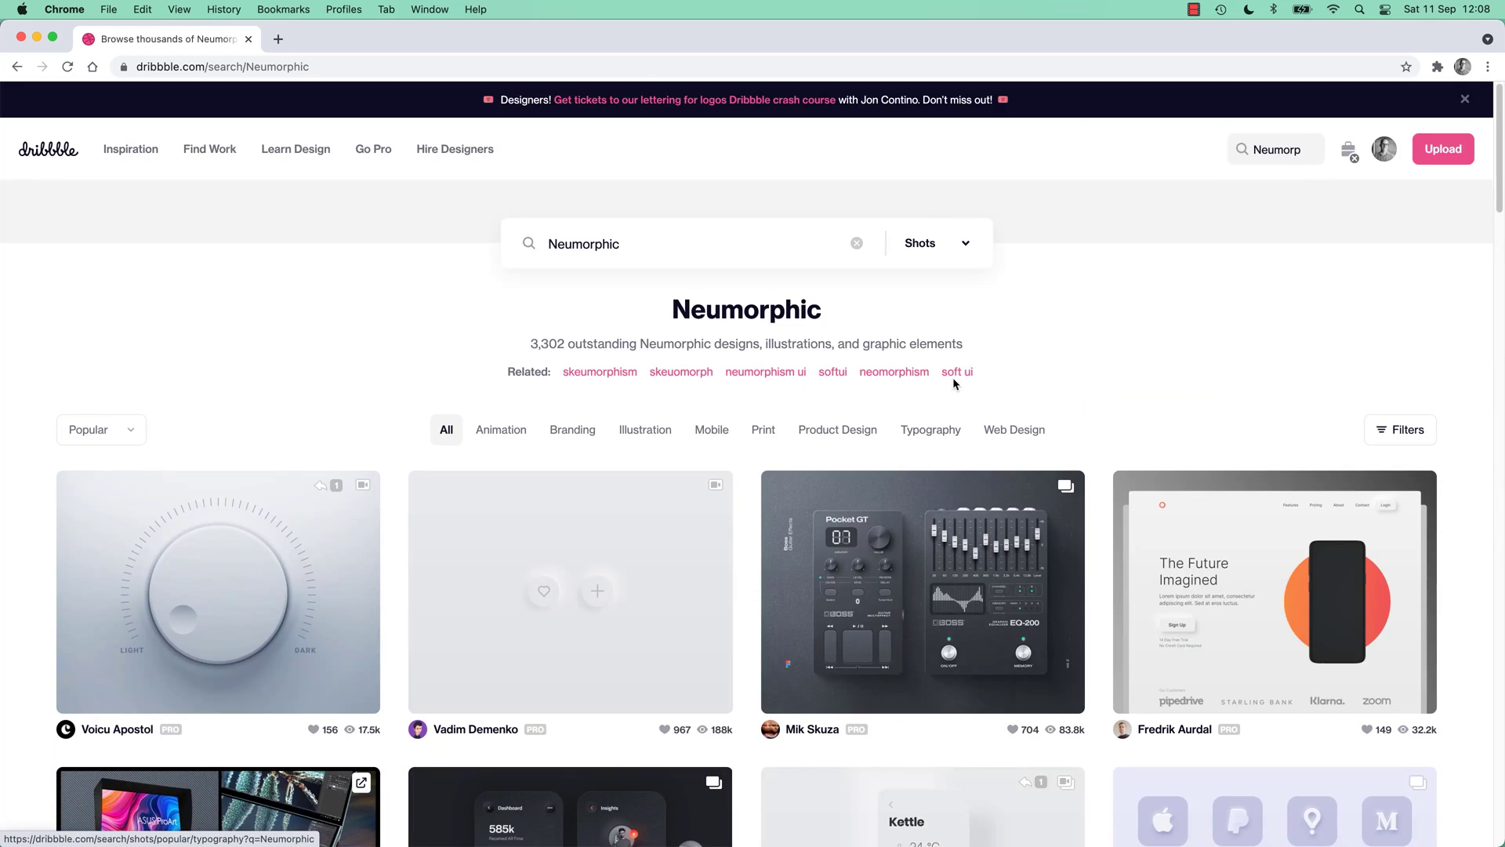
scroll(972, 400, down, 5)
scroll(993, 426, up, 2)
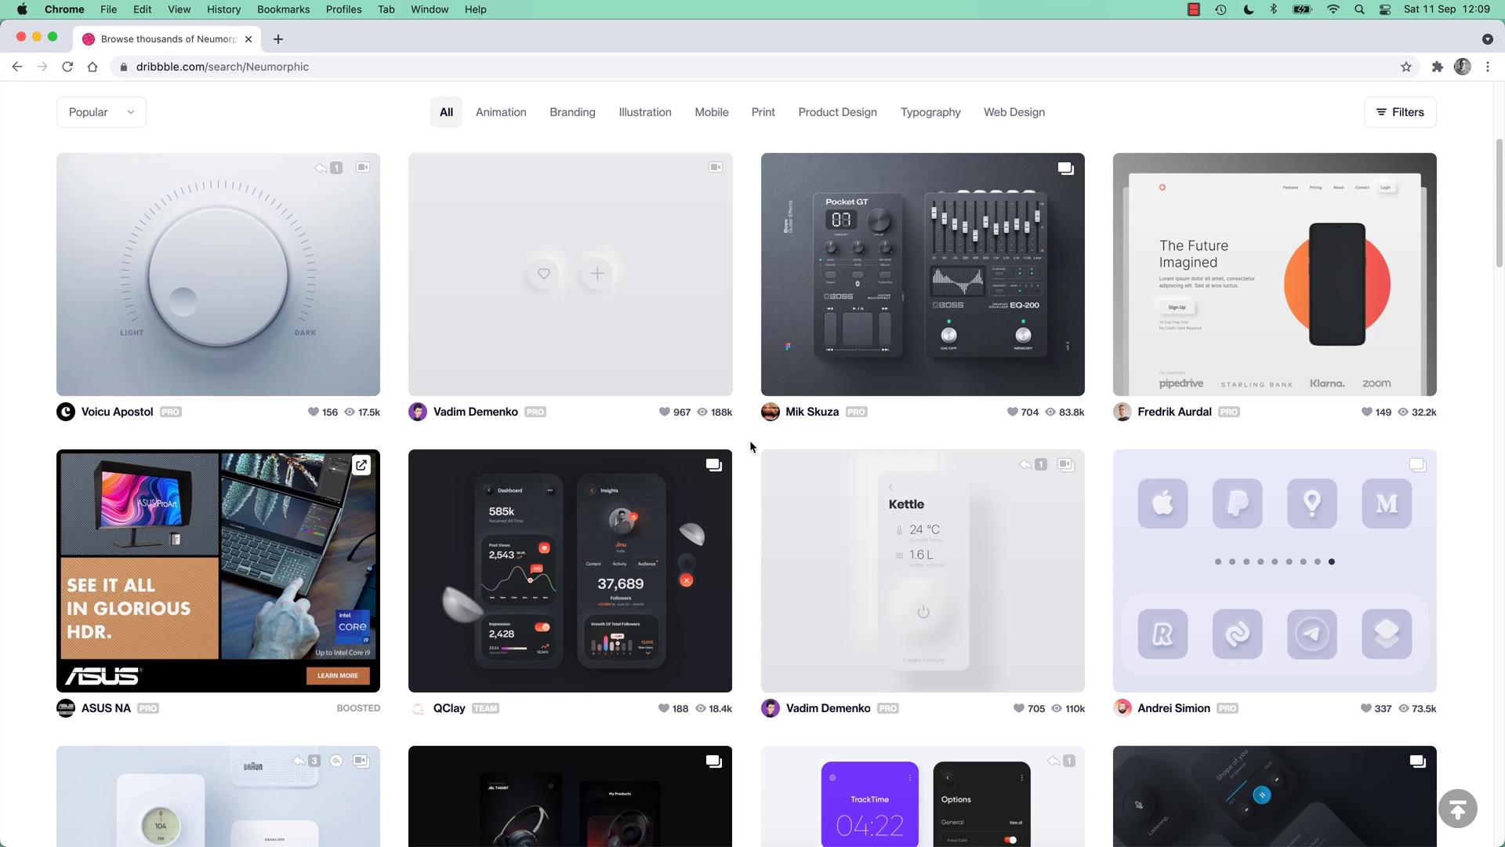
Switch to the Scott Ecom V1 Figma file, zoom to fit, and select the Checkout - IPAD PURCHASE button.
mouse_move(576, 296)
key(super+Tab)
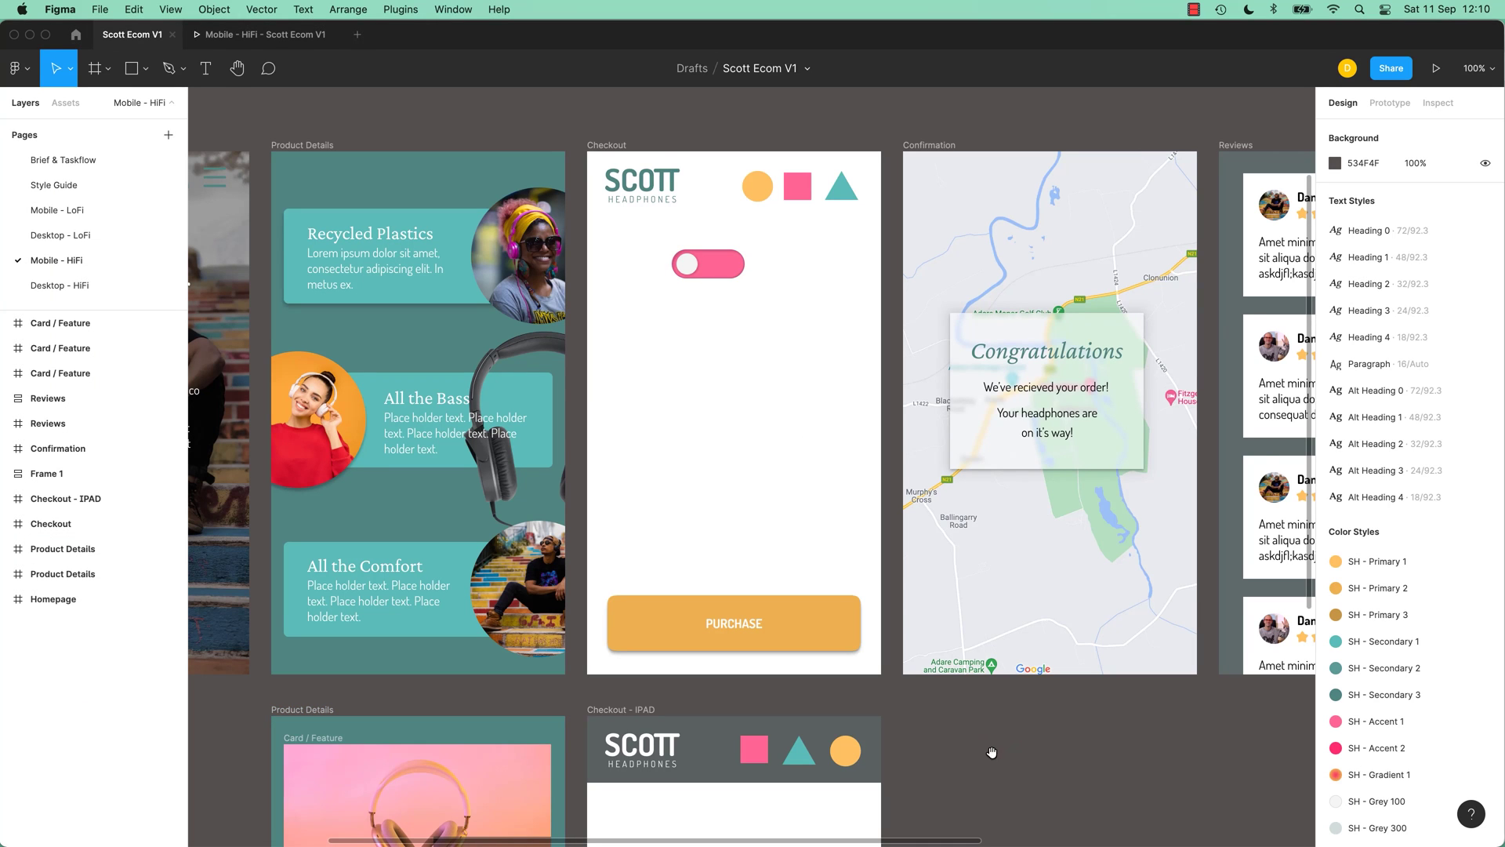
scroll(993, 753, down, 7)
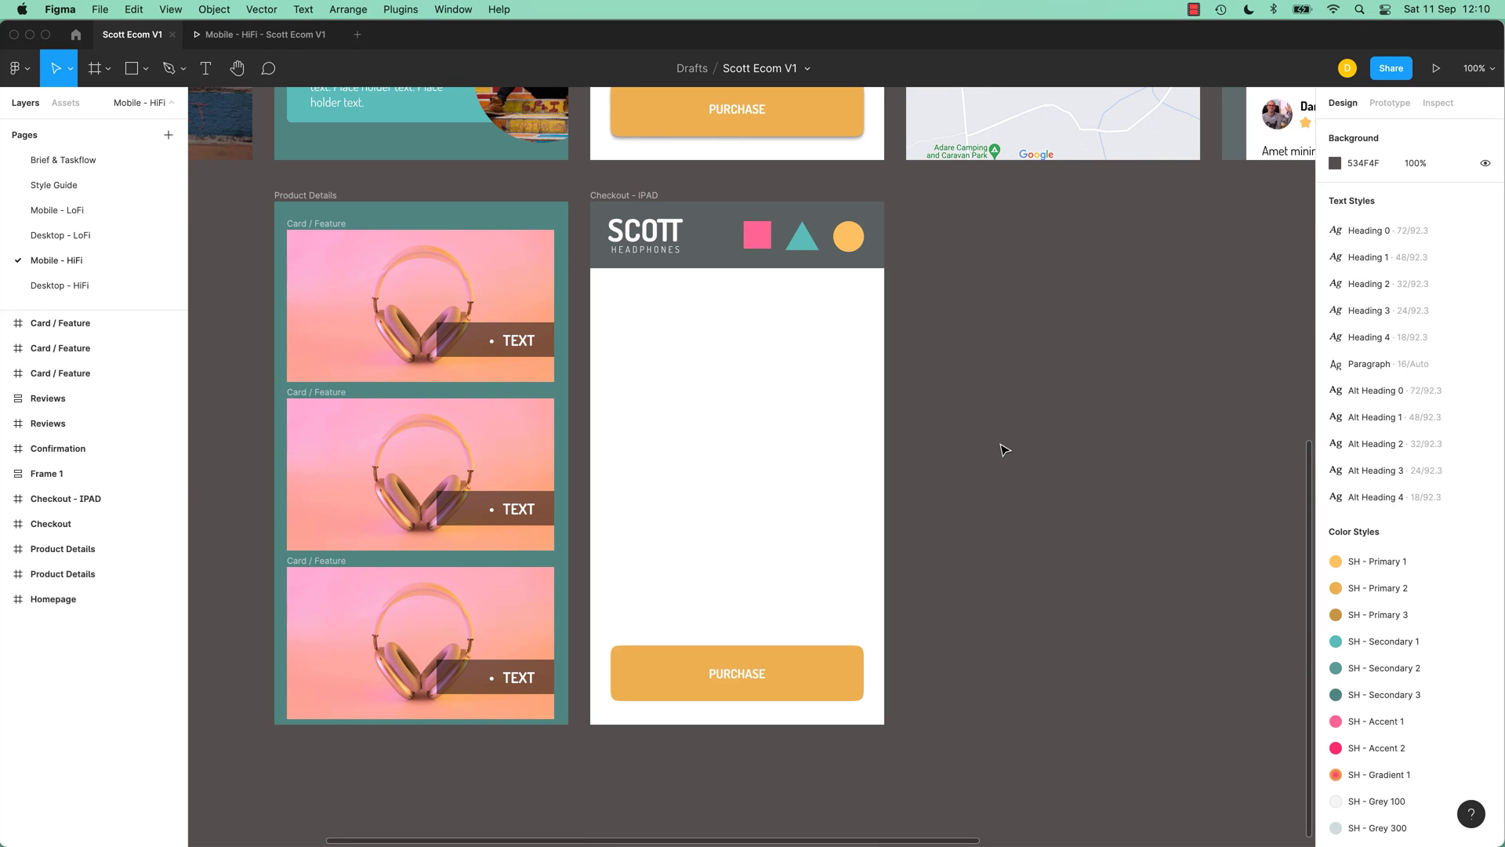
key(super+equal)
scroll(964, 343, down, 4)
key(shift+1)
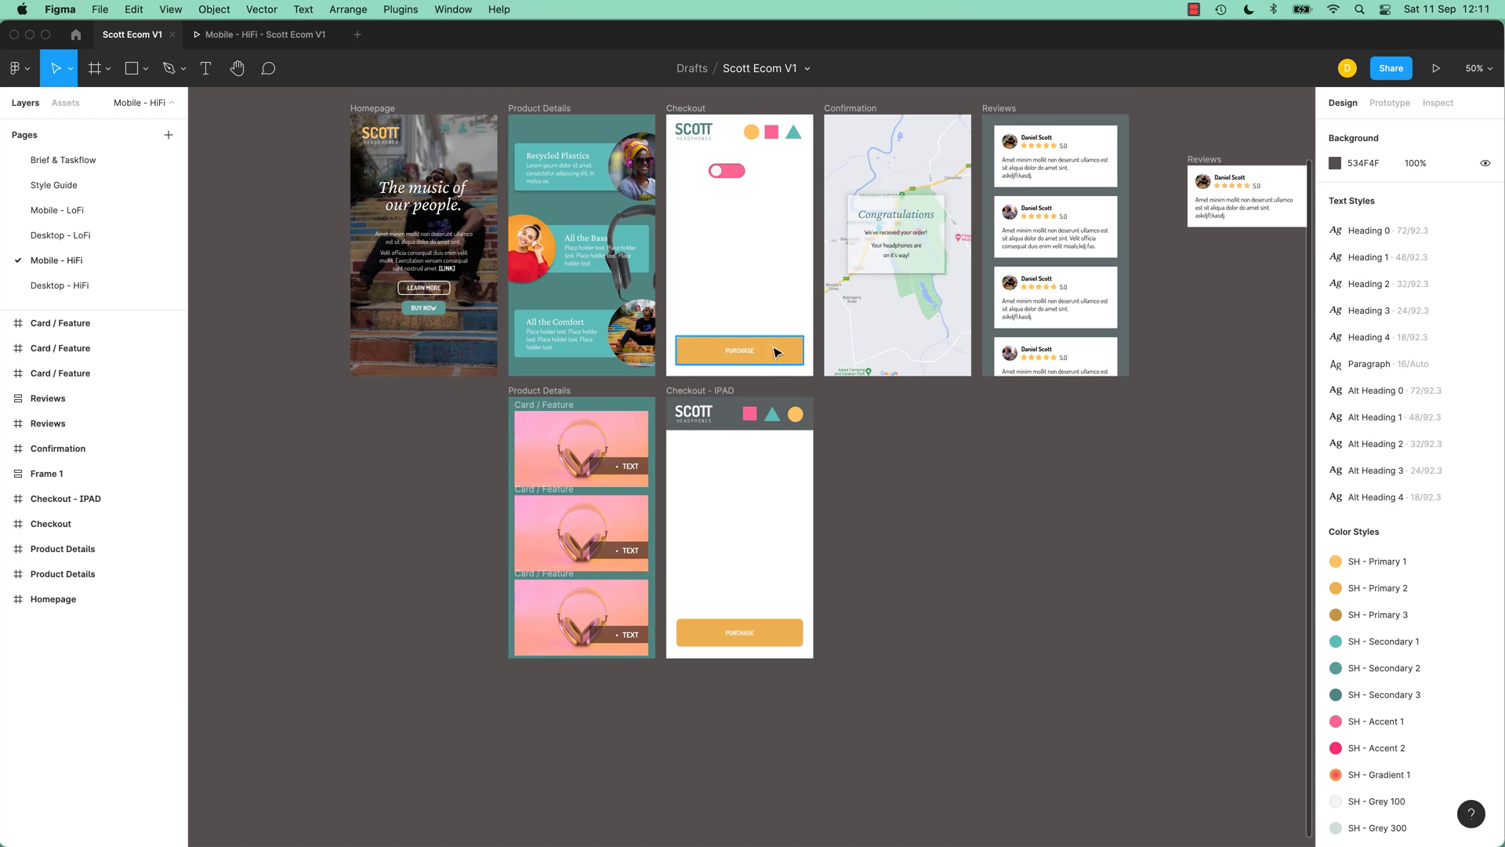
click(779, 630)
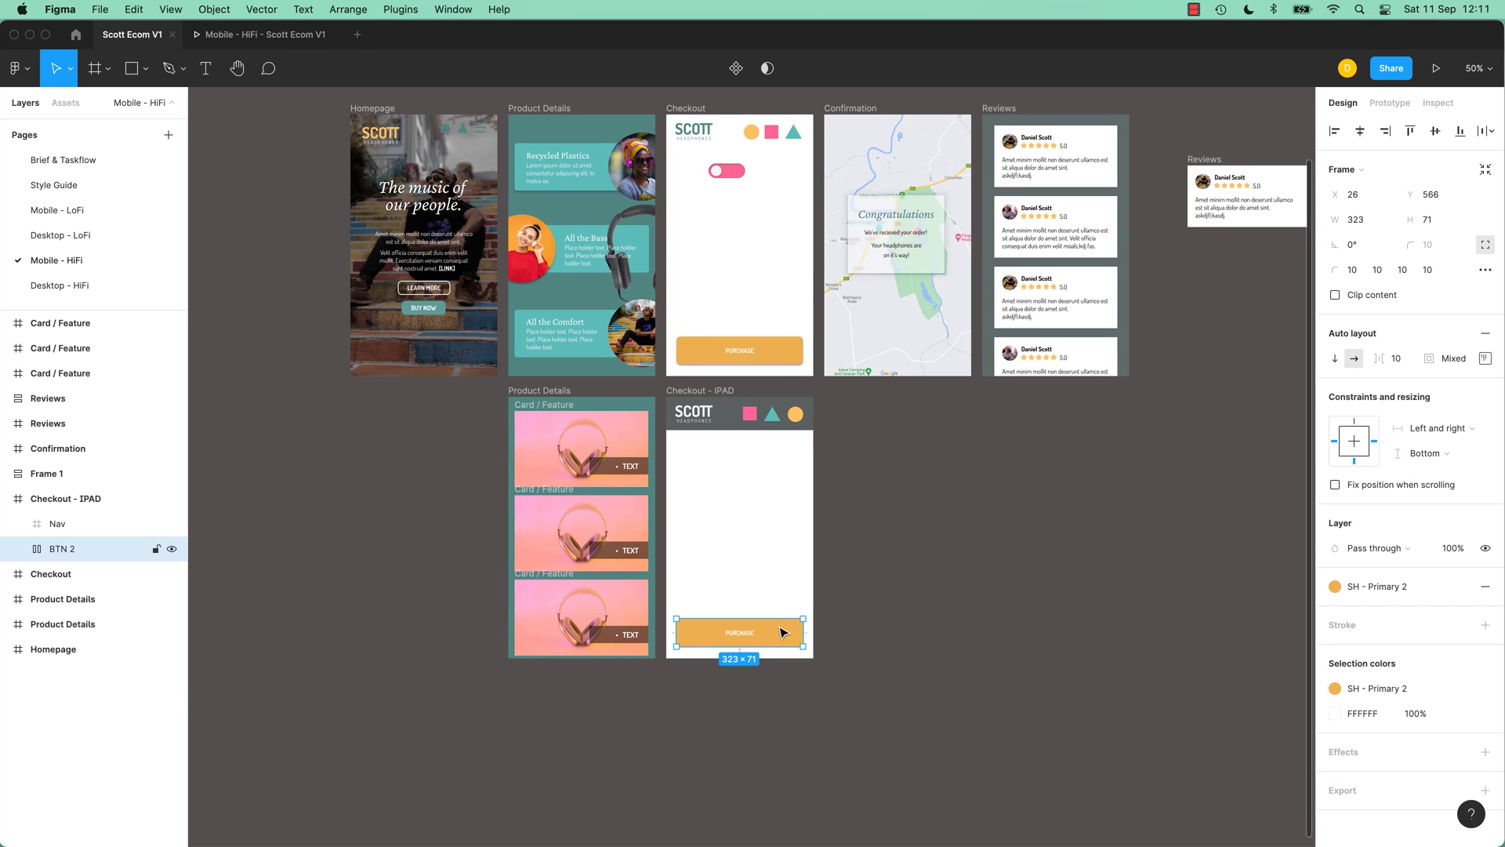
key(plus)
key(plus)
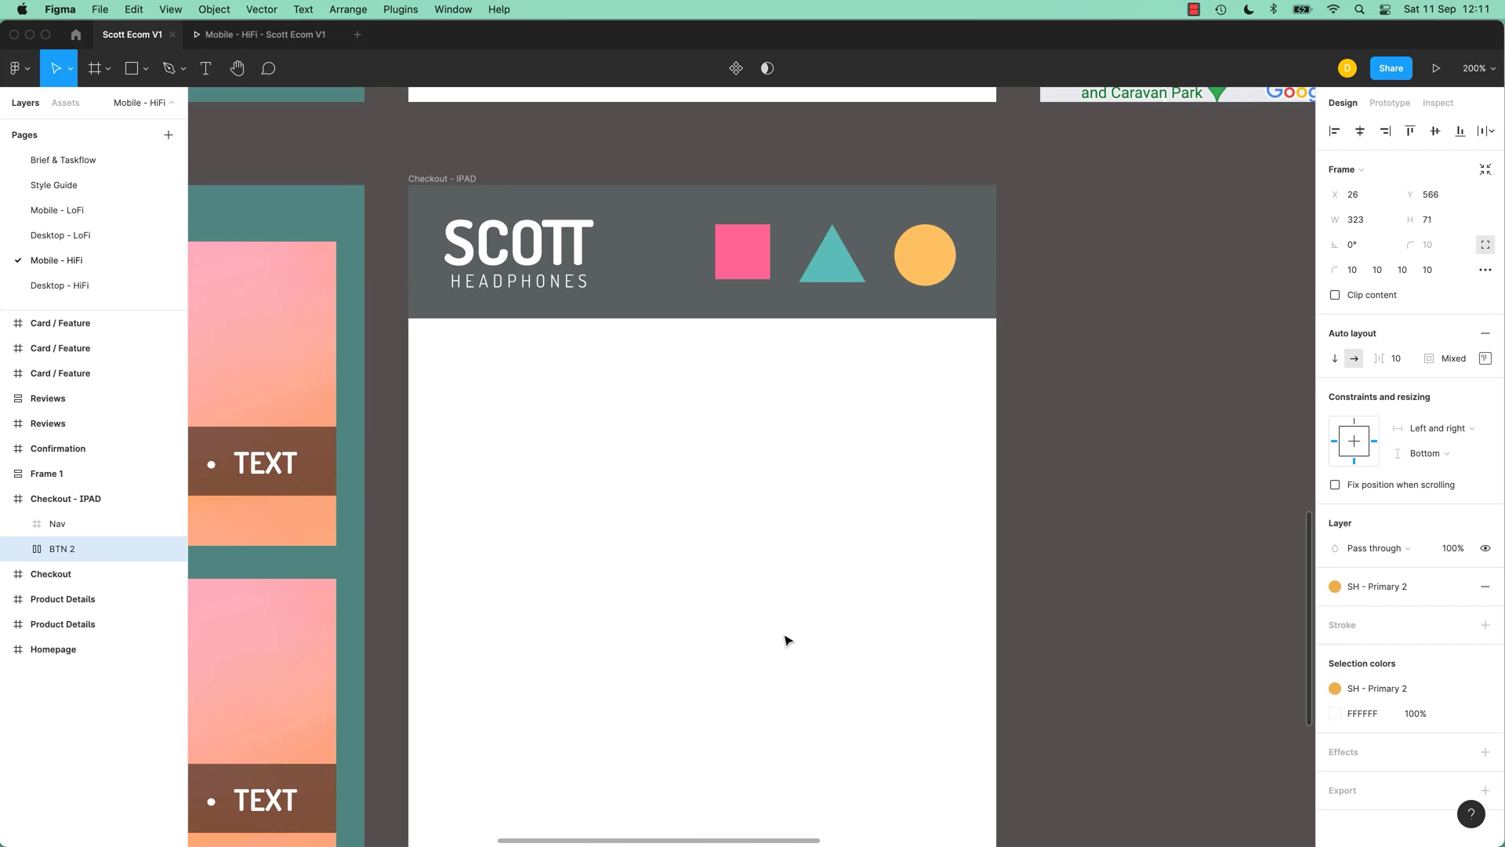
scroll(787, 639, down, 10)
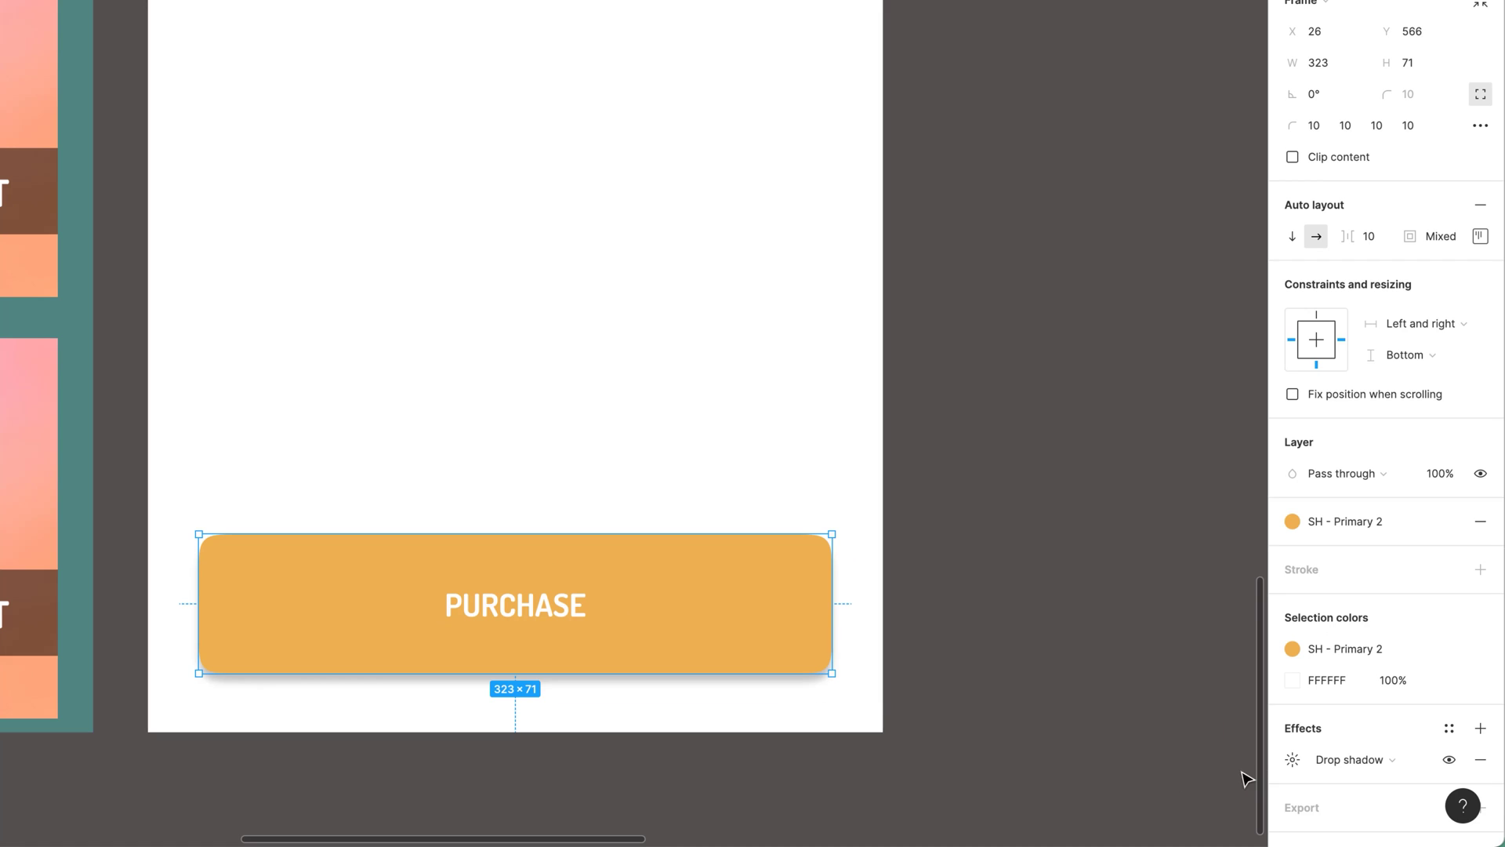
click(1293, 760)
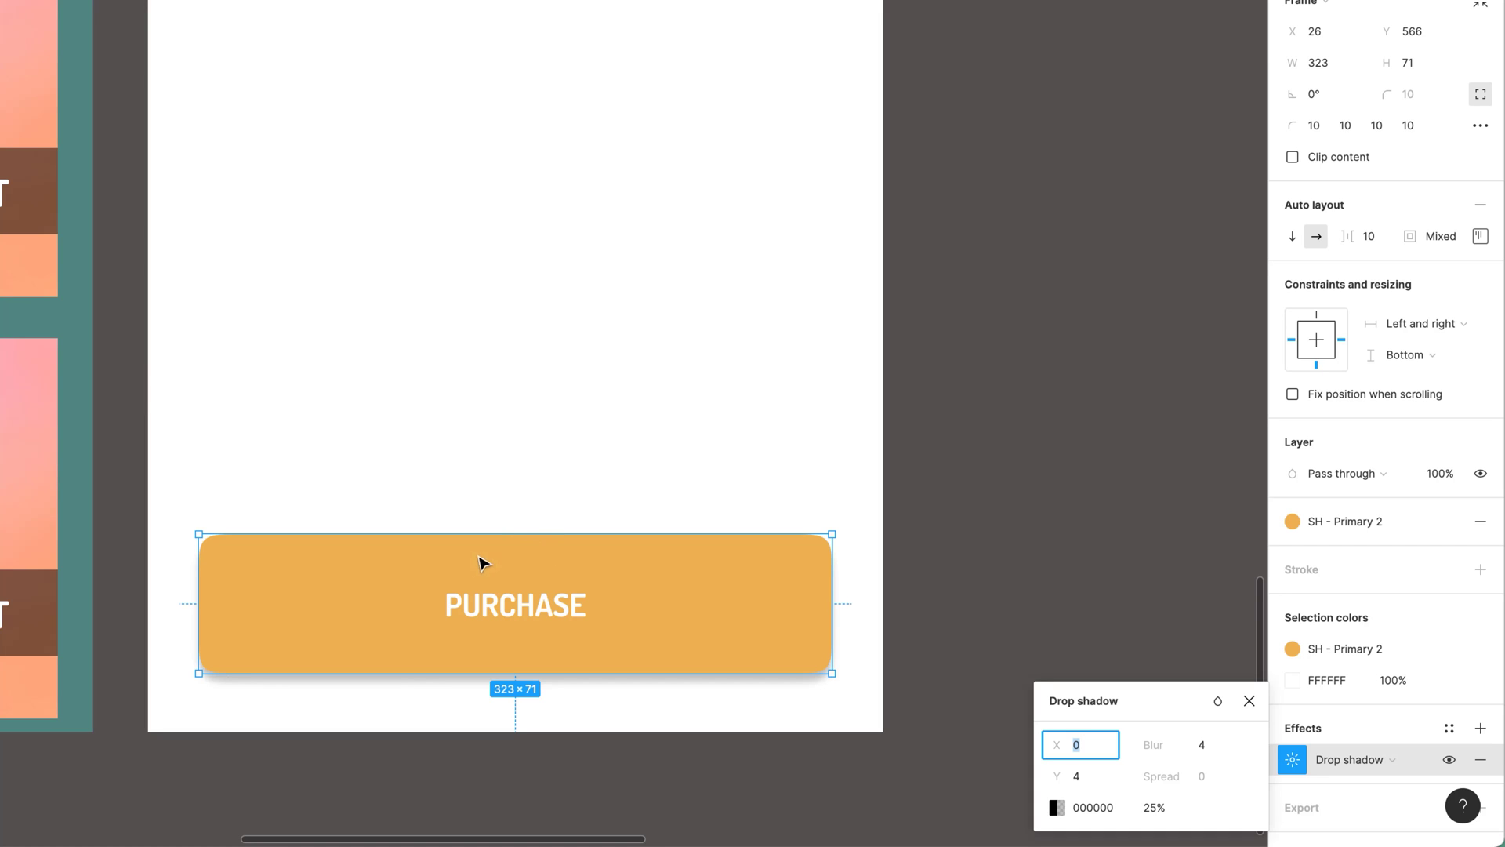
click(482, 400)
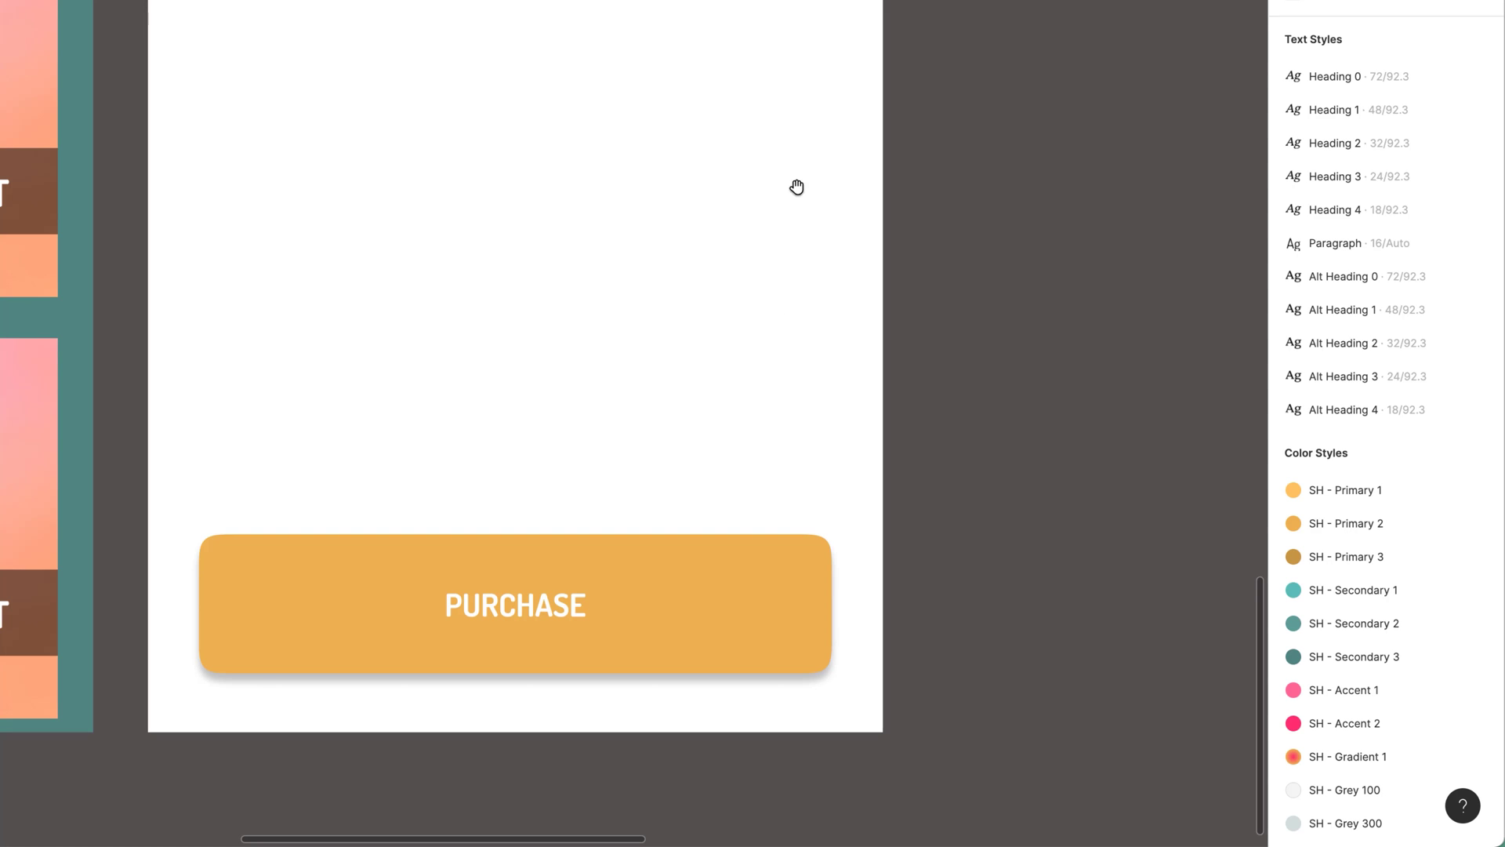
Change the Checkout - IPAD frame's fill from white to light gray in the colour picker.
scroll(801, 159, up, 10)
click(286, 153)
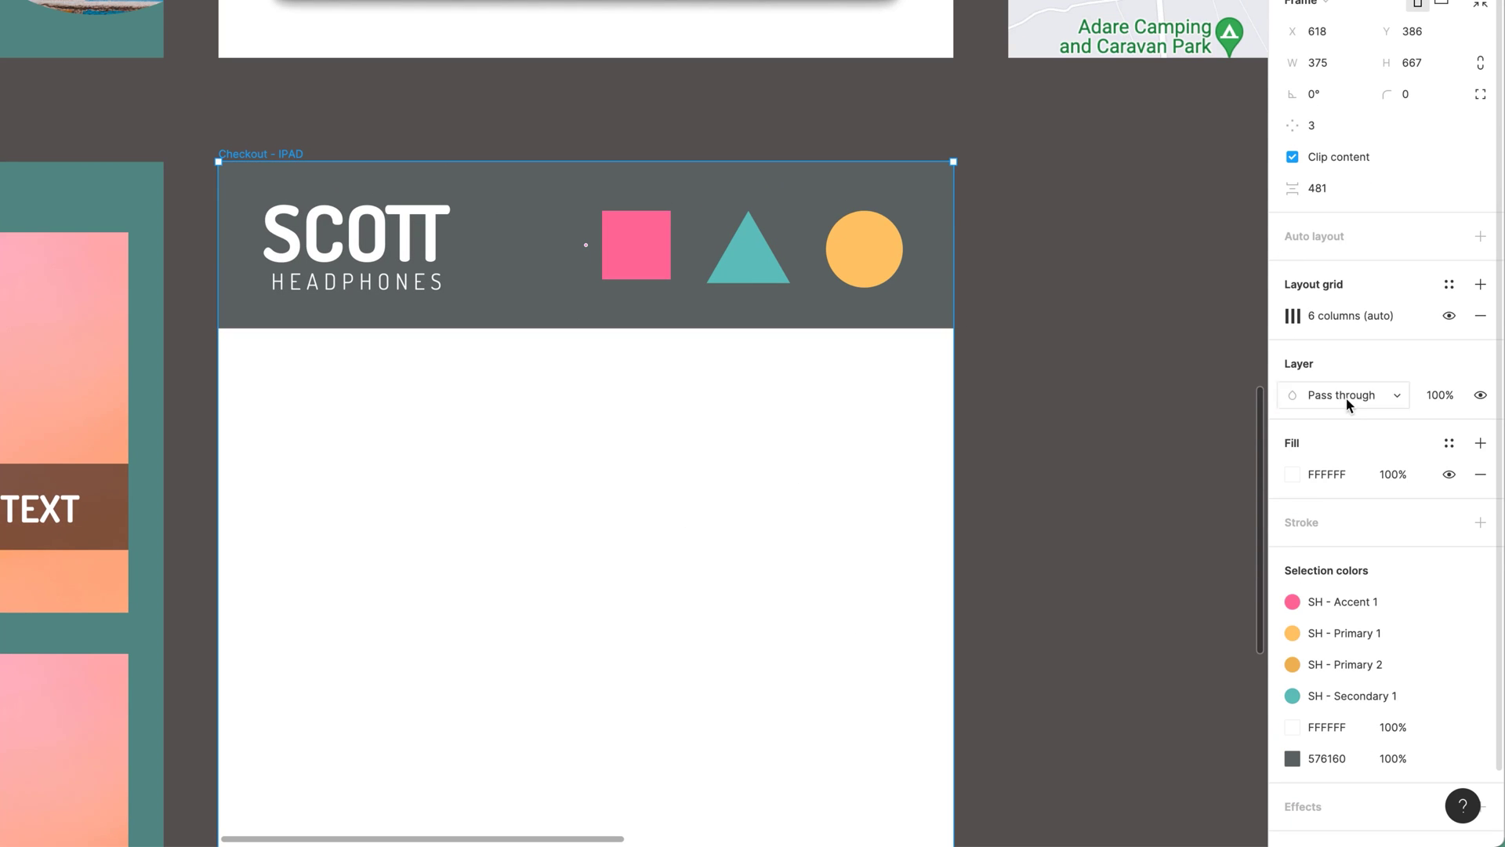
click(1285, 474)
drag(1034, 367, 985, 393)
click(984, 393)
scroll(954, 507, down, 10)
scroll(1024, 406, left, 1)
scroll(1073, 148, down, 1)
Set the PURCHASE button's drop shadow to offset 5, 5 with blur 7.
click(914, 531)
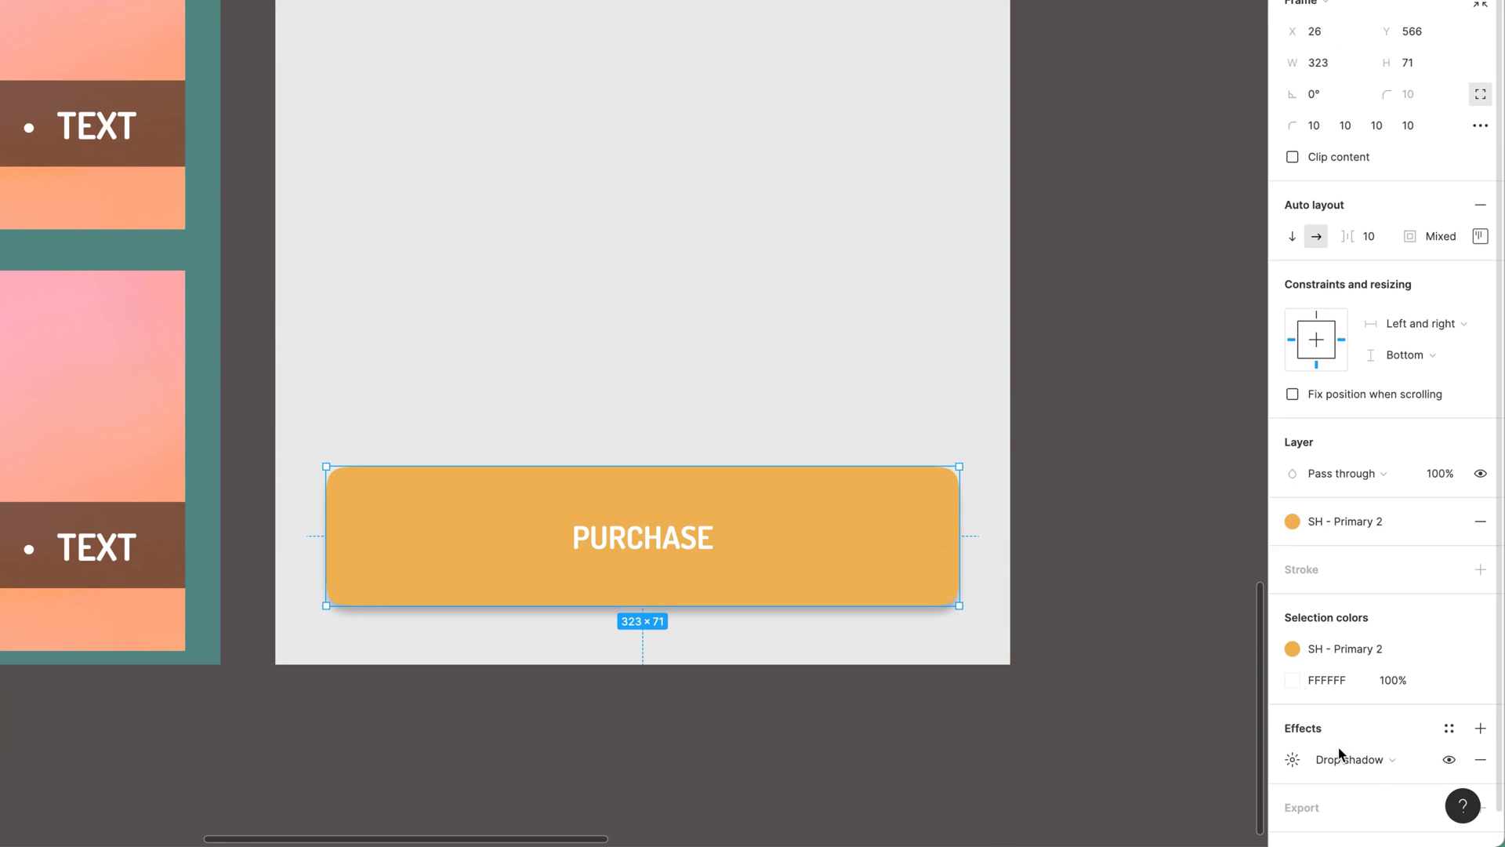
click(1293, 759)
click(1077, 745)
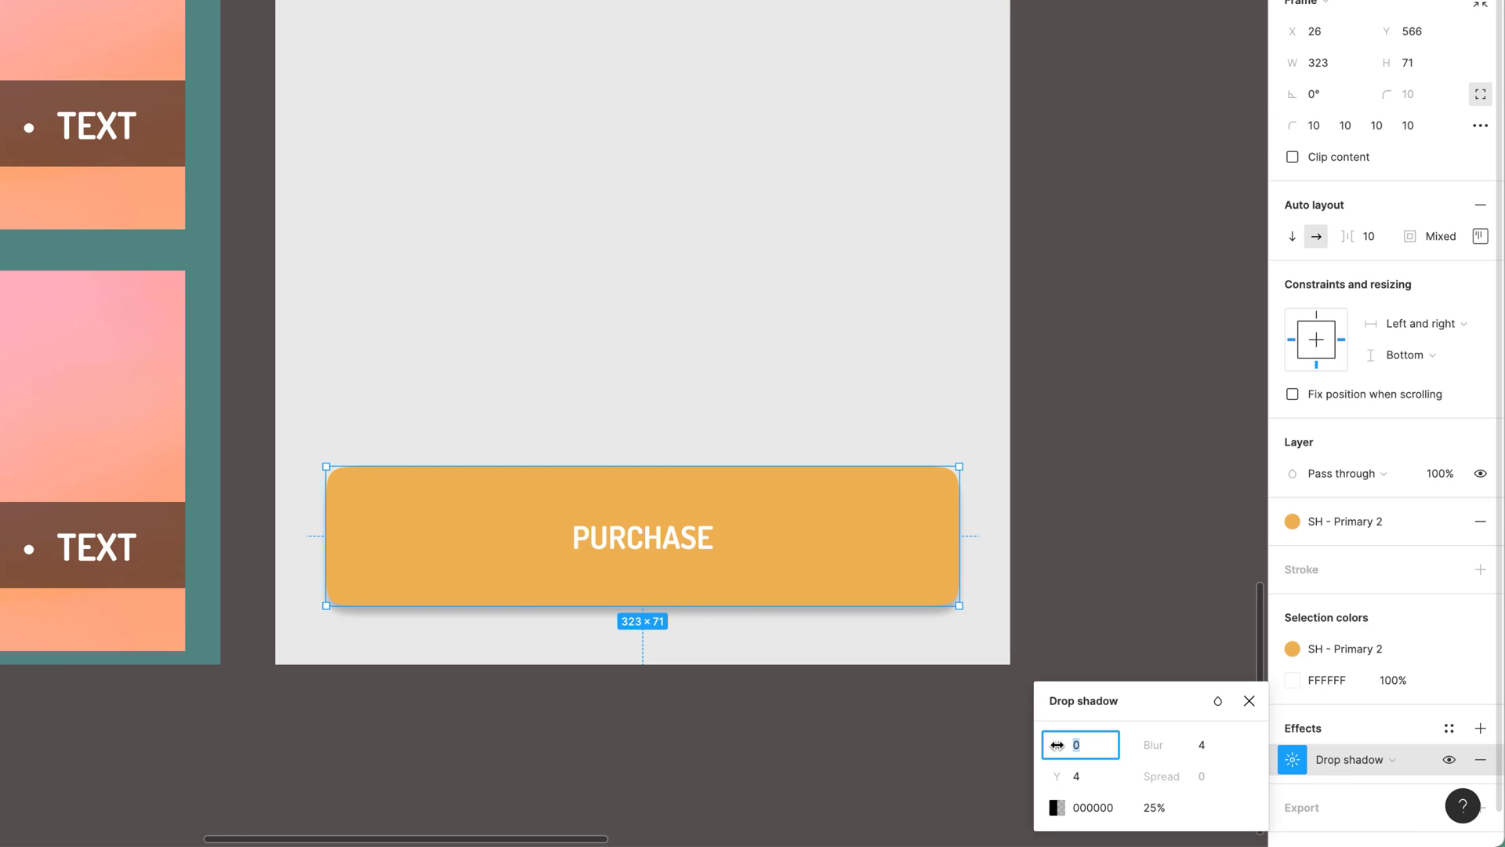
drag(1054, 744, 1052, 780)
drag(1155, 741, 1212, 744)
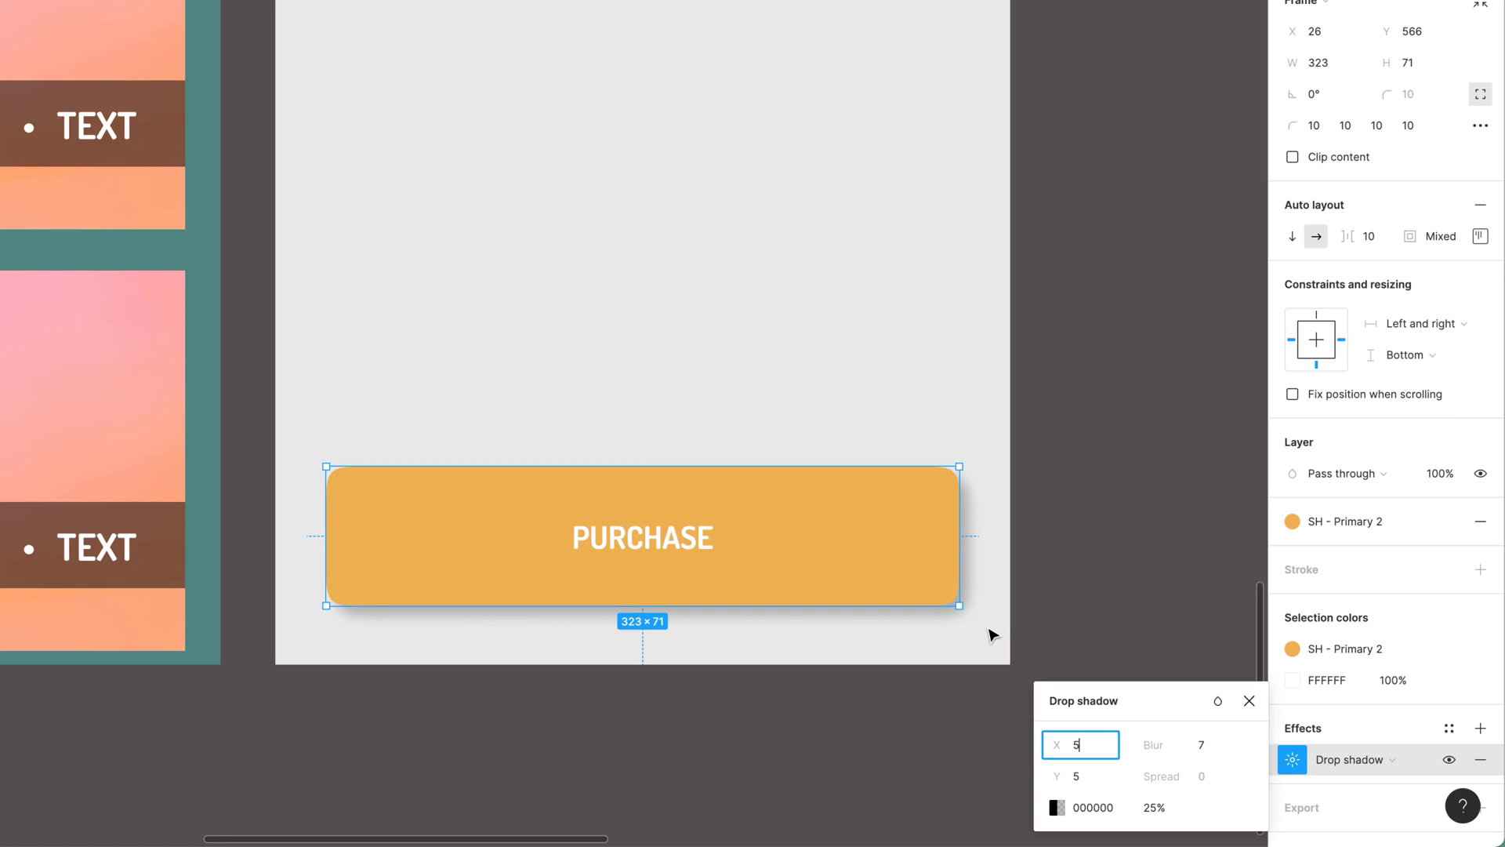
Add a second tight drop shadow at X 1, Y 1 with blur 2.
click(1480, 729)
click(1293, 791)
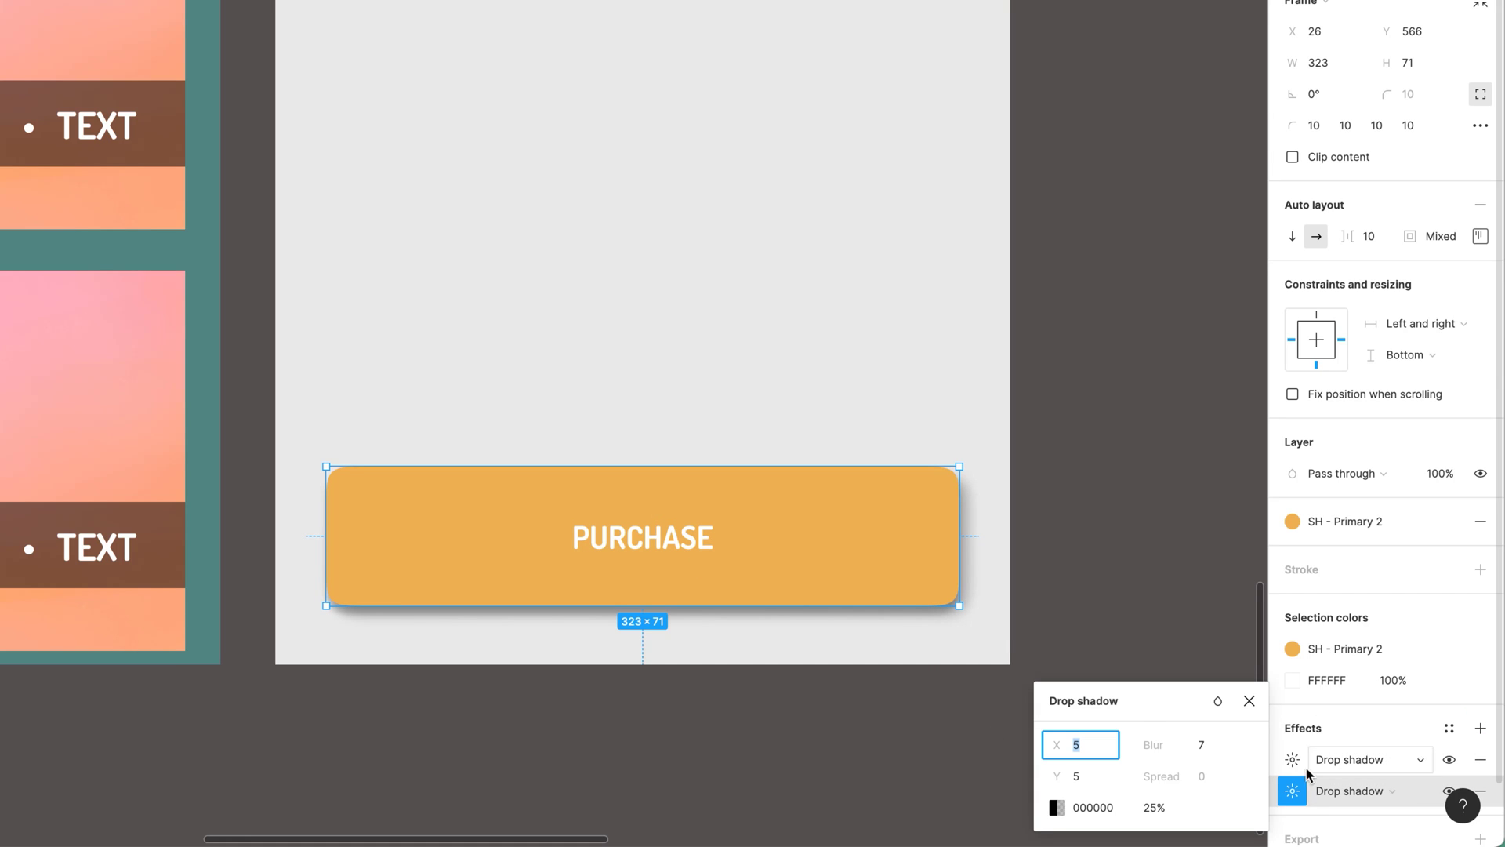
click(1293, 760)
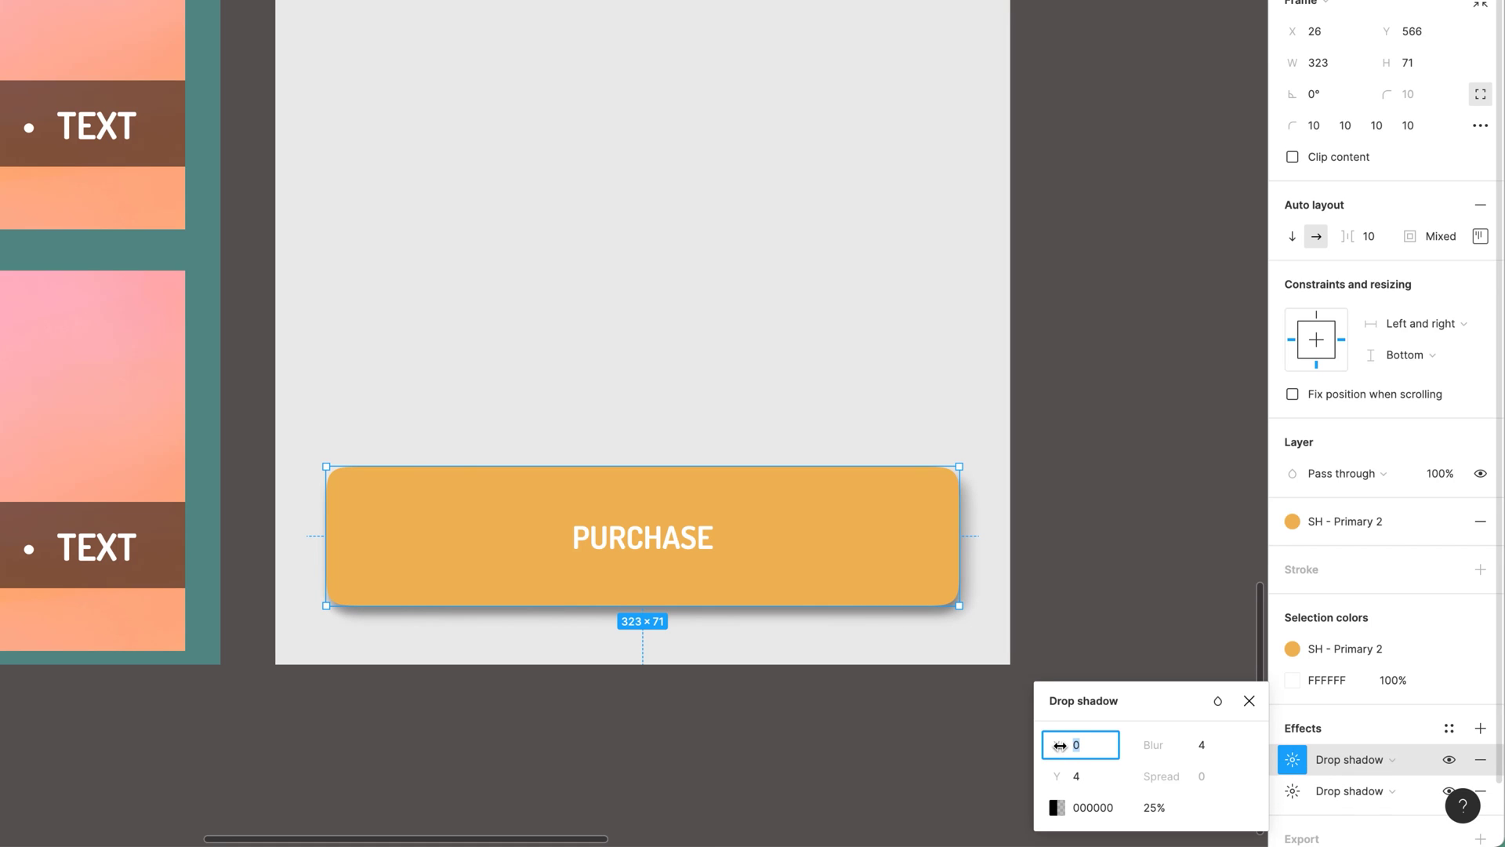
text(1)
key(Tab)
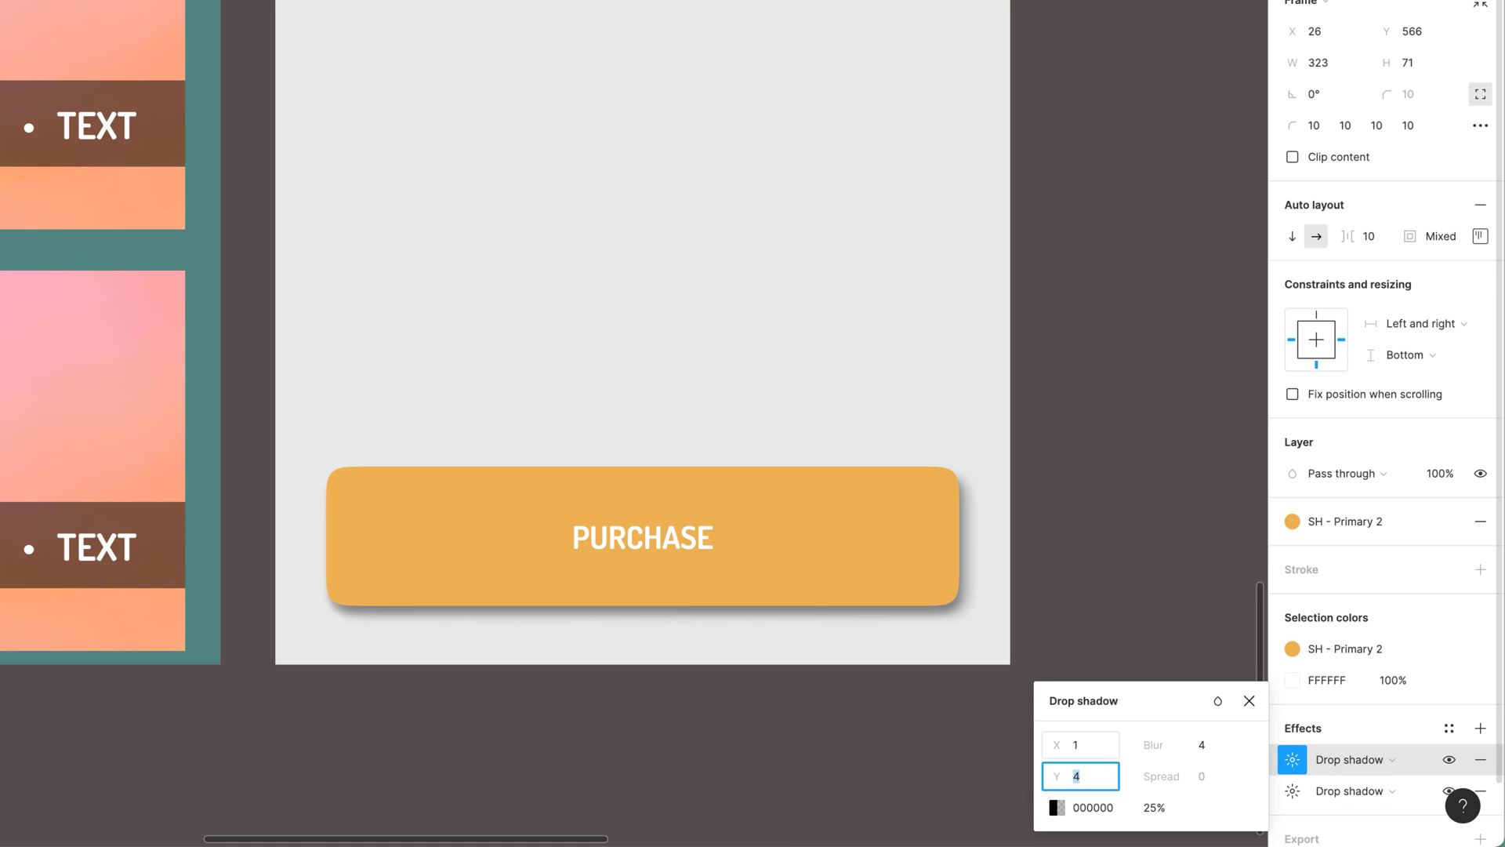
key(Tab)
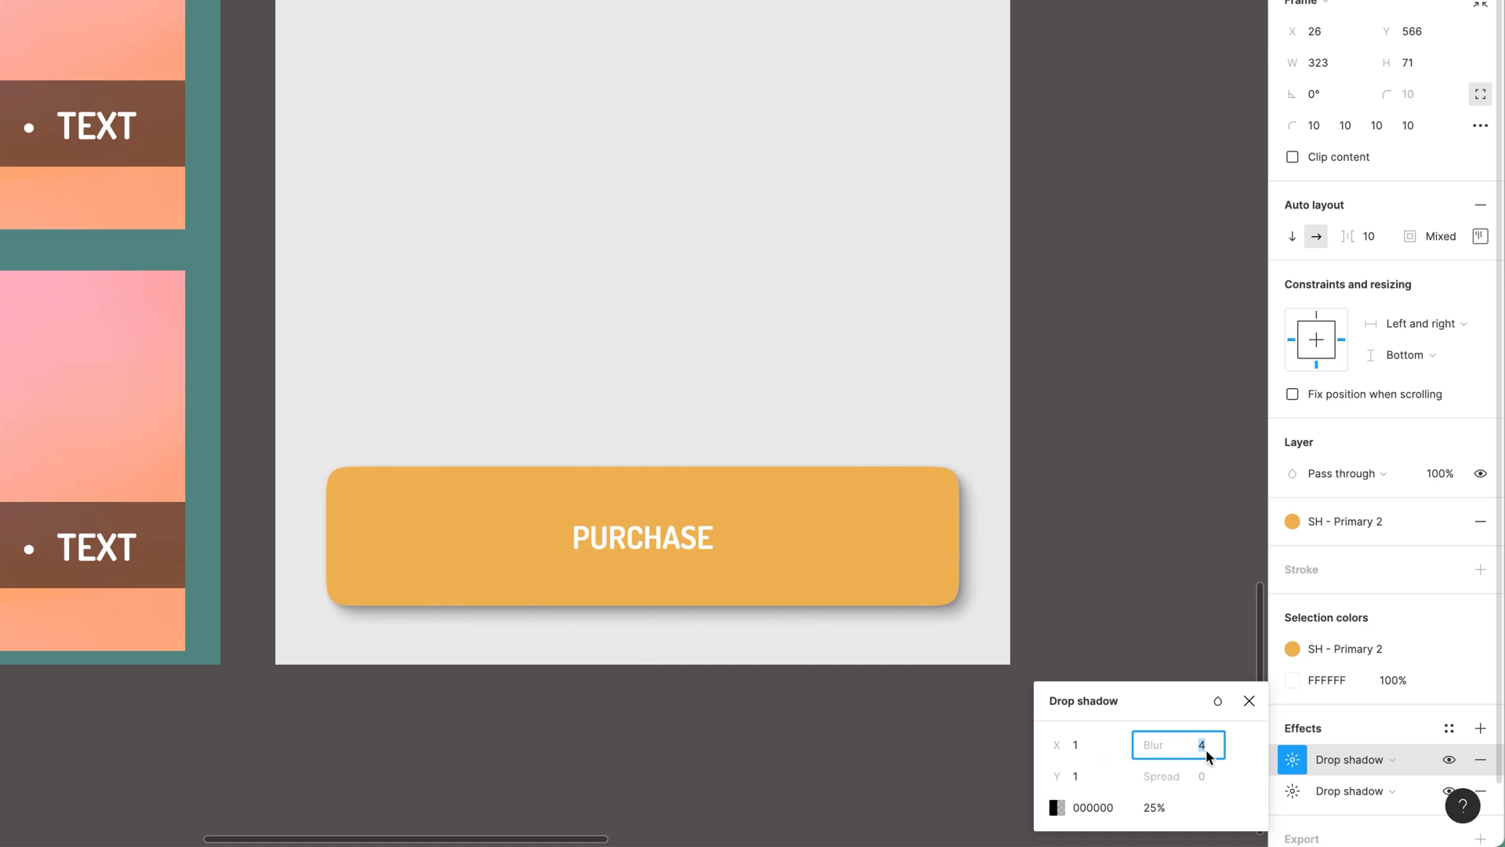
text(2)
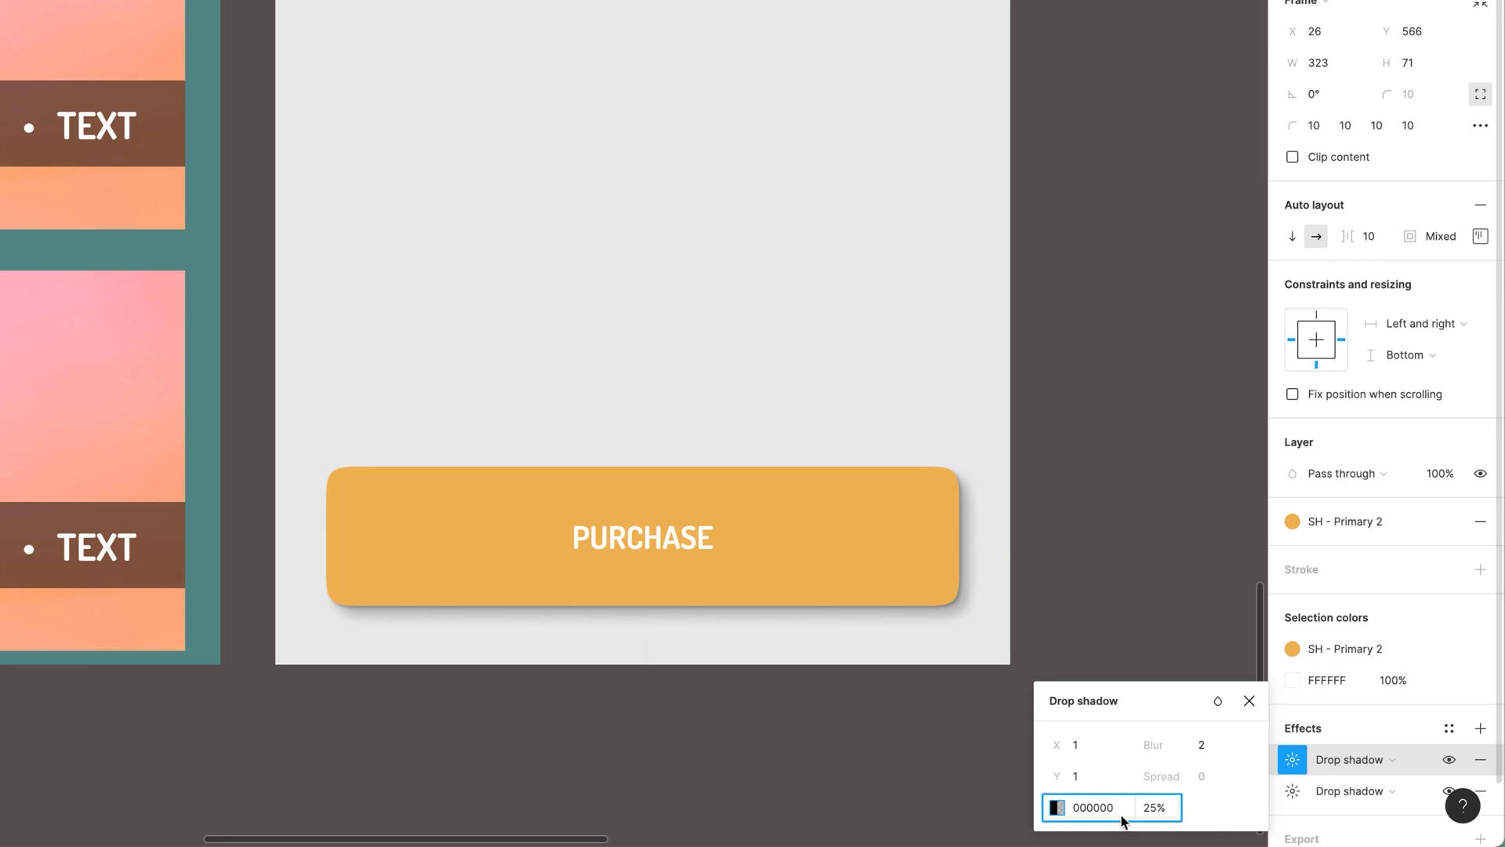
click(1054, 630)
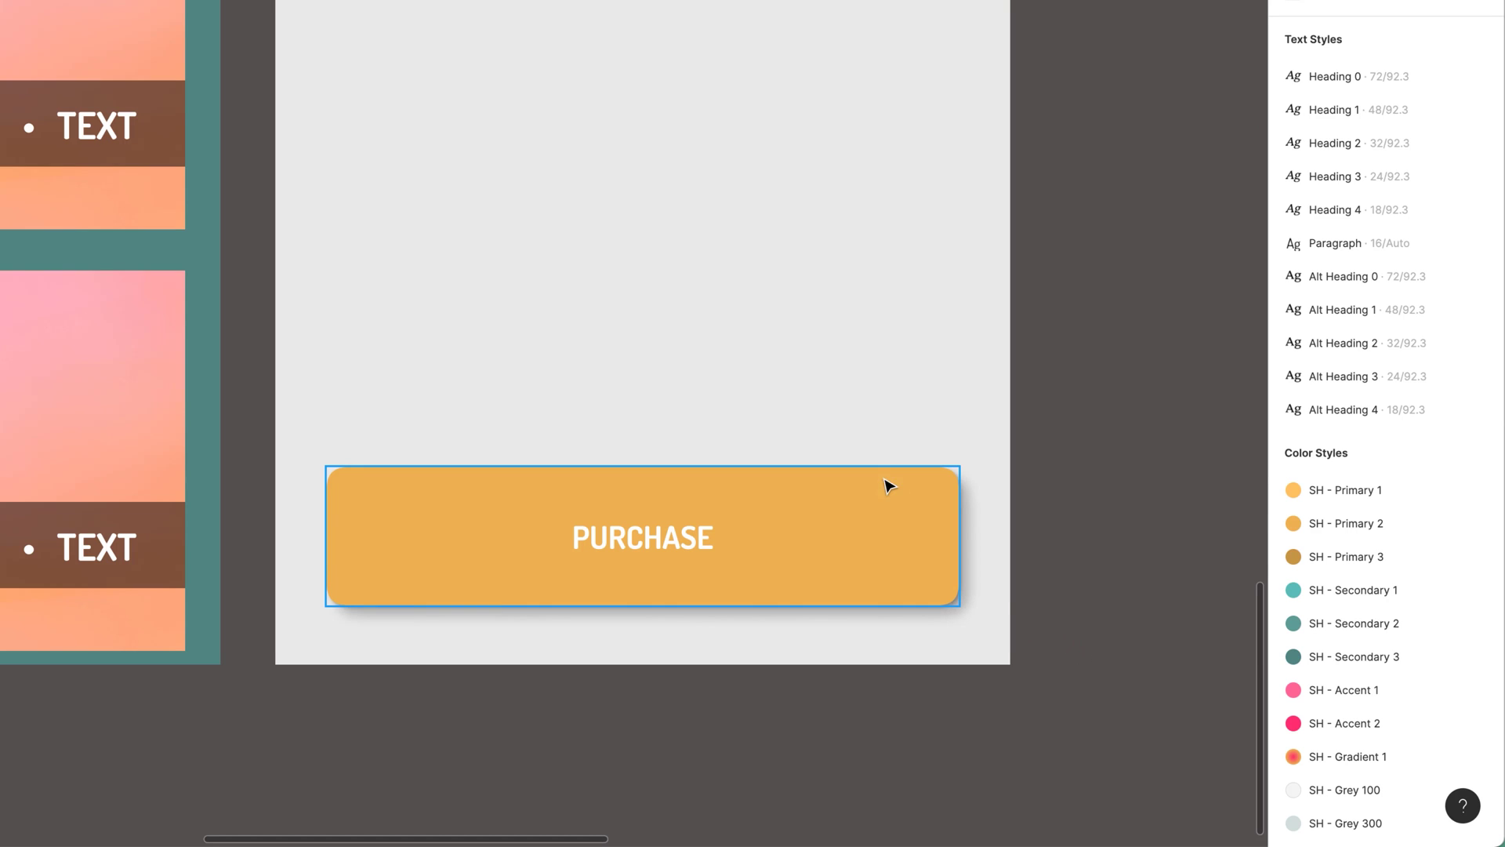
Add a third drop shadow to the button and make the first shadow's colour white.
click(883, 543)
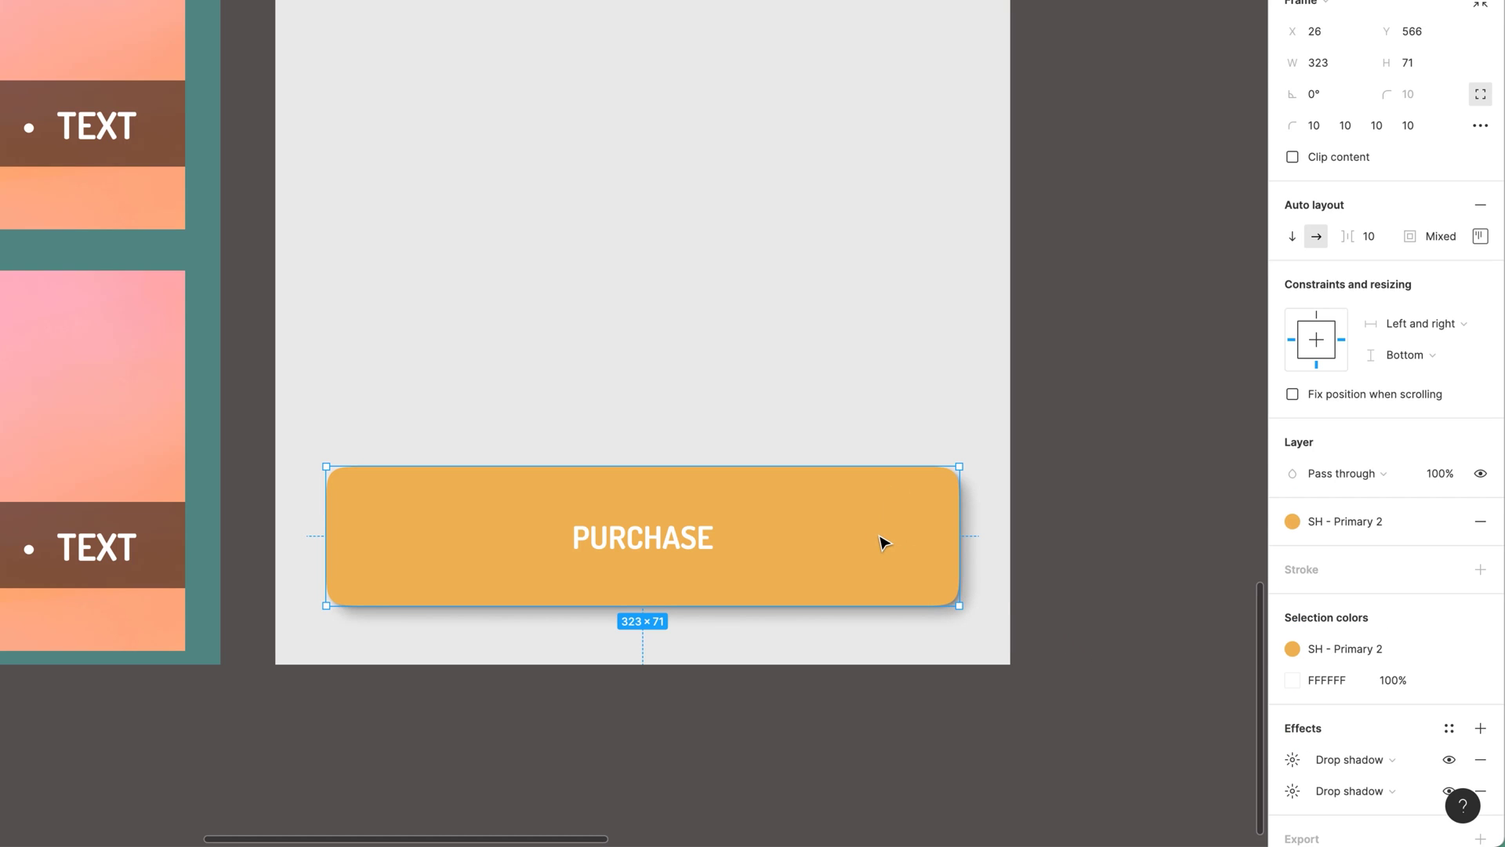
click(1480, 728)
click(1293, 822)
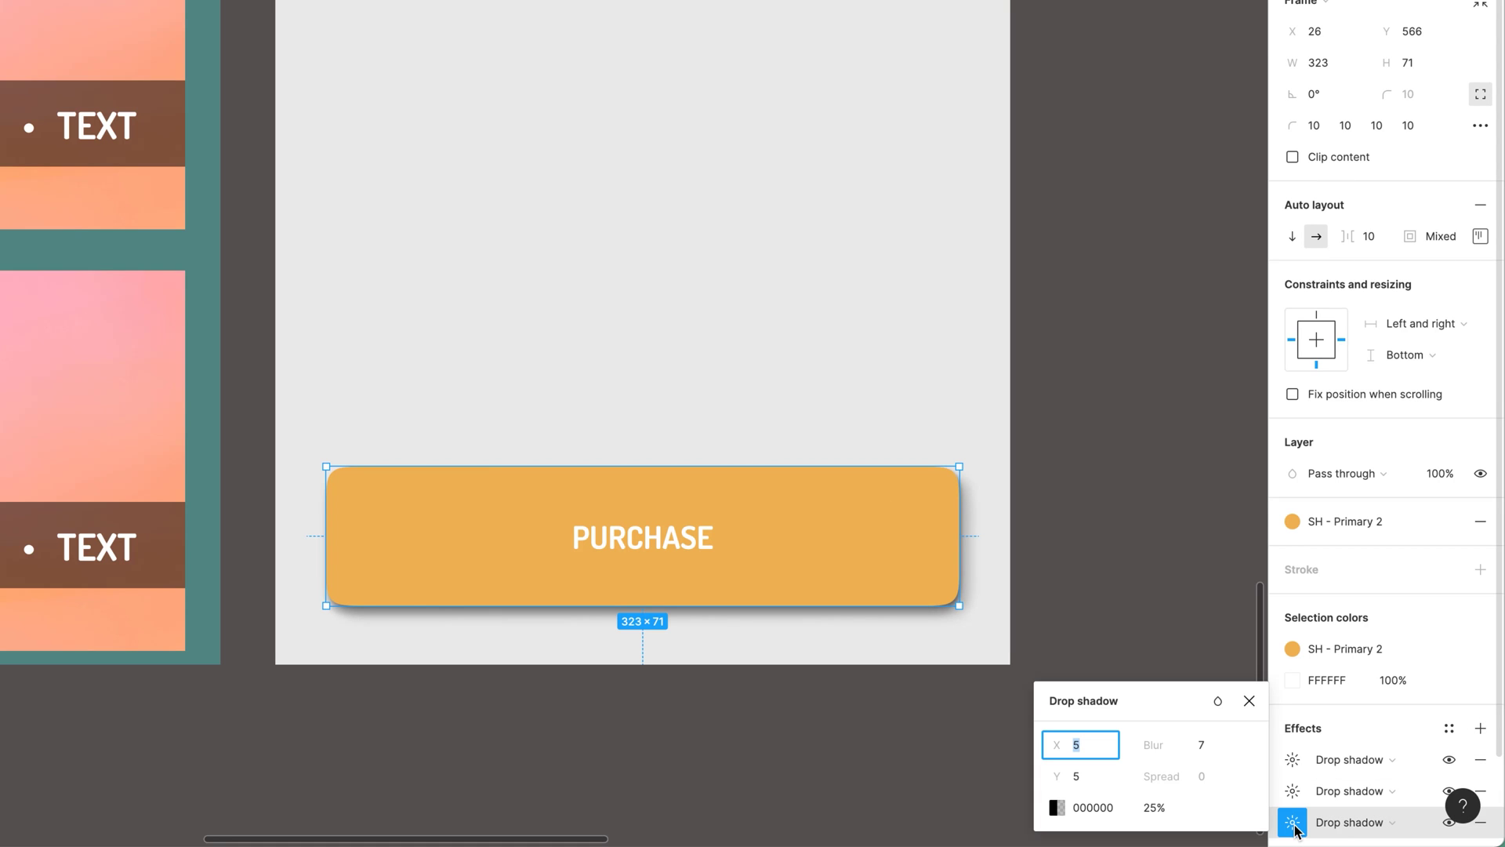
click(1293, 759)
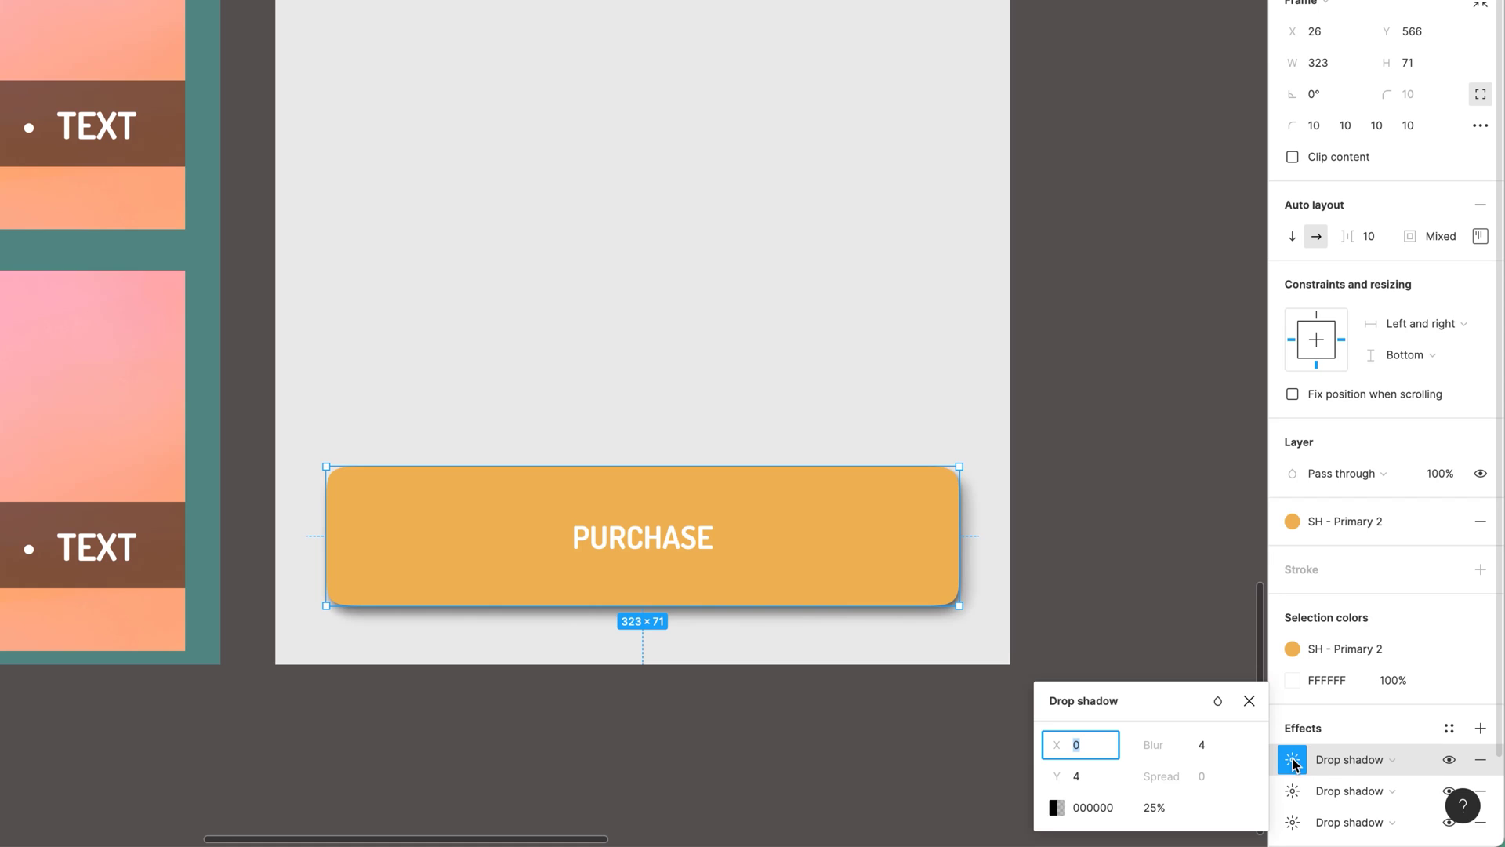
click(1059, 807)
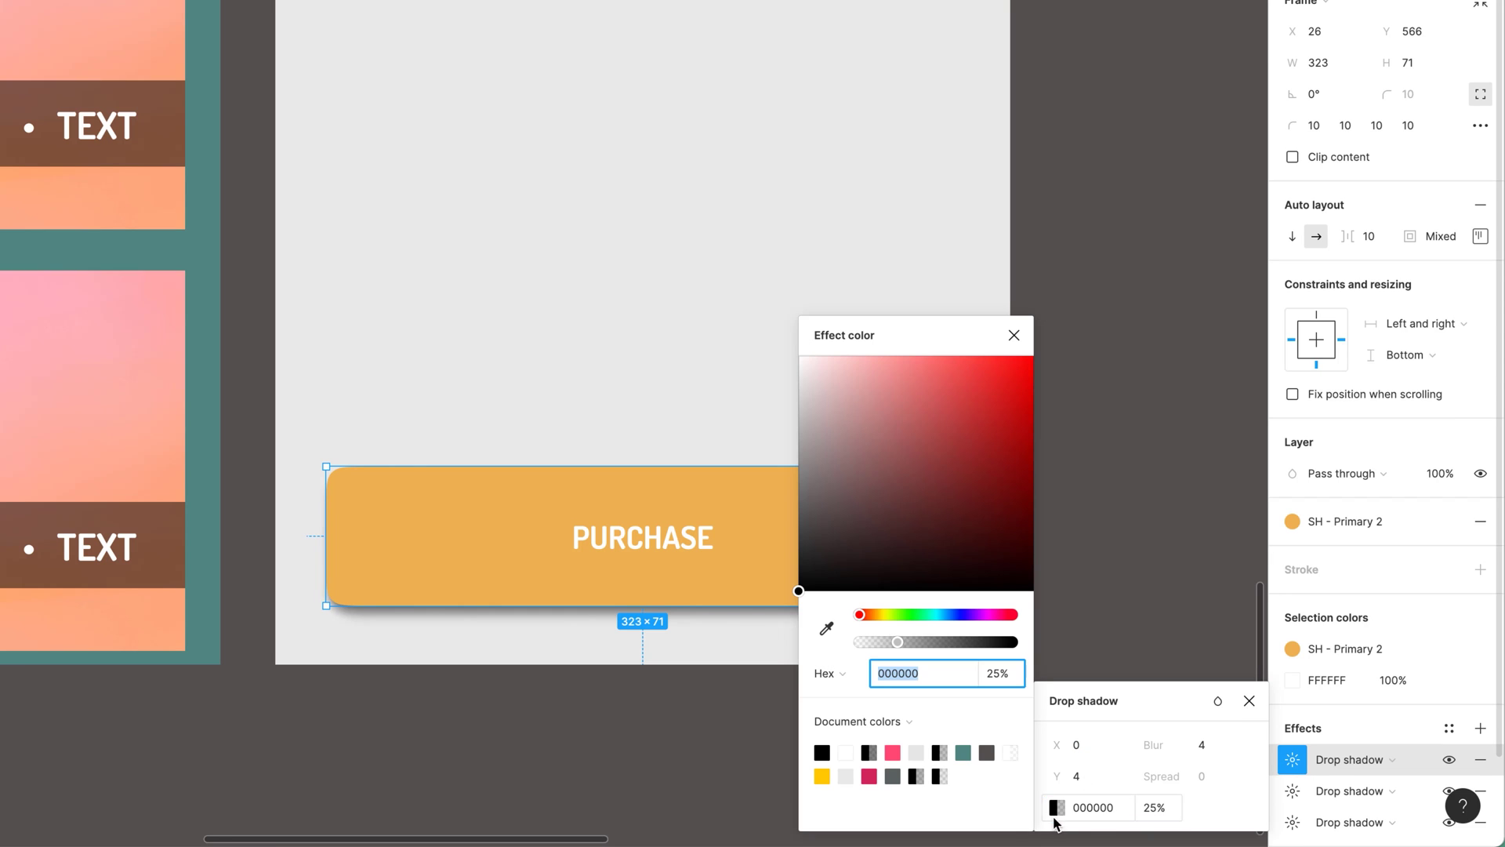
click(845, 752)
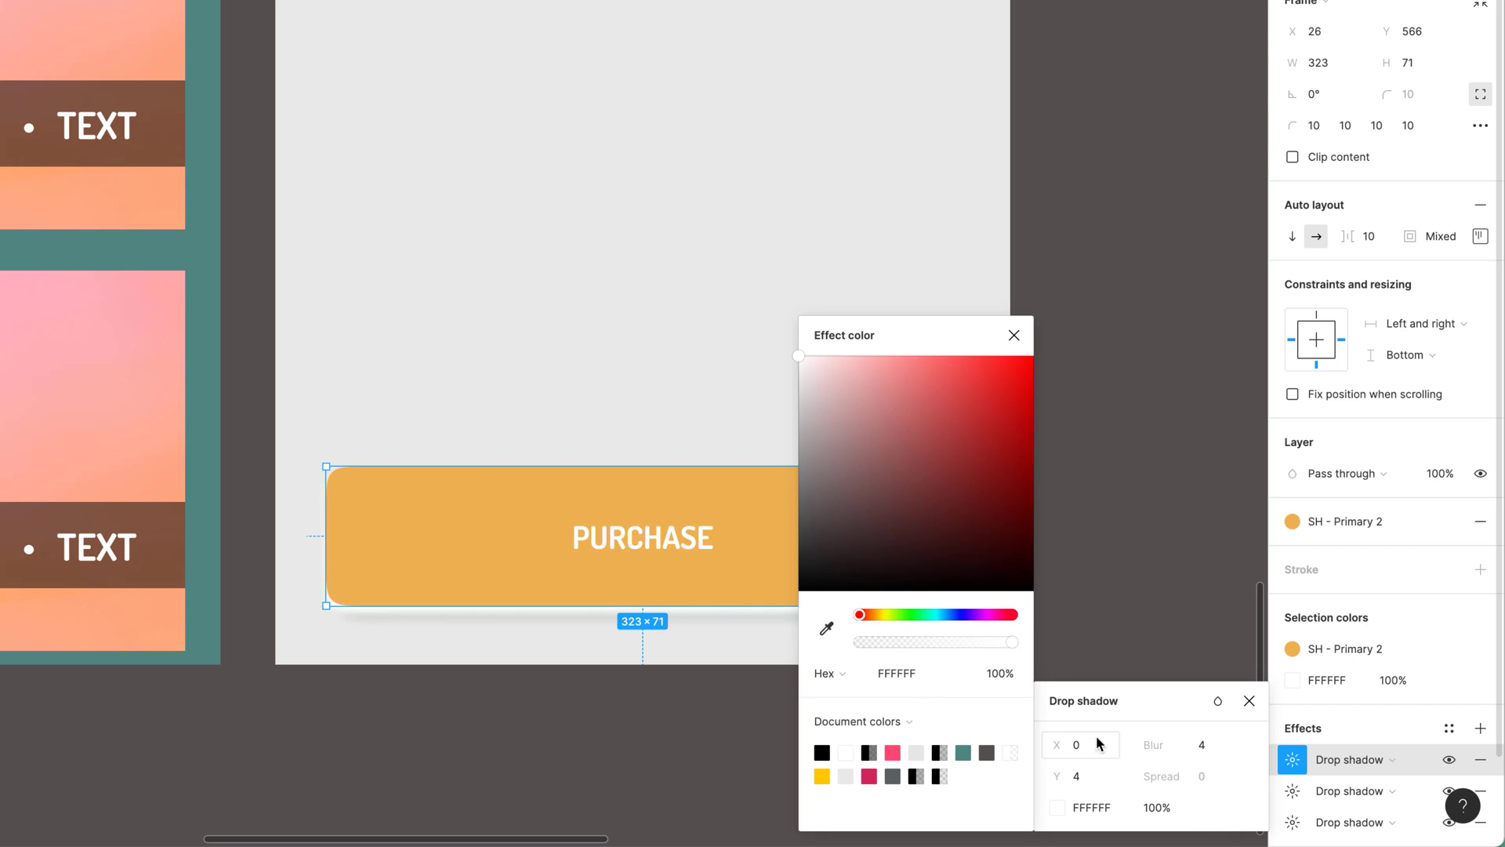
Offset the white highlight shadow to -2, -2 and set its blur to 2.
drag(1057, 744, 1048, 777)
click(1014, 335)
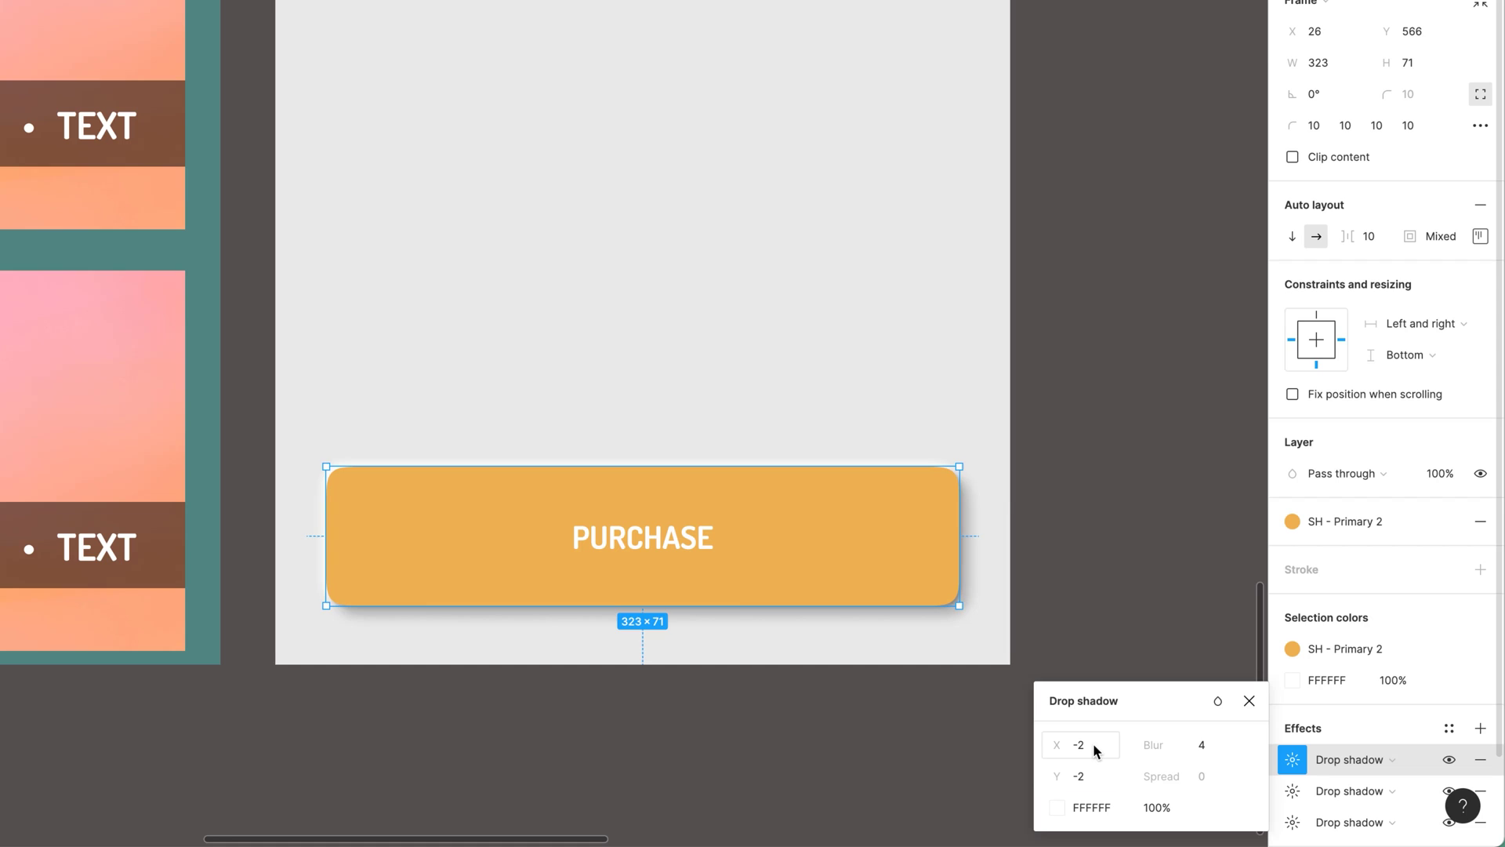
click(1202, 750)
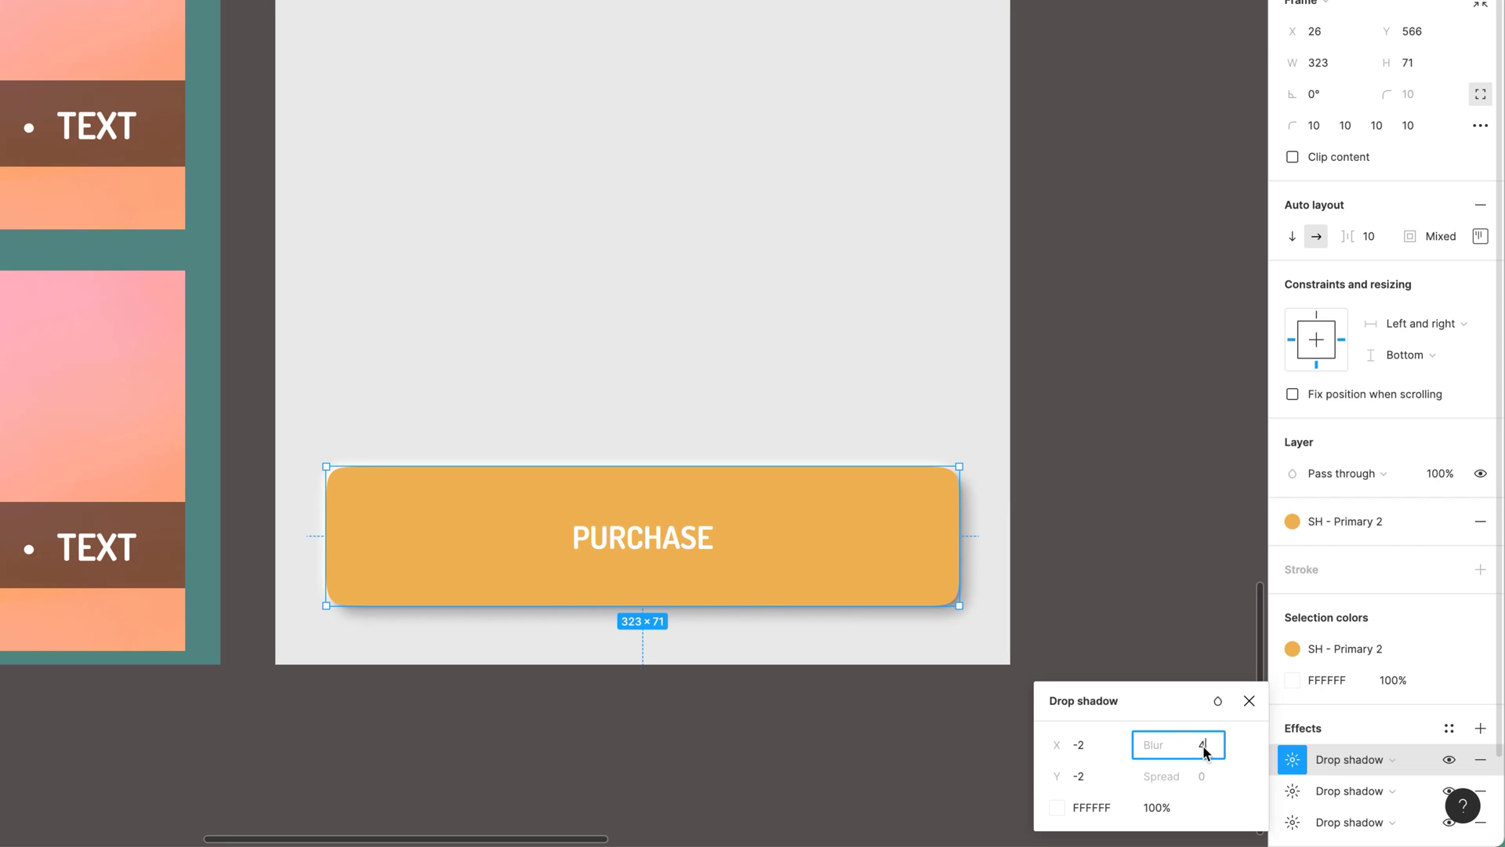
double_click(1212, 749)
text(2)
key(Tab)
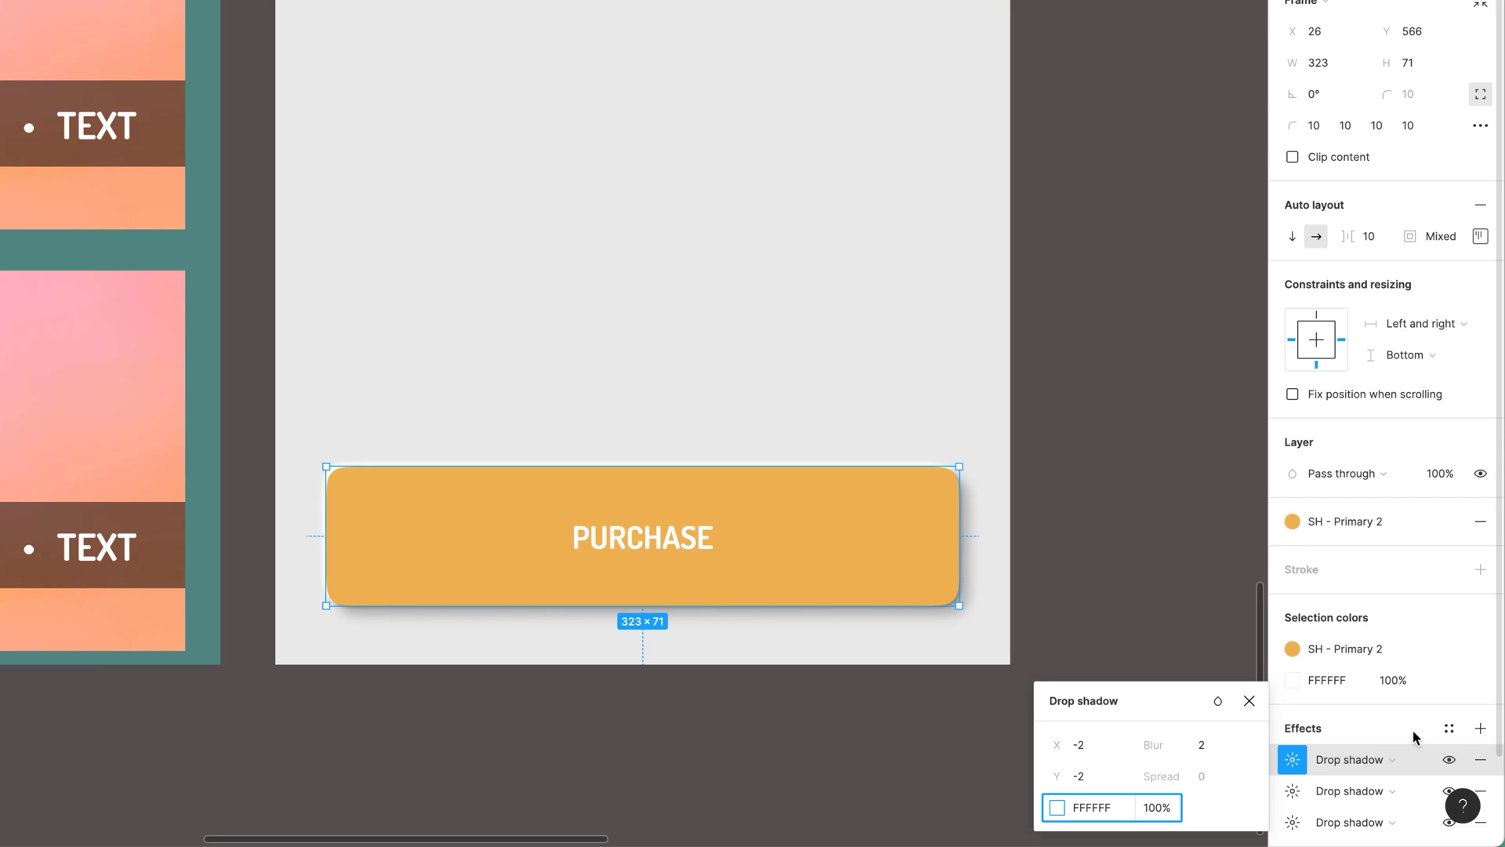
Add a fourth, white drop shadow at X -6, Y -4 with blur 6.
click(1481, 728)
click(1296, 764)
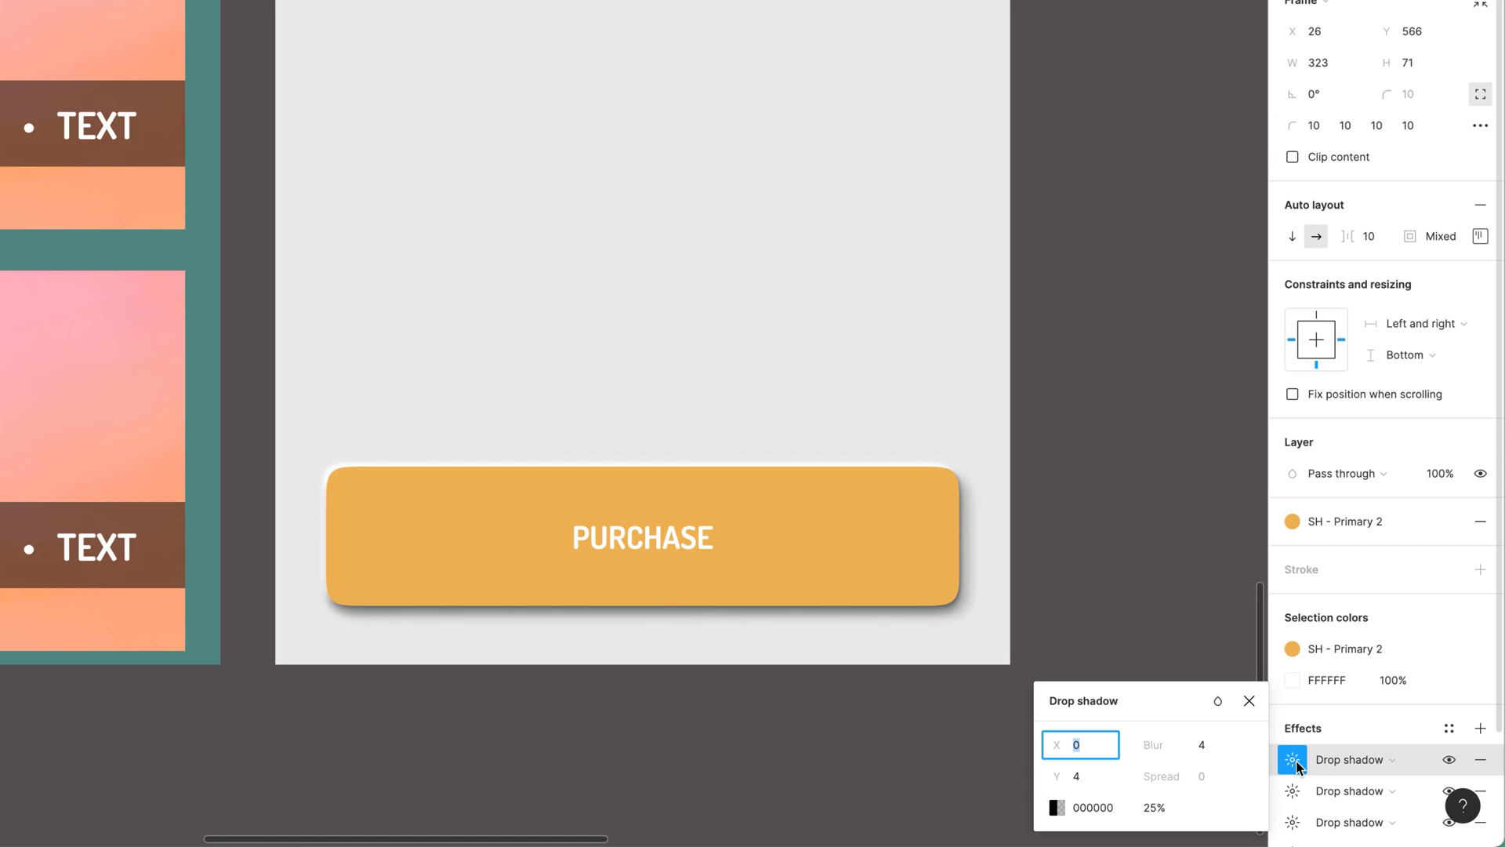
click(1056, 808)
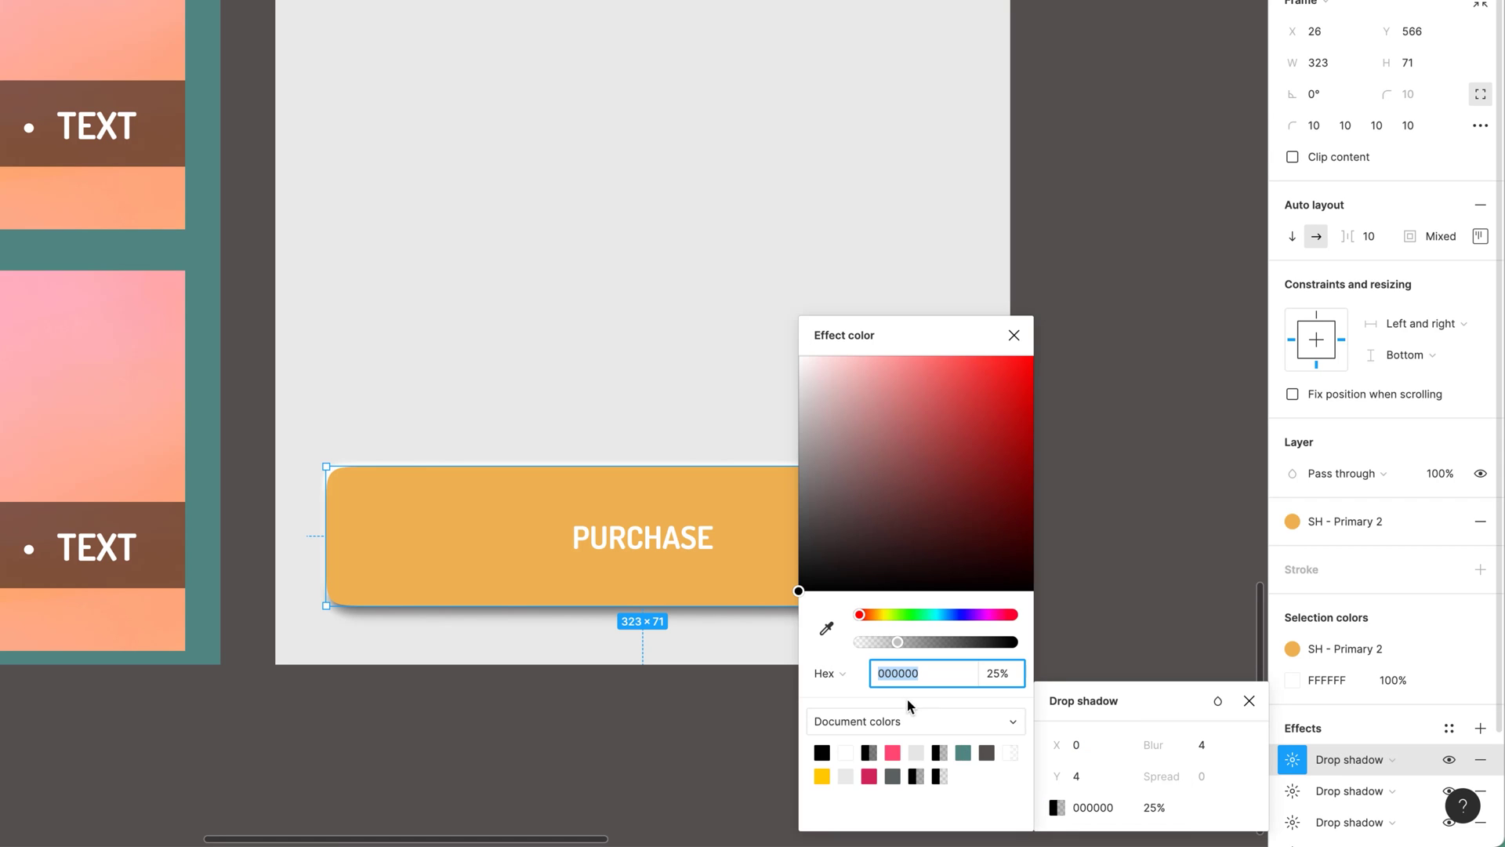
click(845, 751)
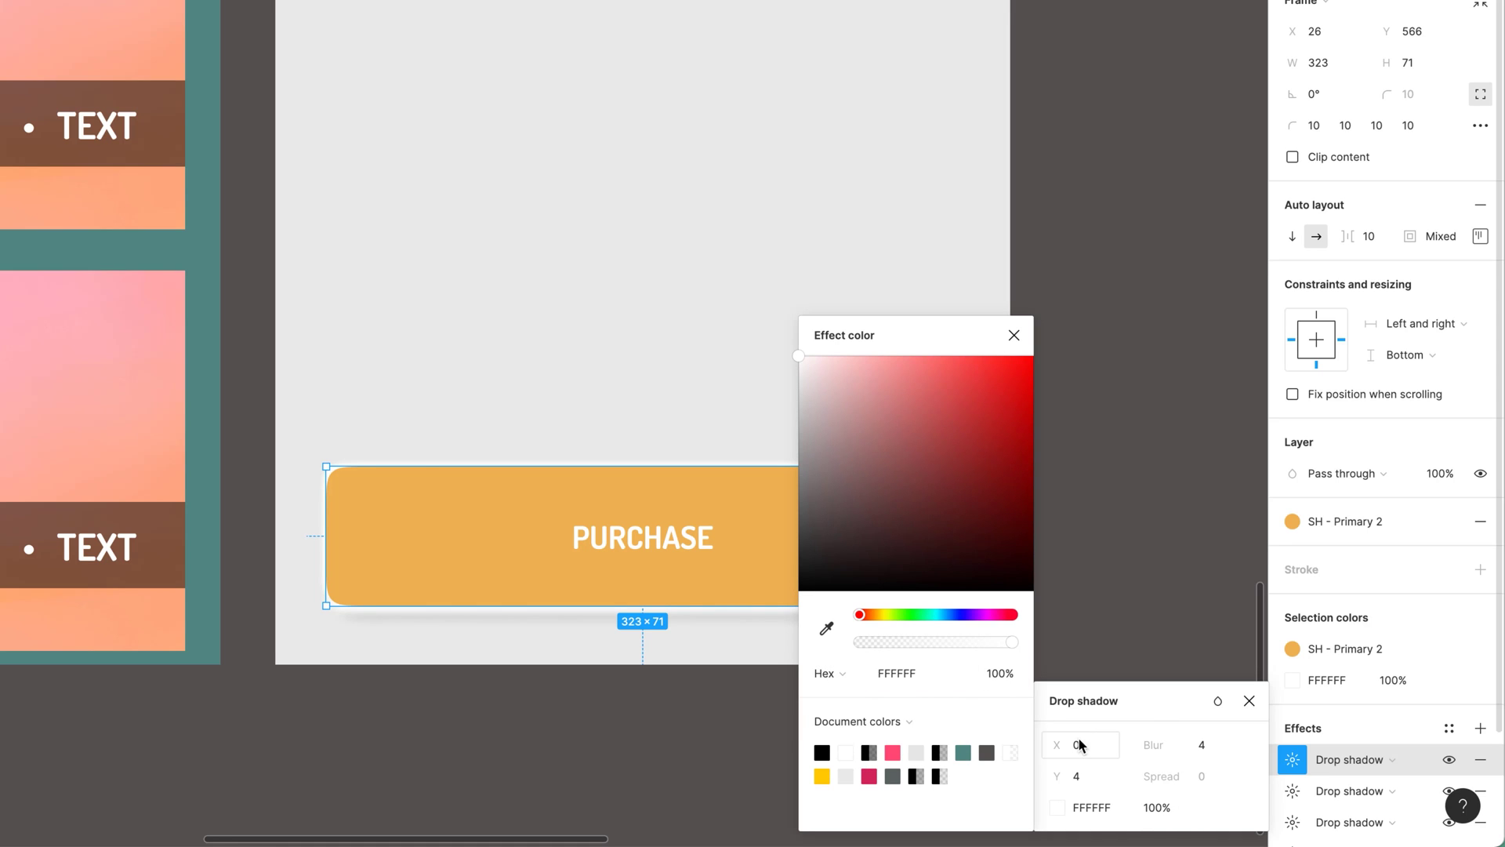
mouse_move(1054, 745)
mouse_down()
mouse_move(1028, 745)
mouse_move(1068, 778)
mouse_move(1059, 748)
mouse_move(1044, 777)
mouse_move(1058, 749)
mouse_up()
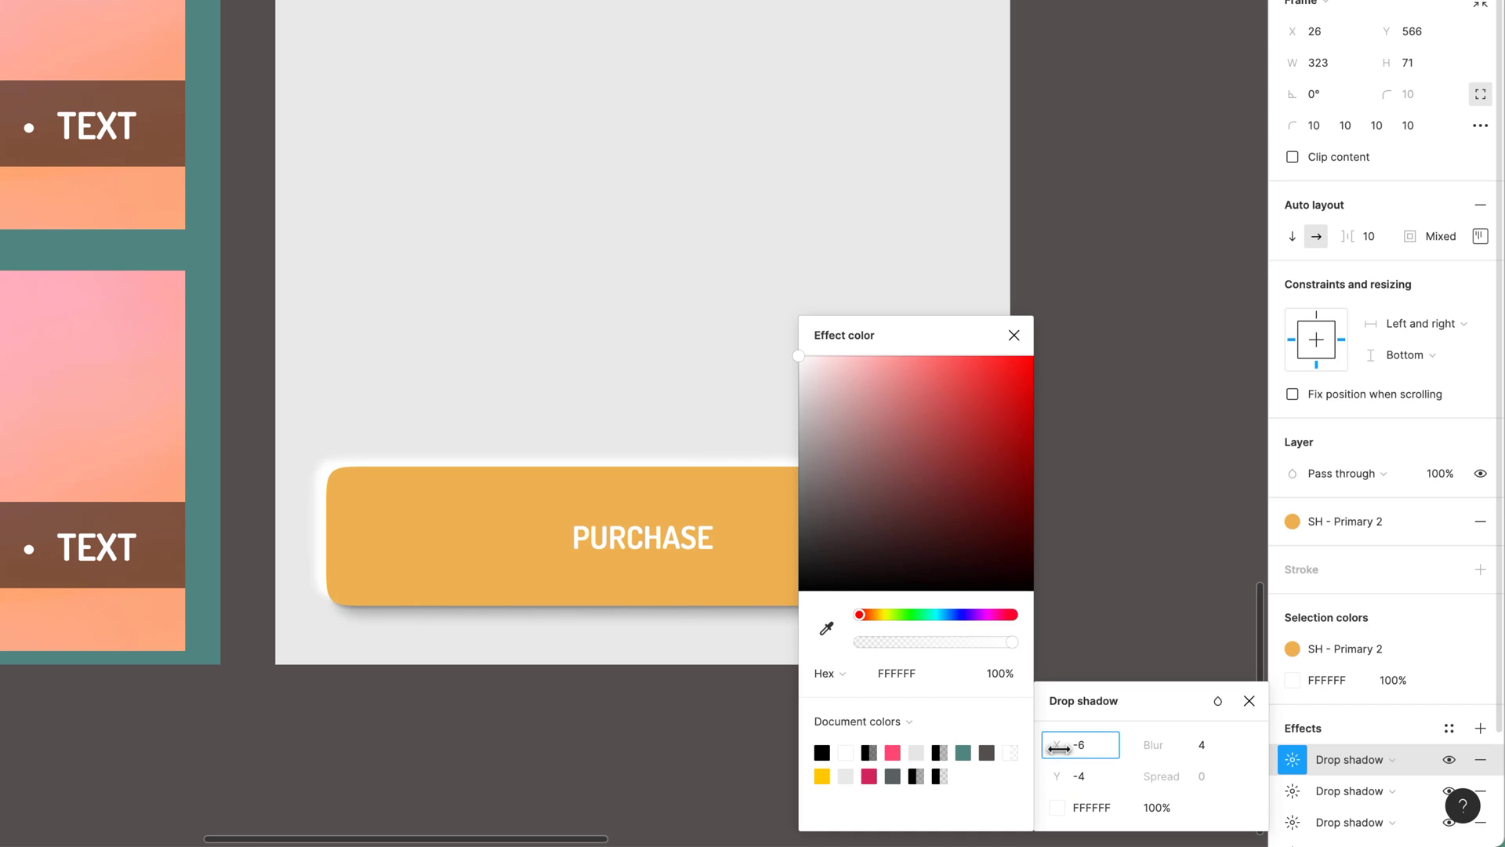
drag(1158, 745, 1196, 749)
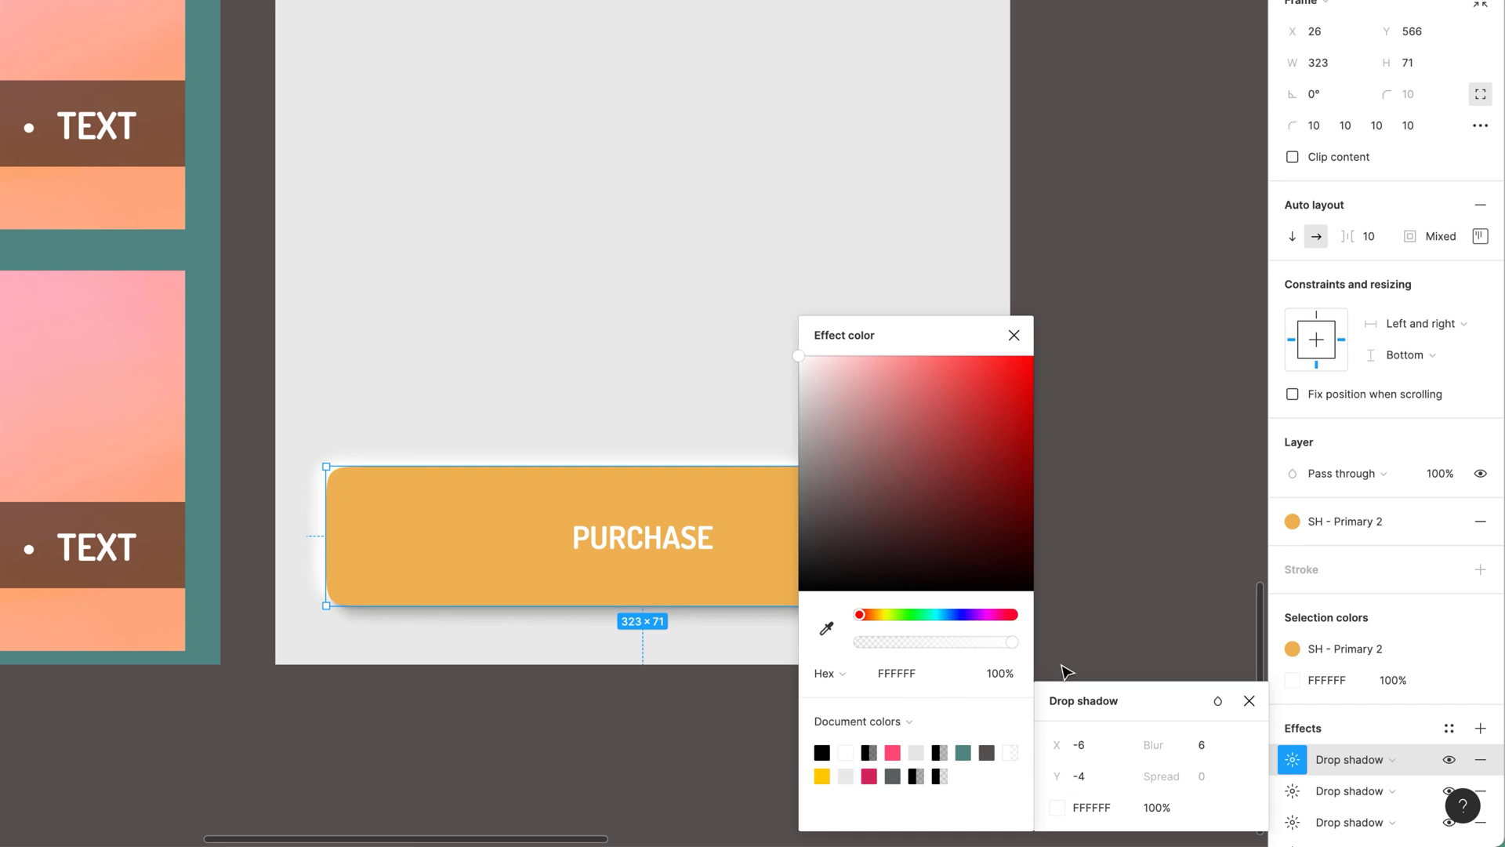
click(1101, 639)
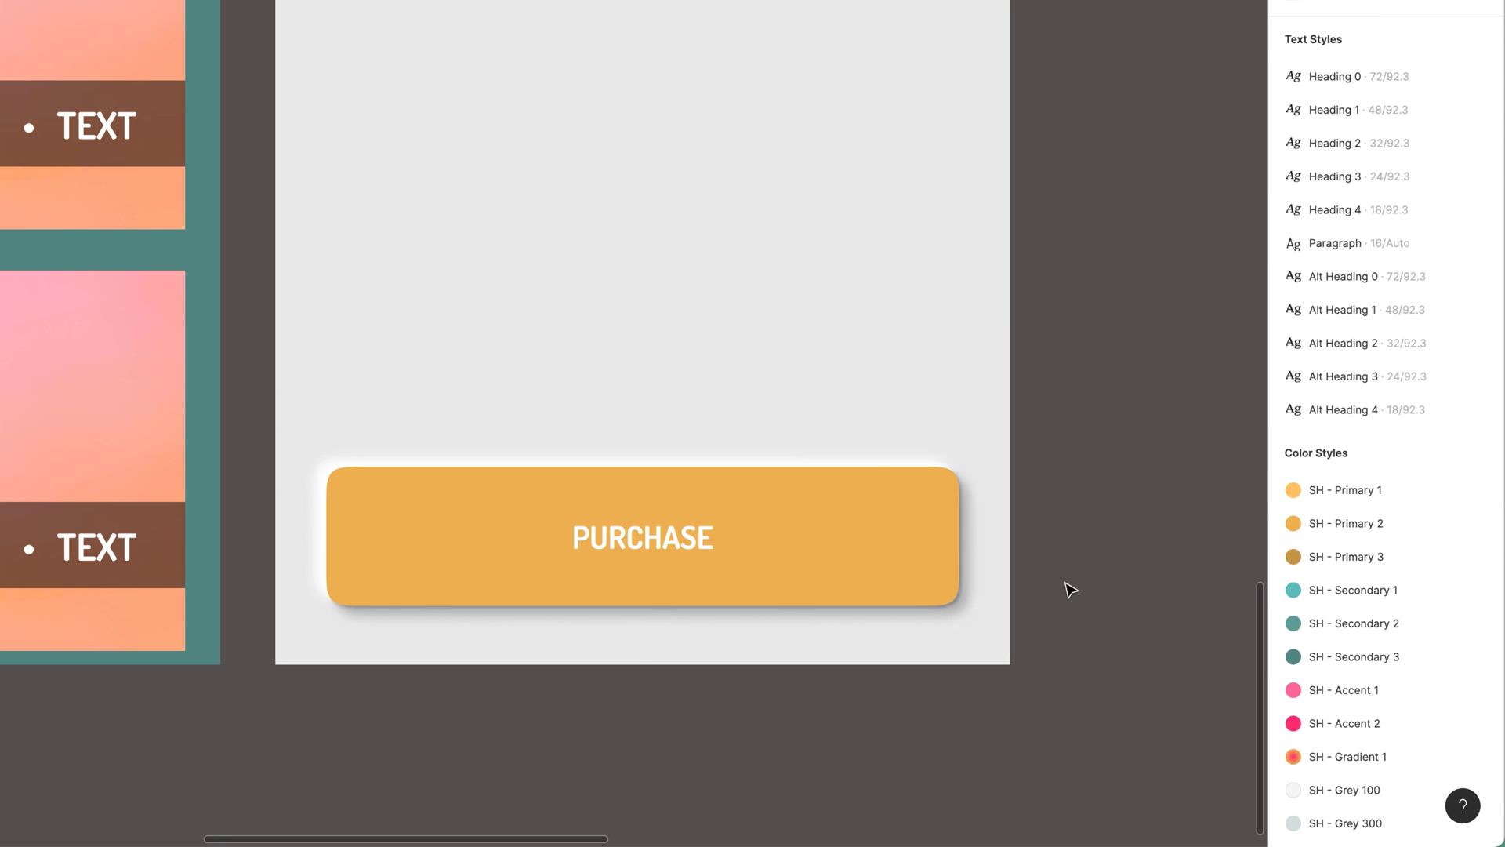
click(886, 530)
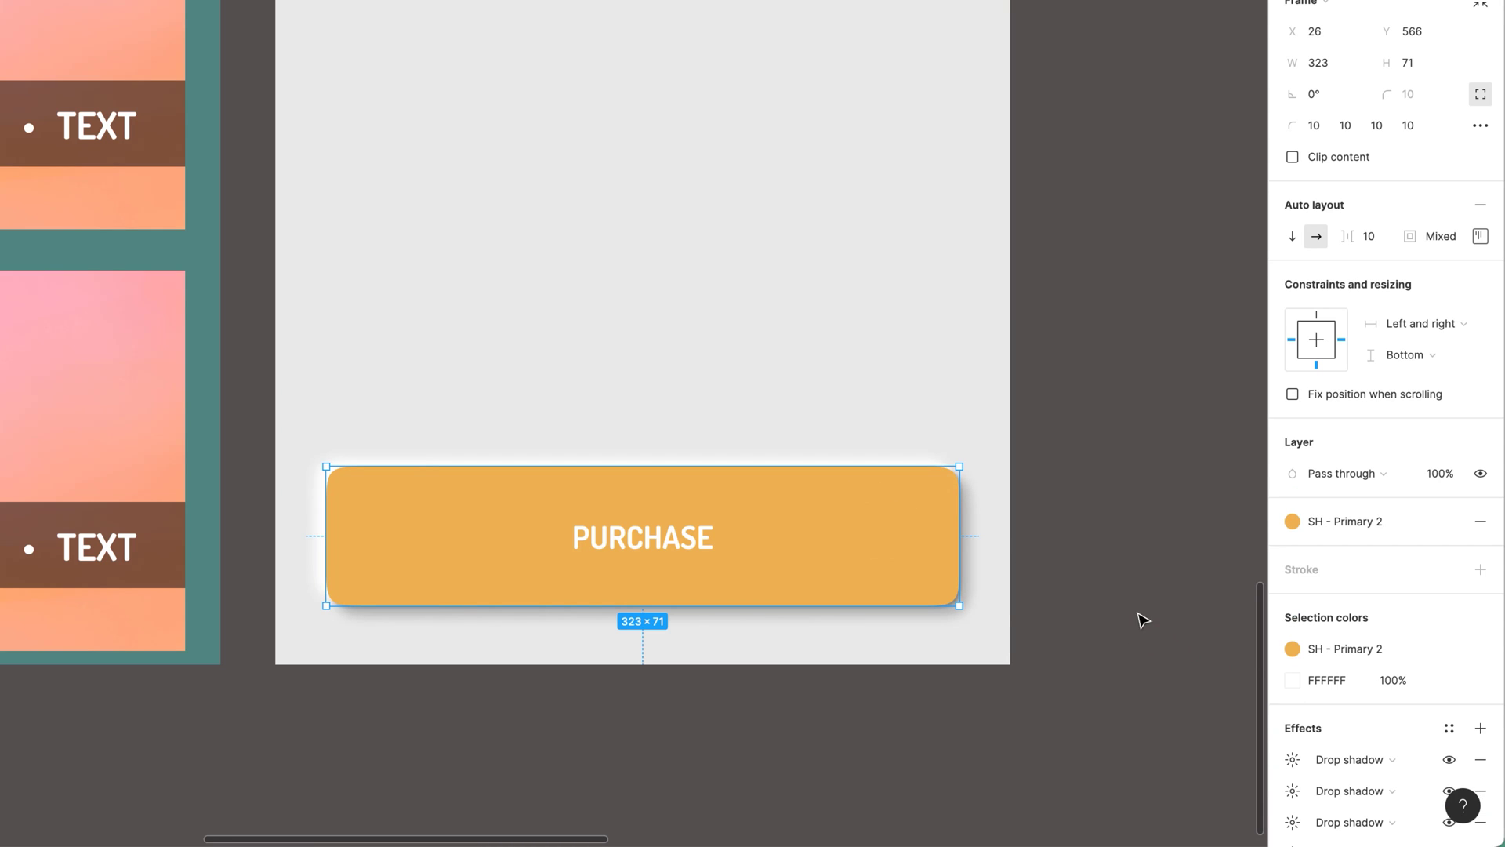
scroll(1364, 676, down, 2)
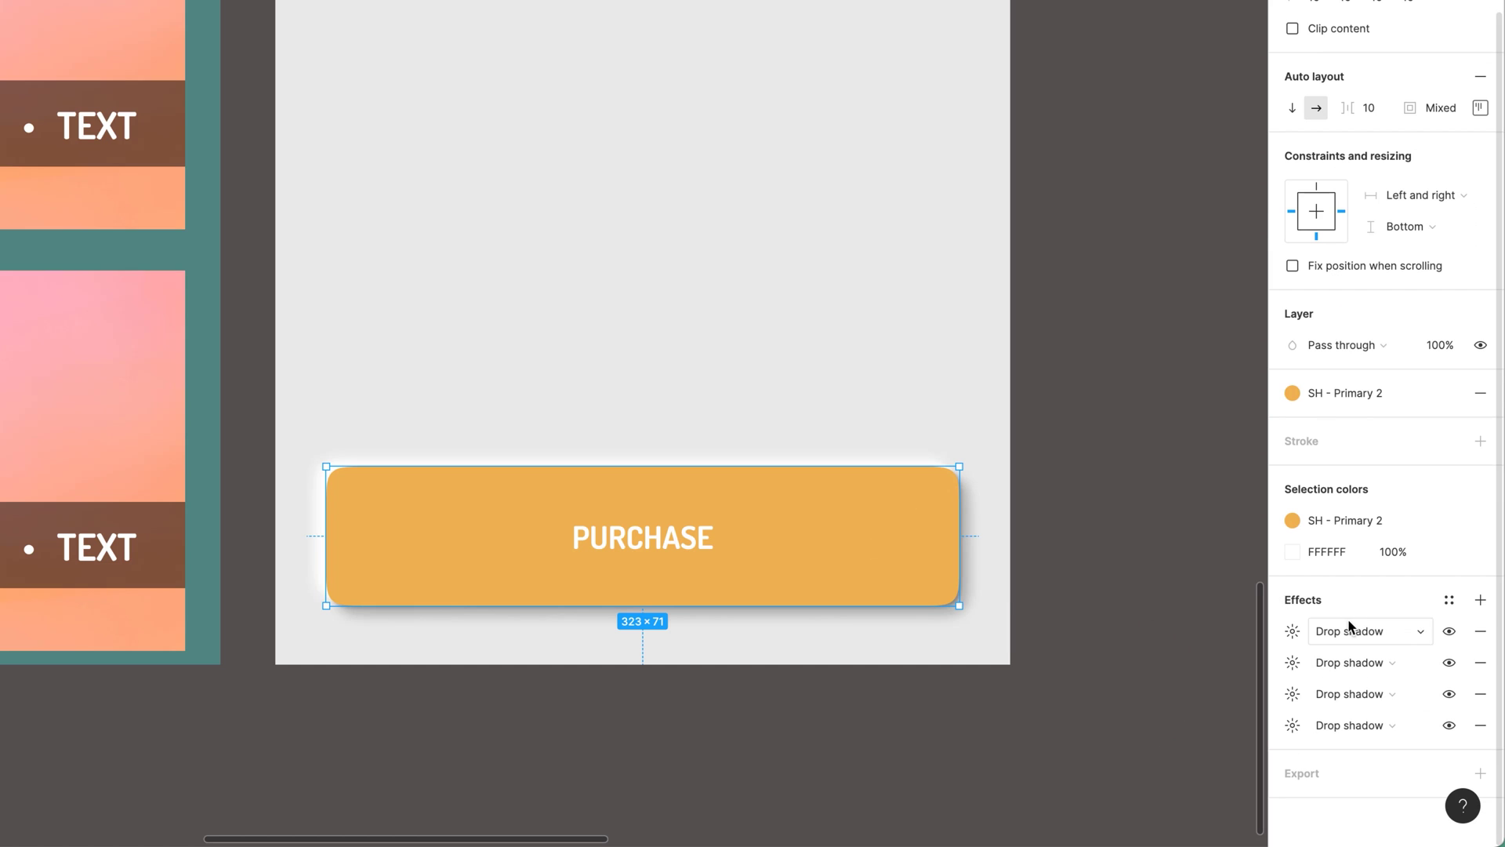
After reviewing the first shadow, darken the Checkout - IPAD frame fill from E9E9E9 to DADADA.
click(1293, 635)
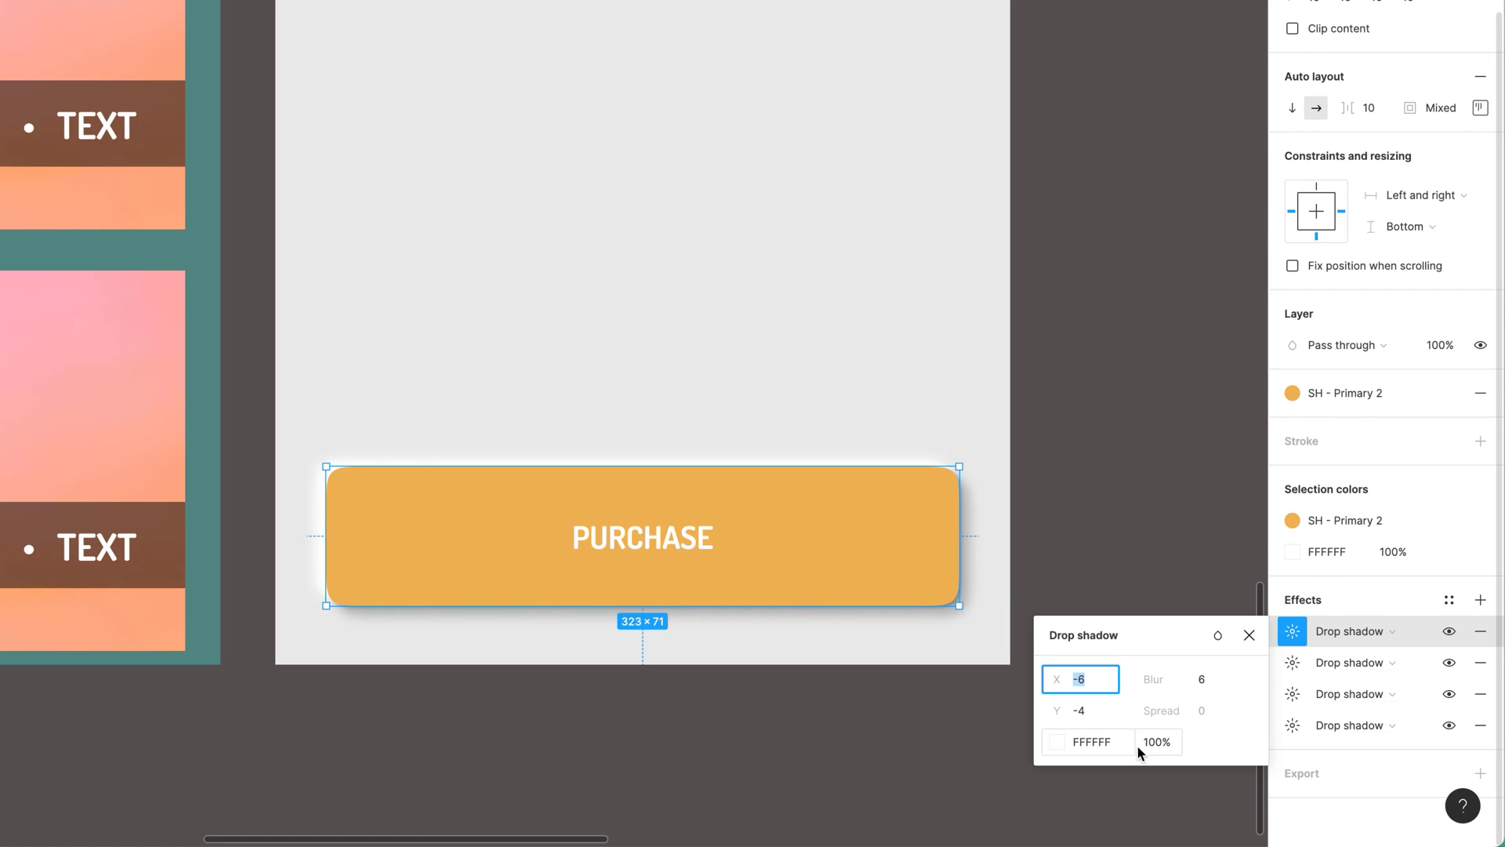
click(1146, 472)
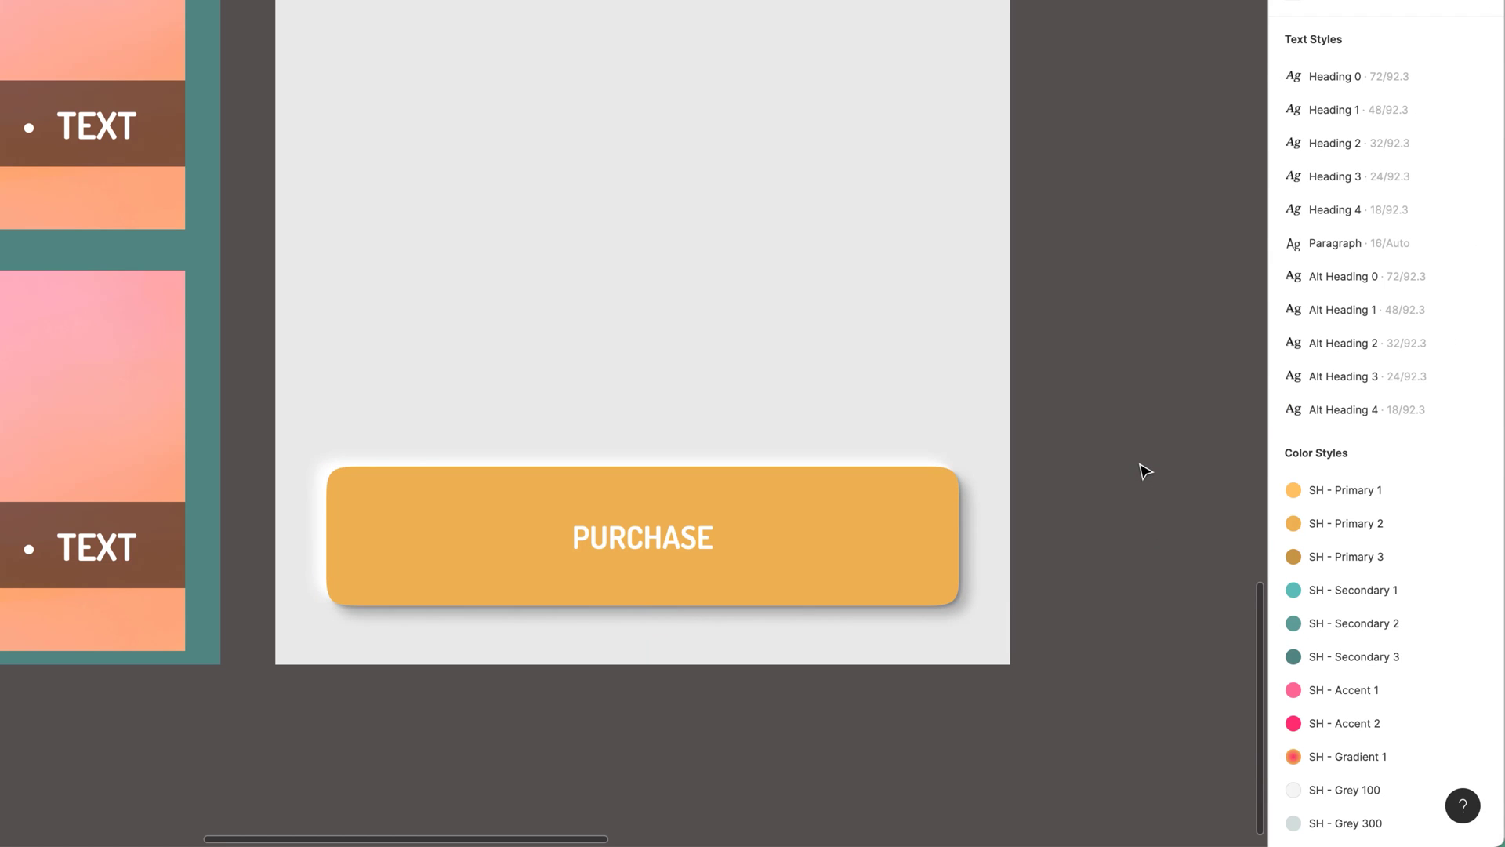
scroll(1145, 478, up, 10)
click(340, 55)
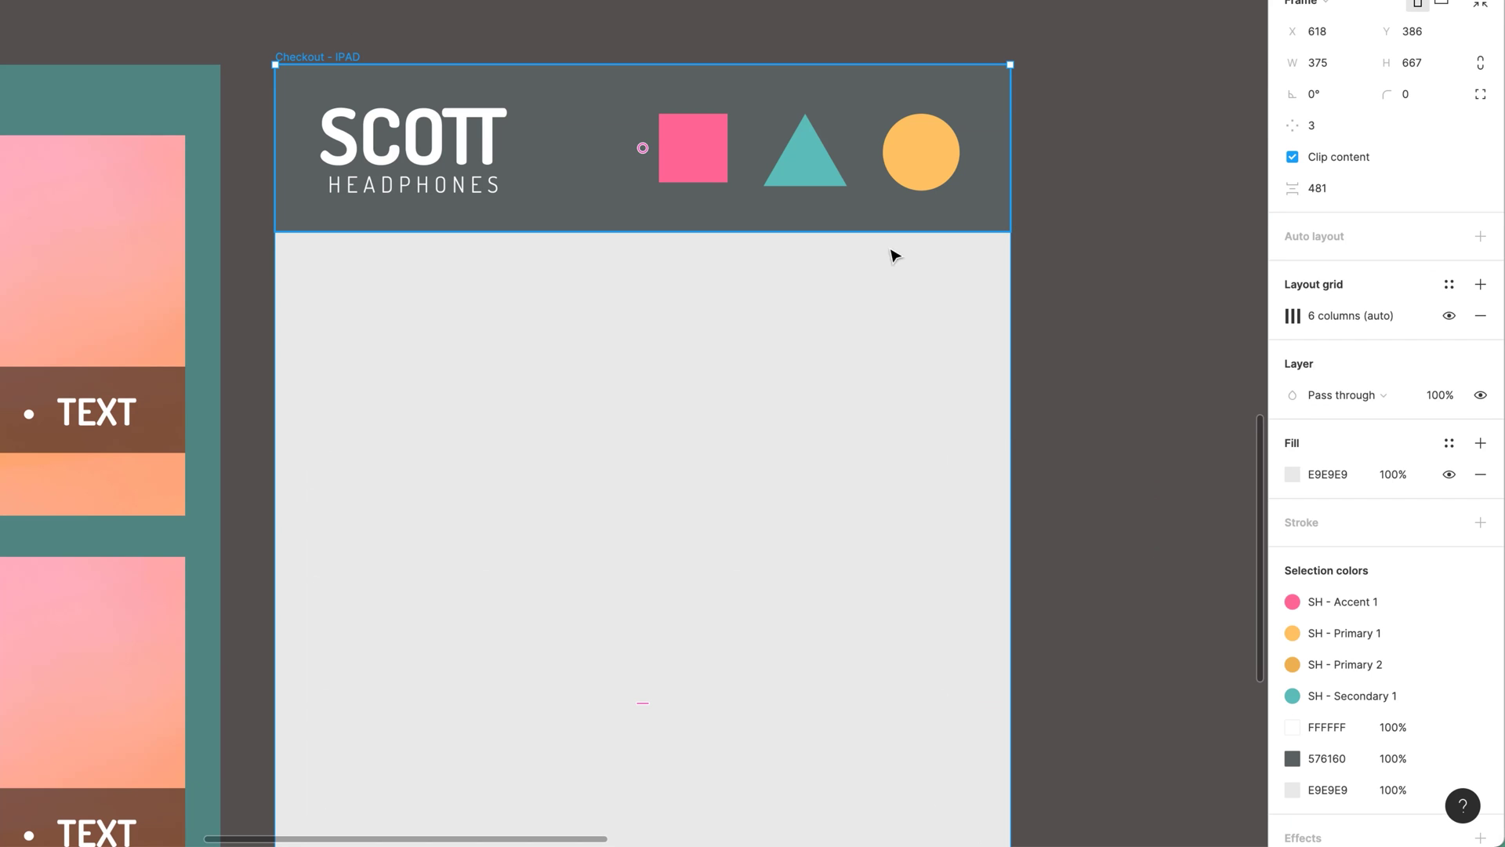
click(1276, 475)
drag(1060, 381, 1033, 390)
click(1082, 538)
scroll(1078, 533, down, 10)
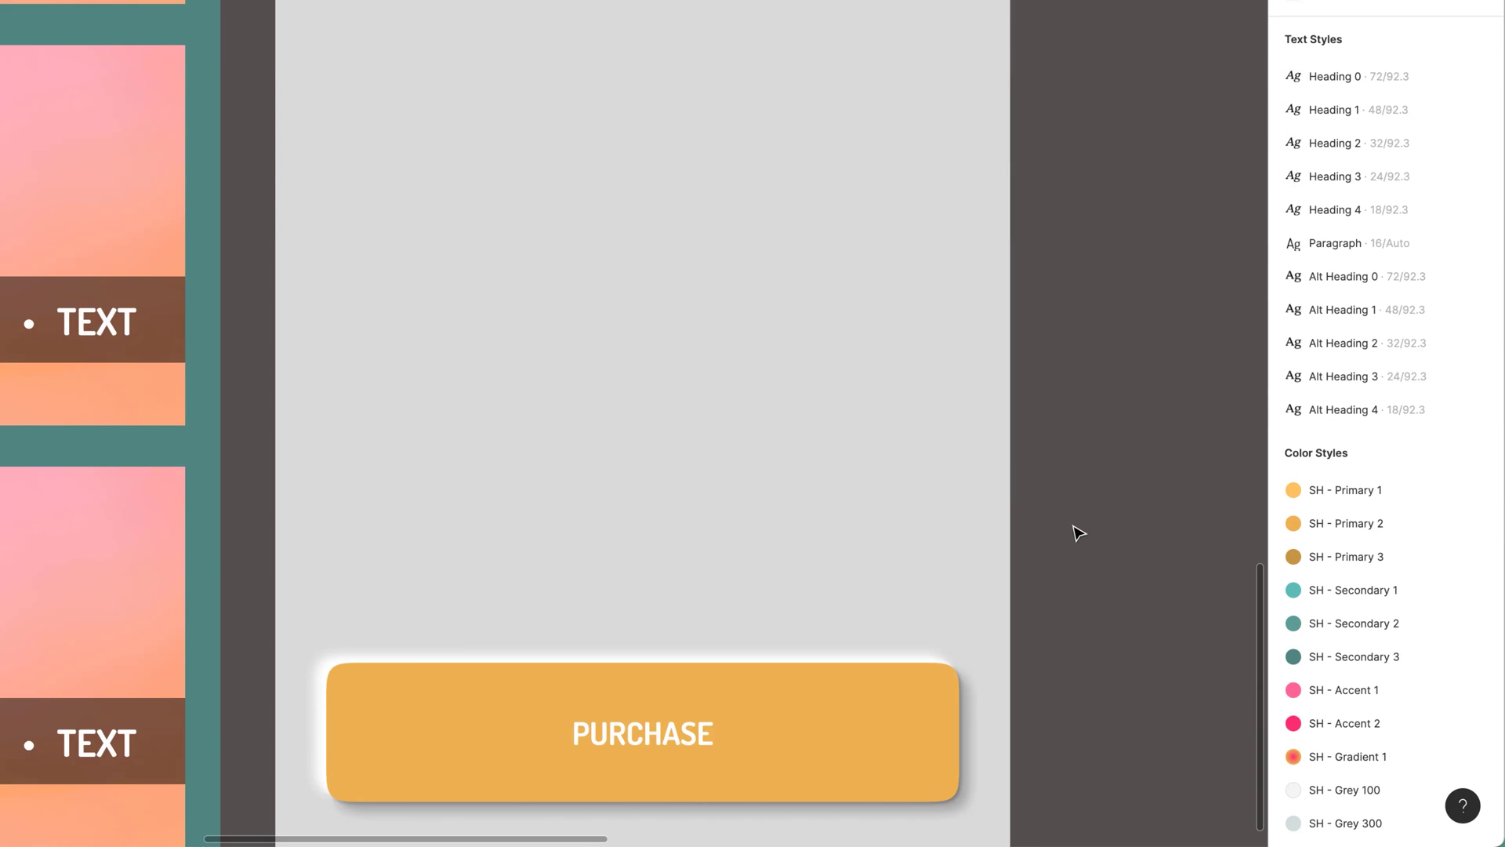
Set the first shadow's opacity to 20% and the second shadow's to 40%.
click(893, 561)
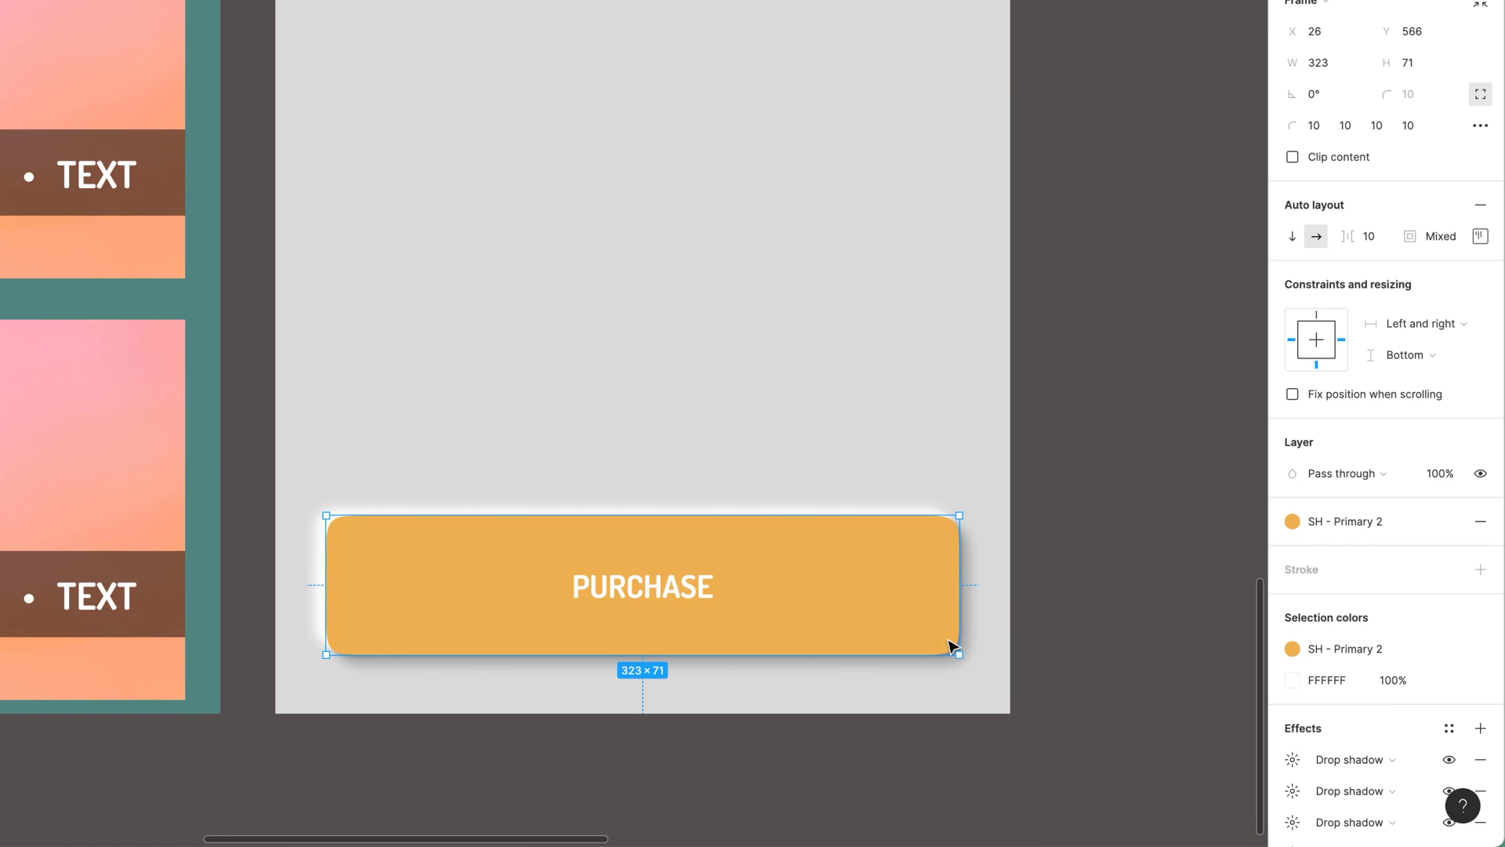
click(1292, 759)
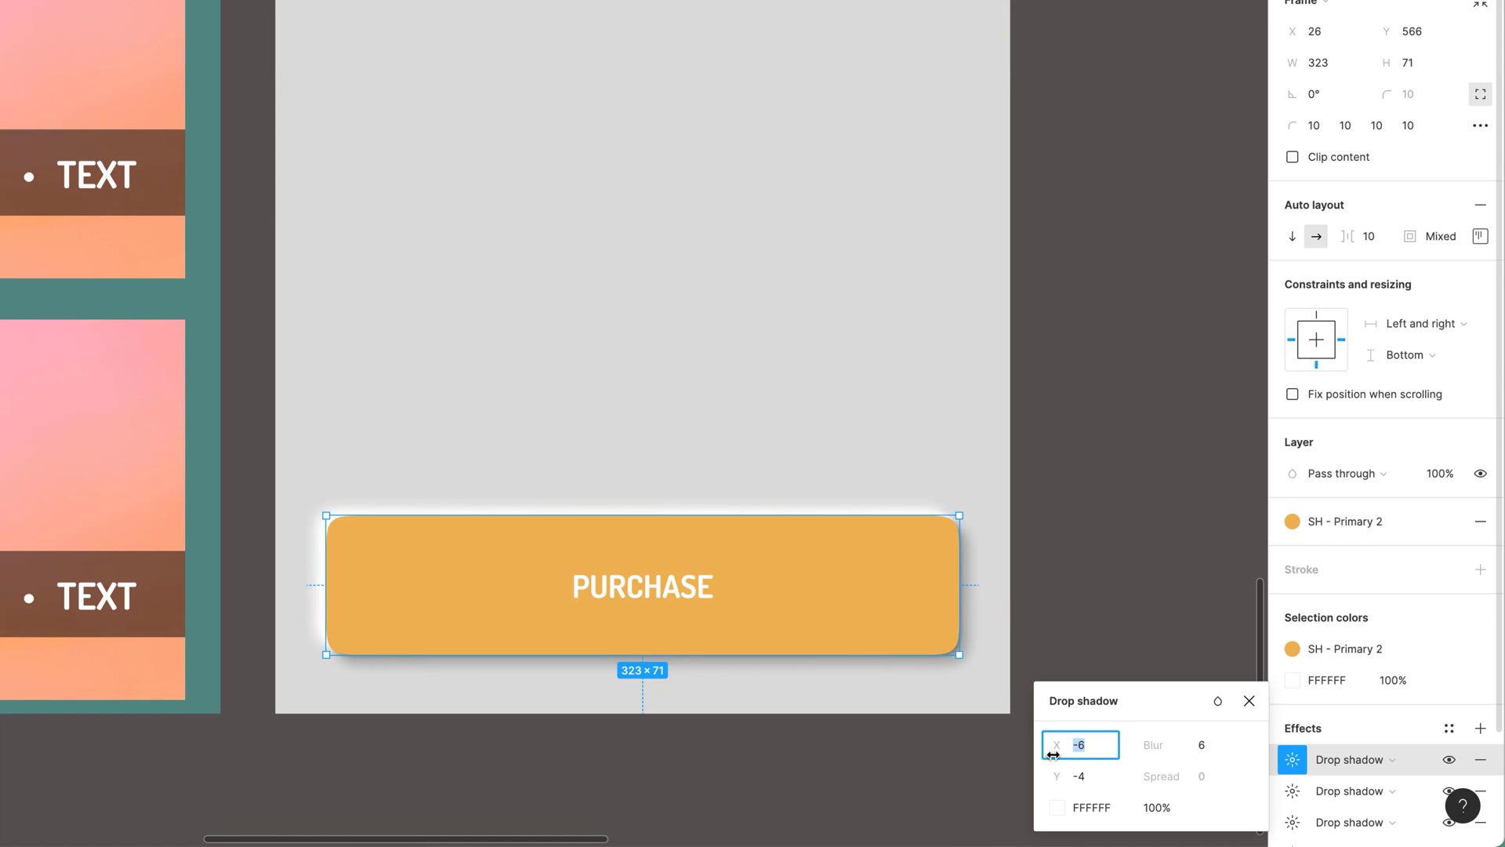
click(1172, 813)
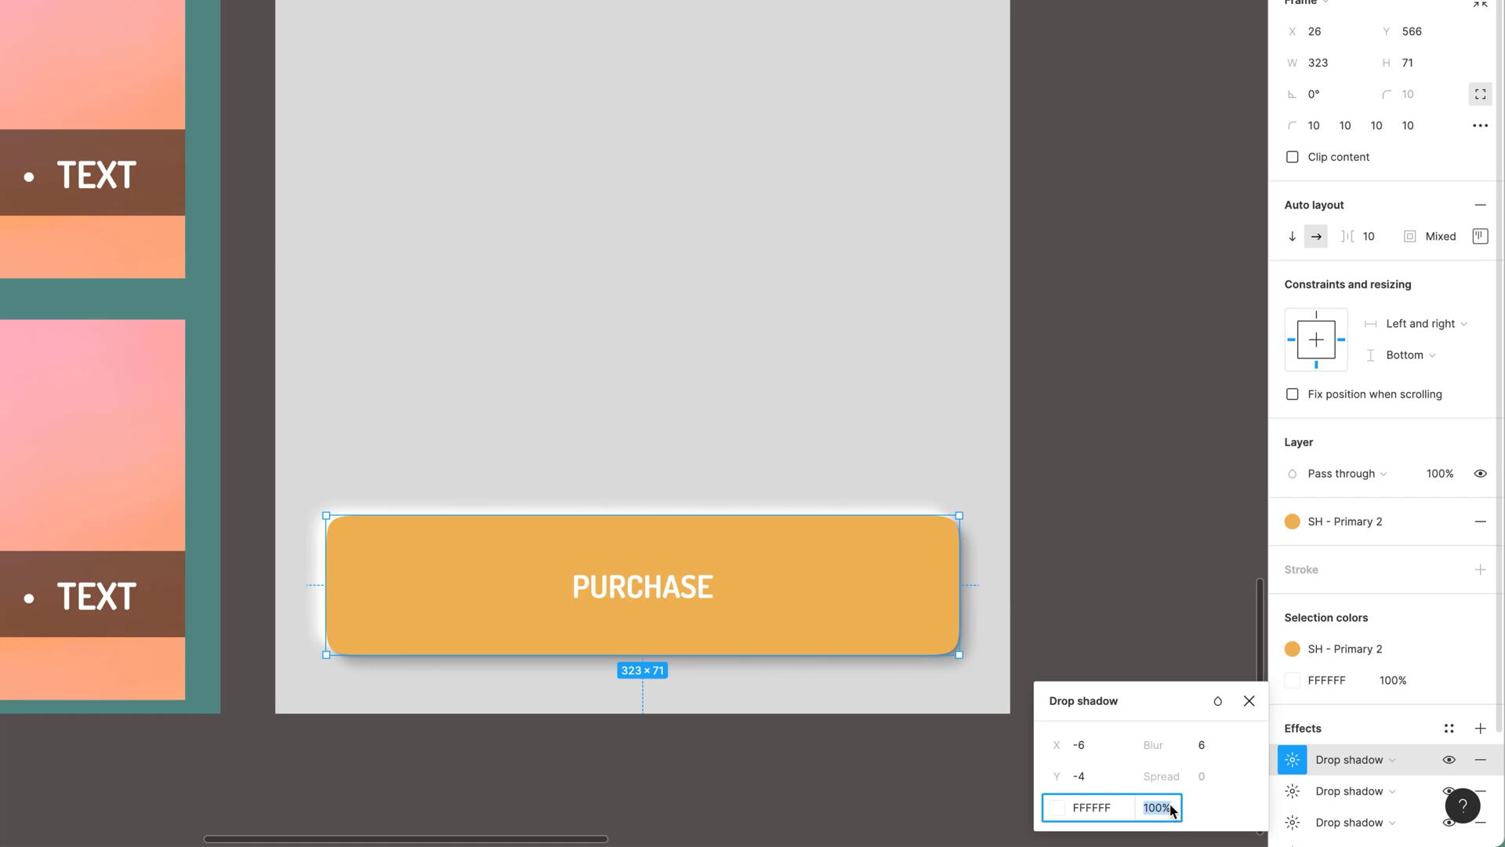
text(20)
key(Return)
click(1296, 798)
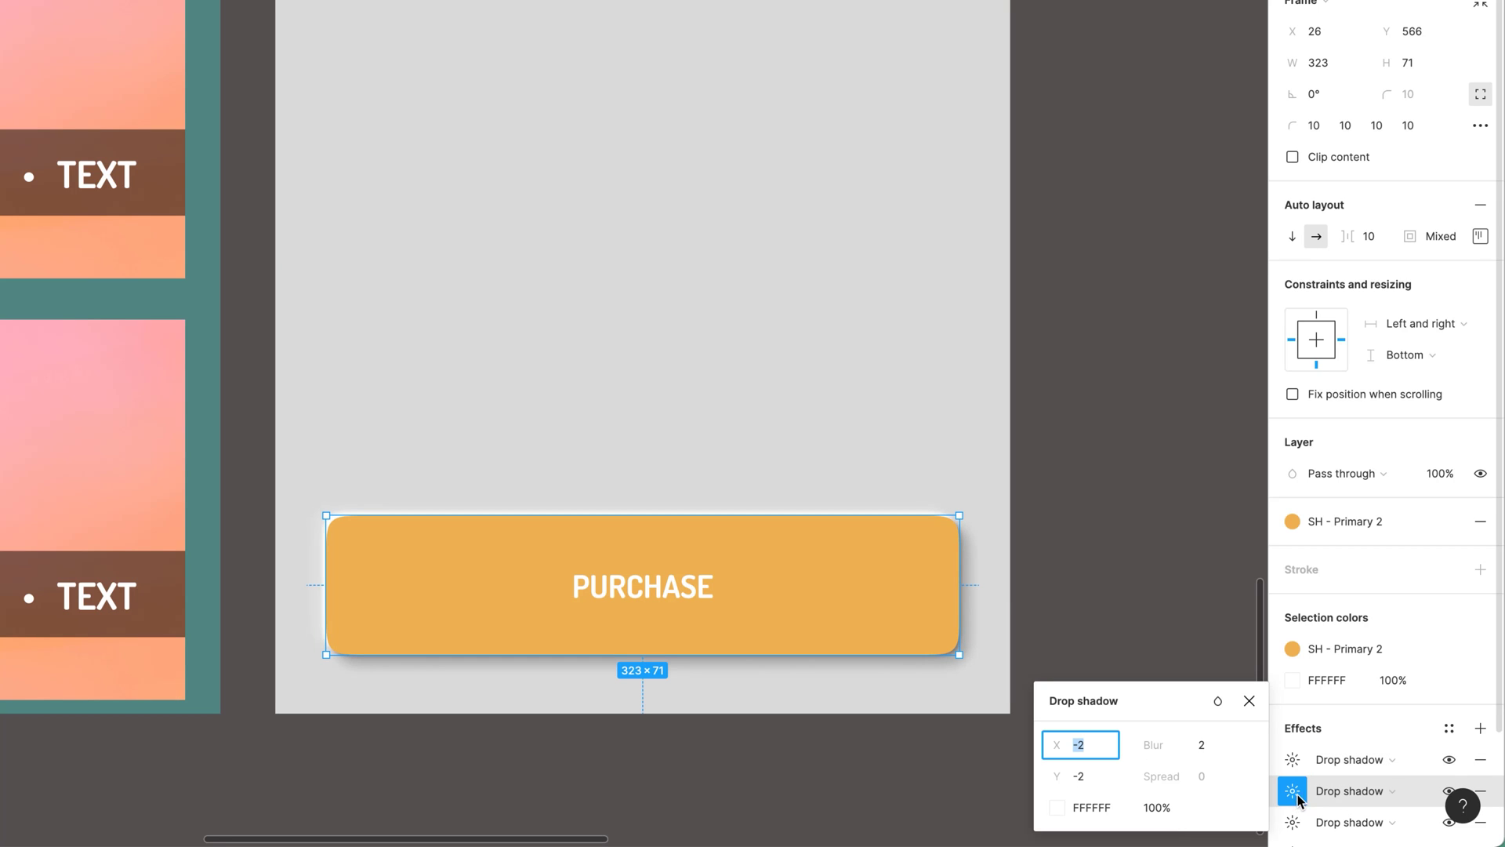
click(1155, 815)
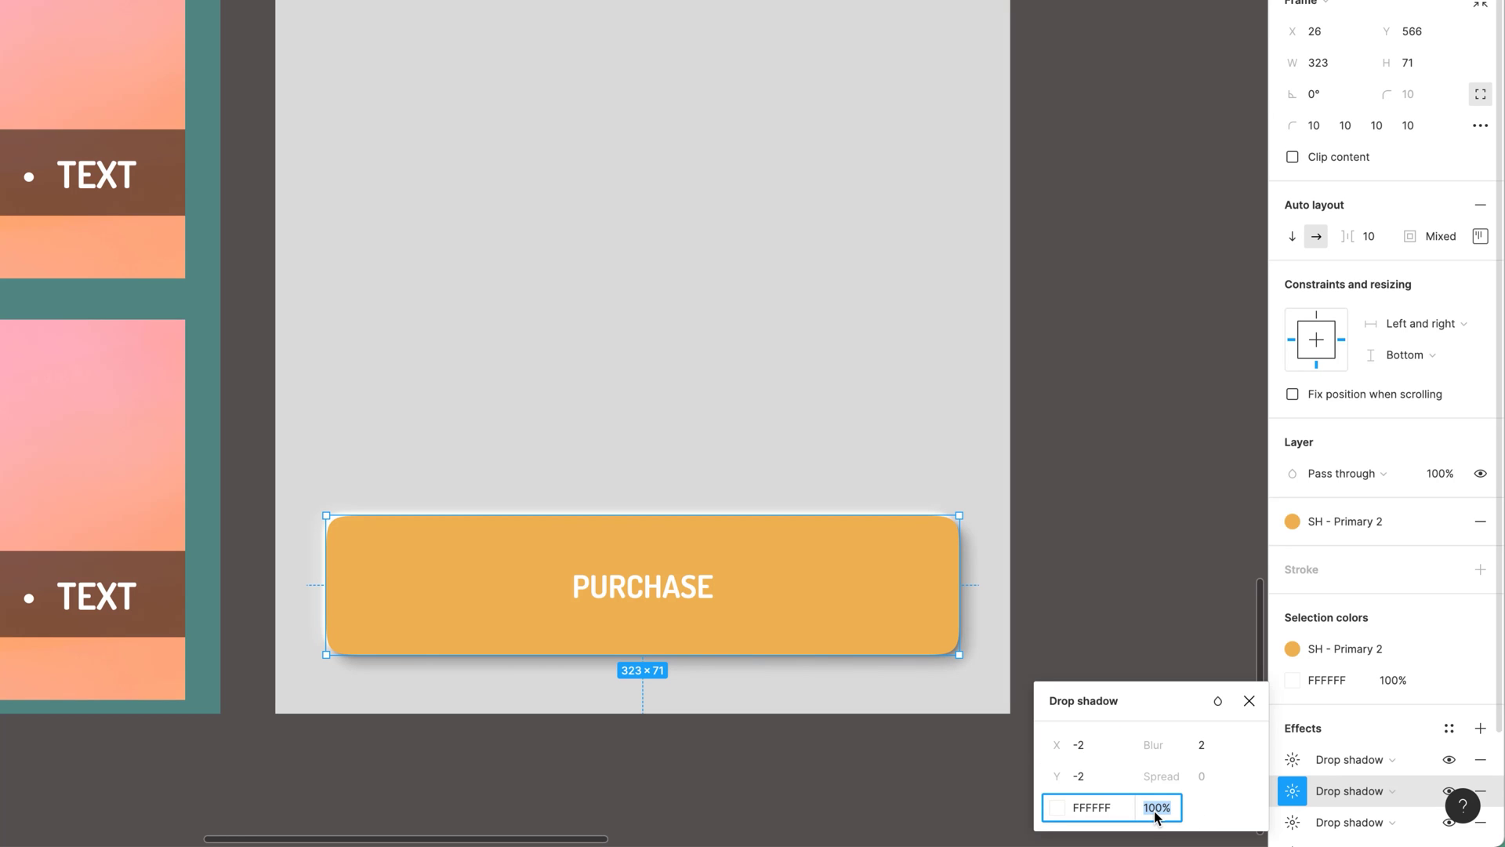
text(40)
key(Return)
click(1075, 447)
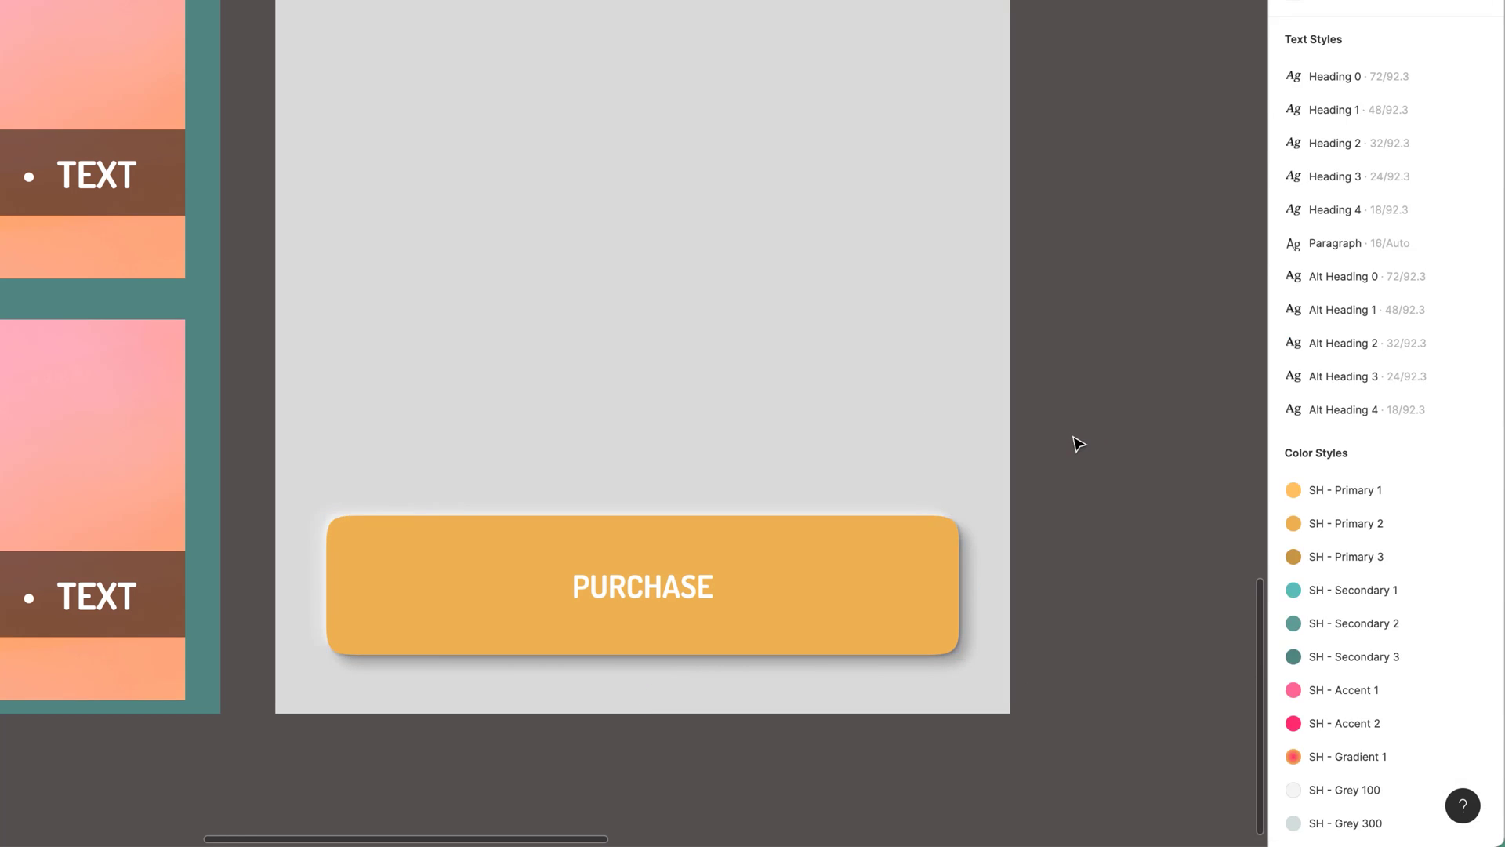
Raise the first highlight shadow's blur from 6 to 7.
click(863, 571)
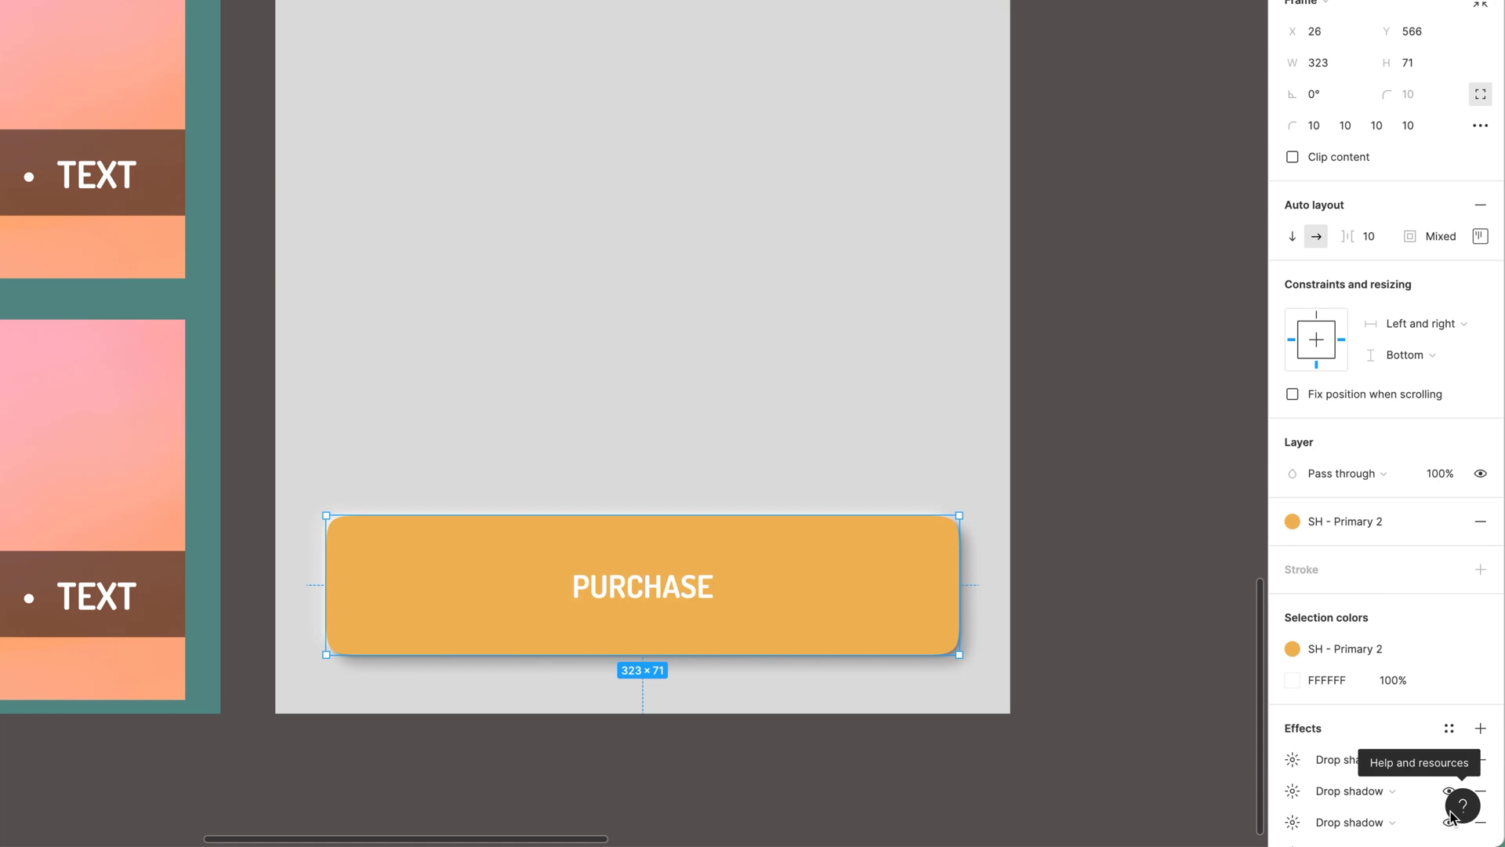
click(1293, 759)
click(1293, 794)
click(1294, 760)
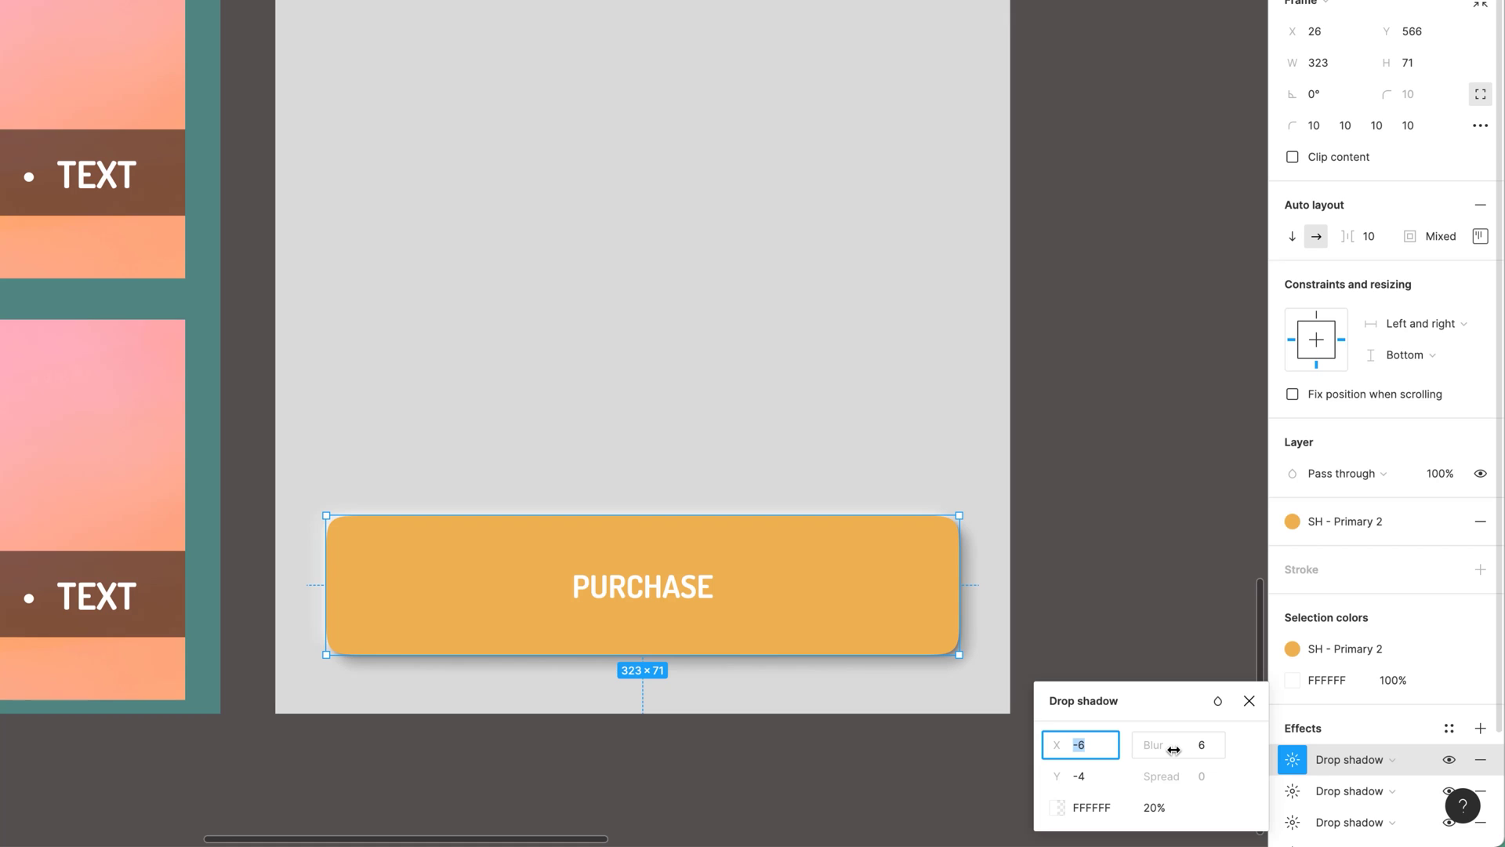
drag(1174, 750, 1198, 749)
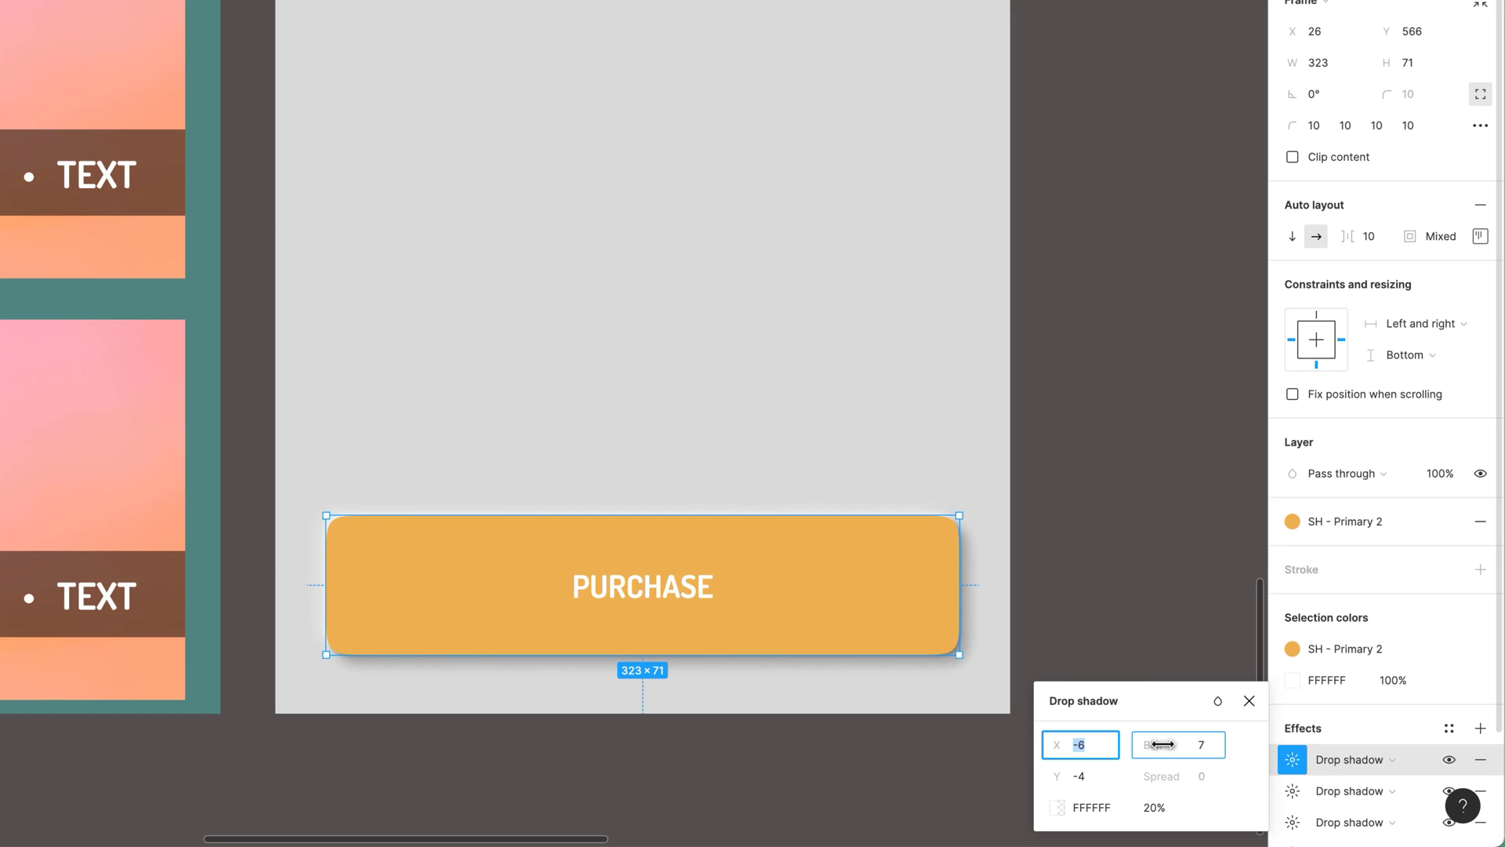
click(1092, 533)
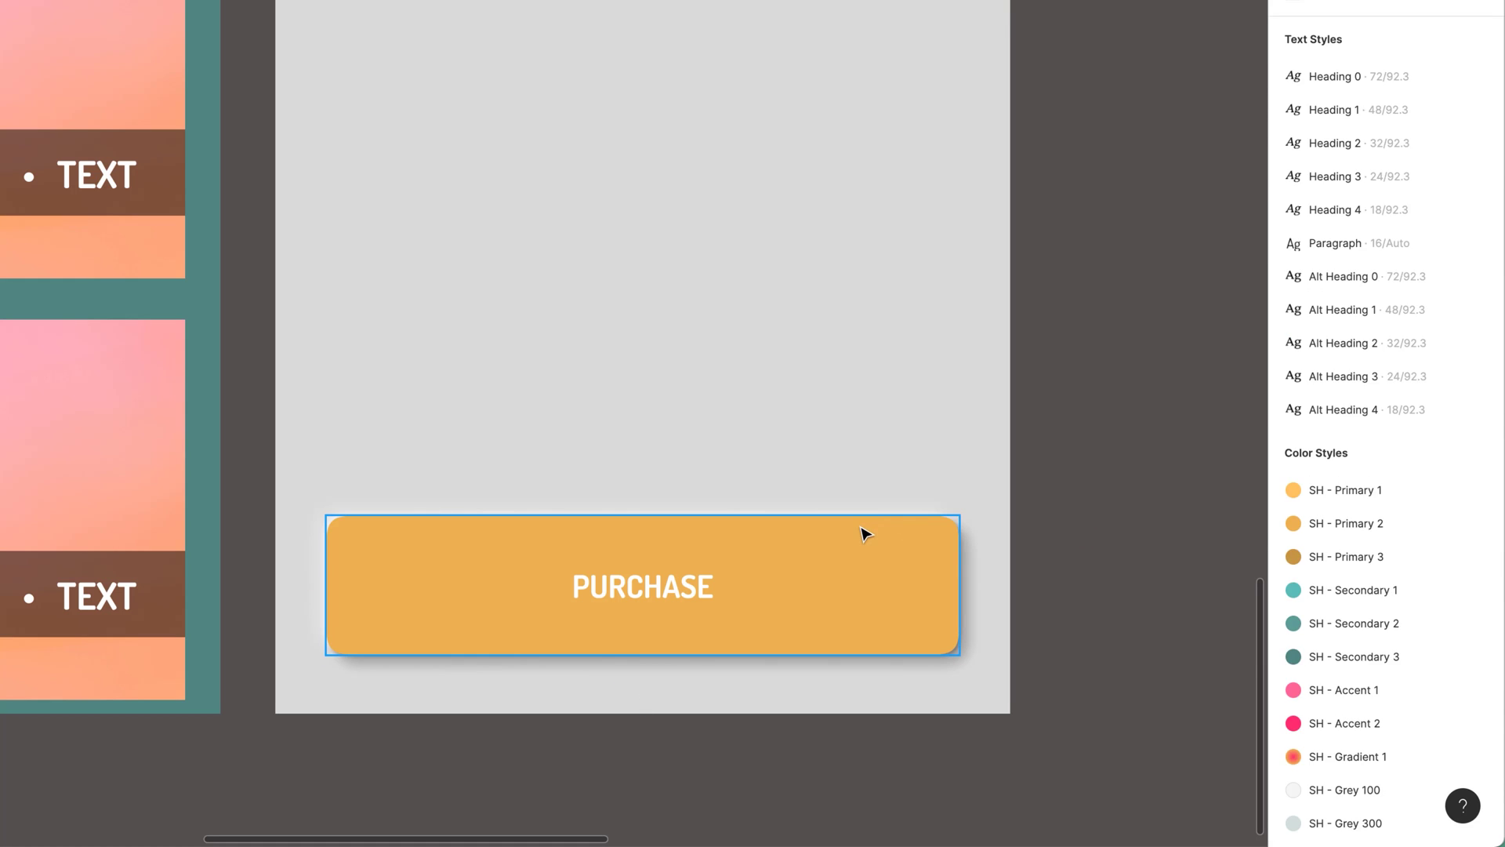
Shift the white highlight shadow further upward to Y -9, then zoom out.
click(864, 530)
click(1292, 759)
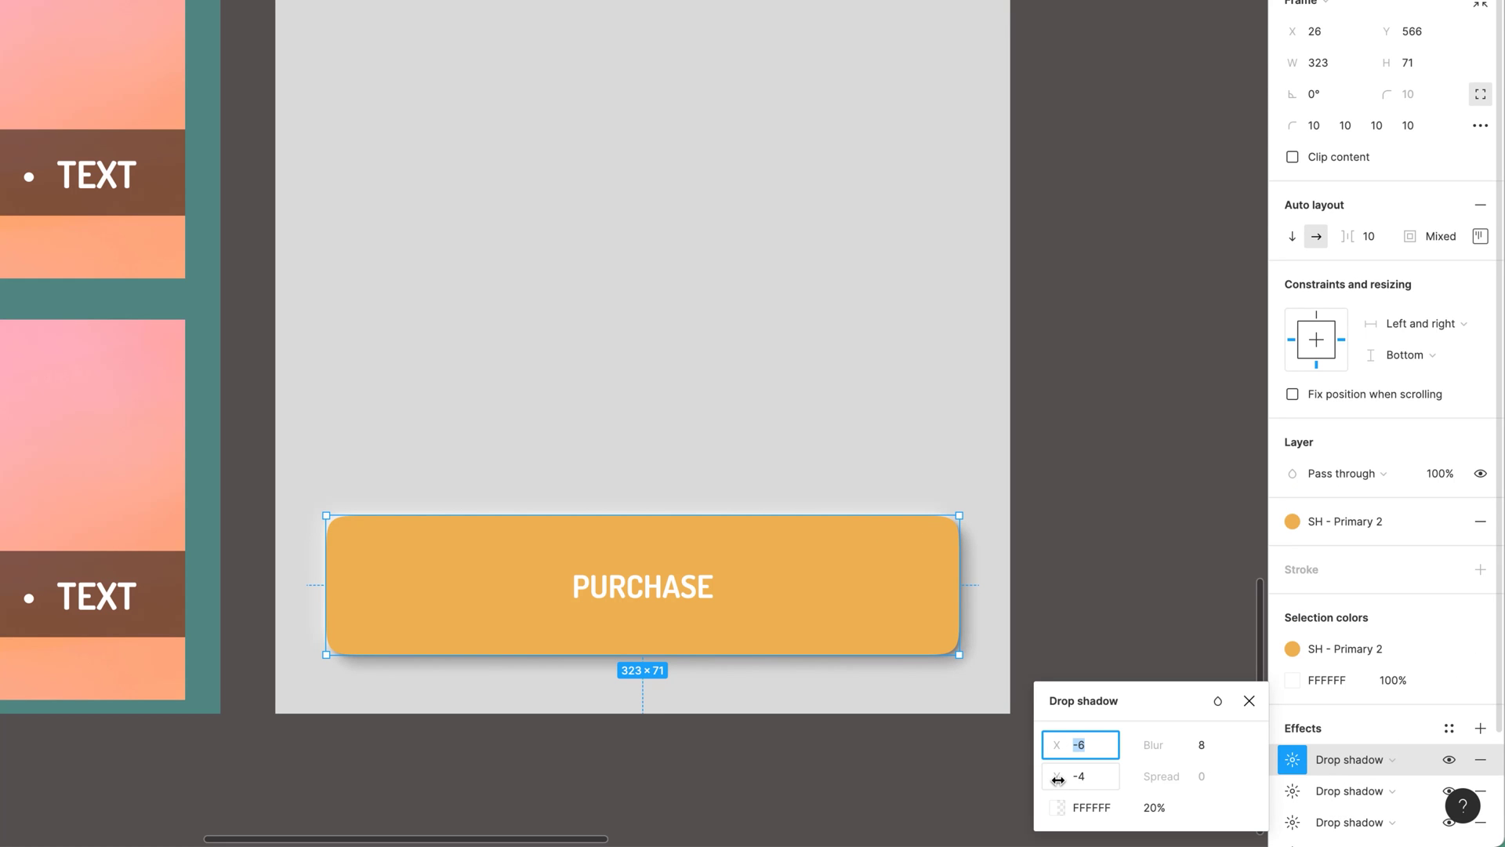
mouse_move(1059, 778)
mouse_down()
mouse_move(1048, 784)
mouse_move(1056, 772)
mouse_up()
click(1090, 518)
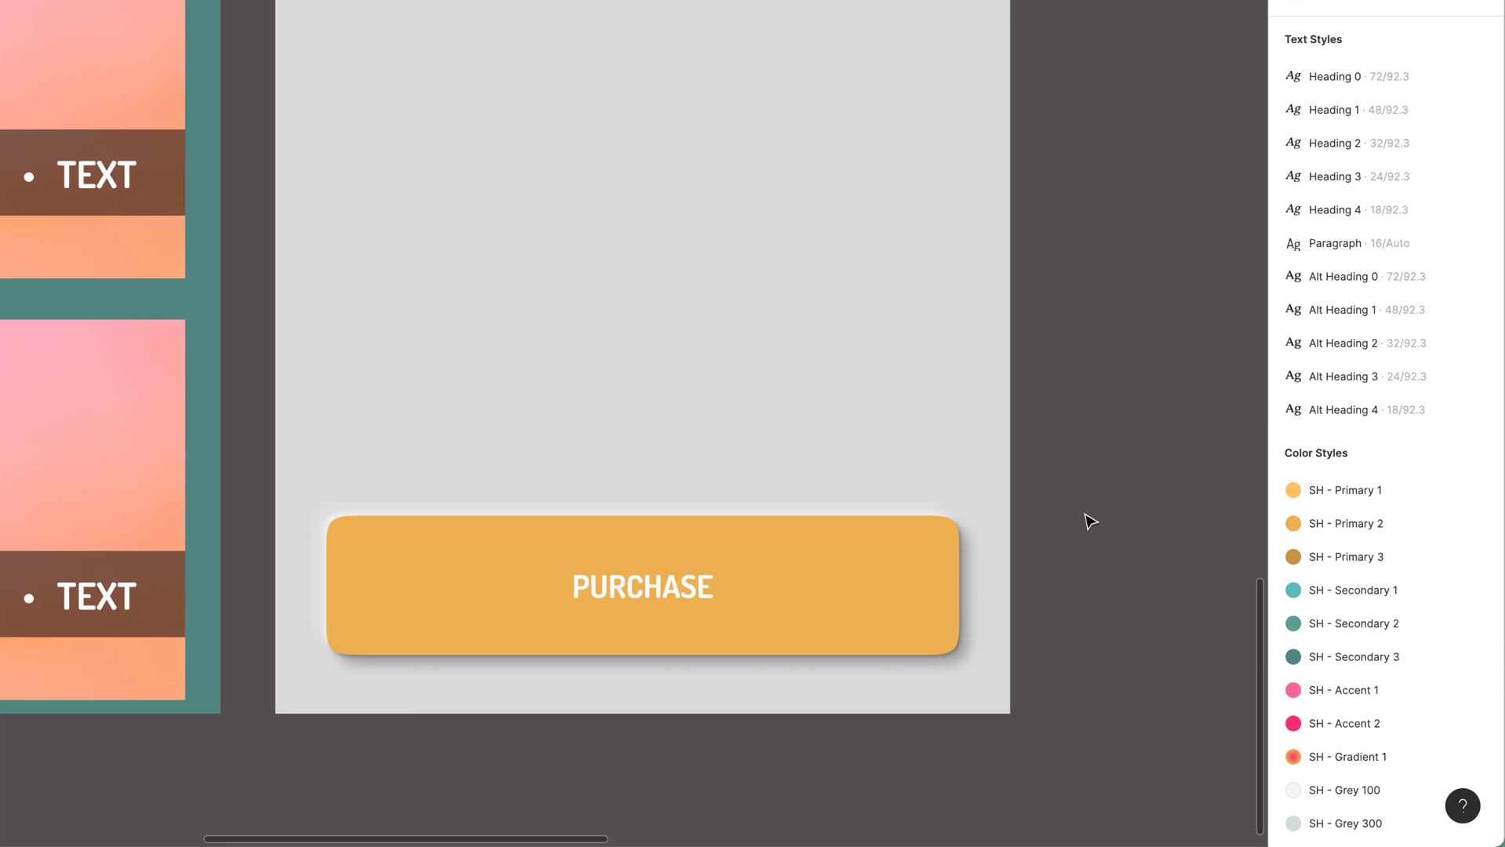
key(ctrl+minus)
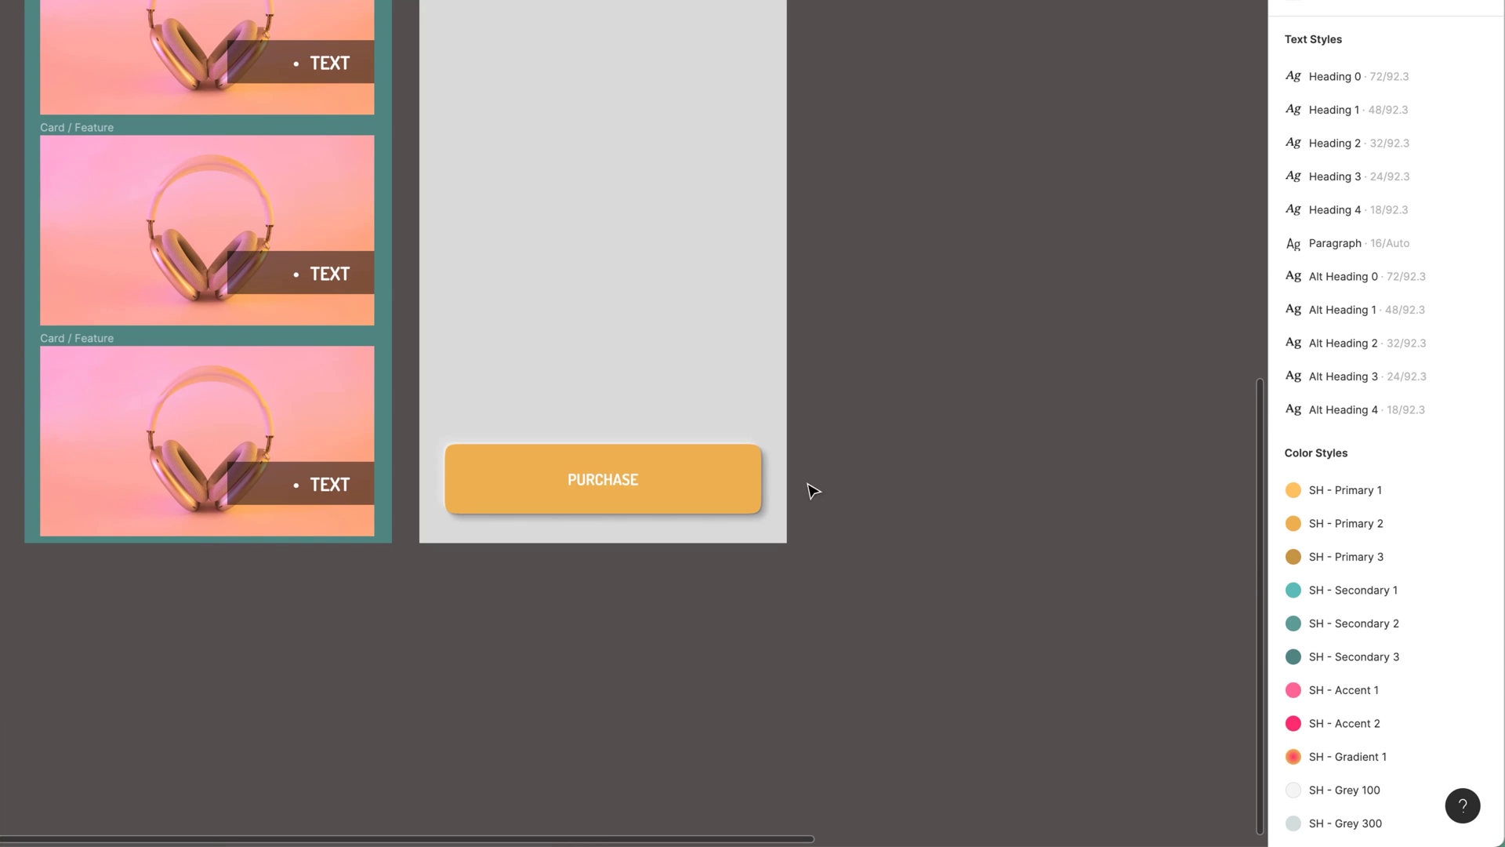
Alt-drag the Checkout - IPAD frame to place a duplicate below the original at Y 1089.
click(748, 490)
click(825, 546)
click(757, 508)
click(863, 559)
scroll(662, 204, up, 3)
click(484, 41)
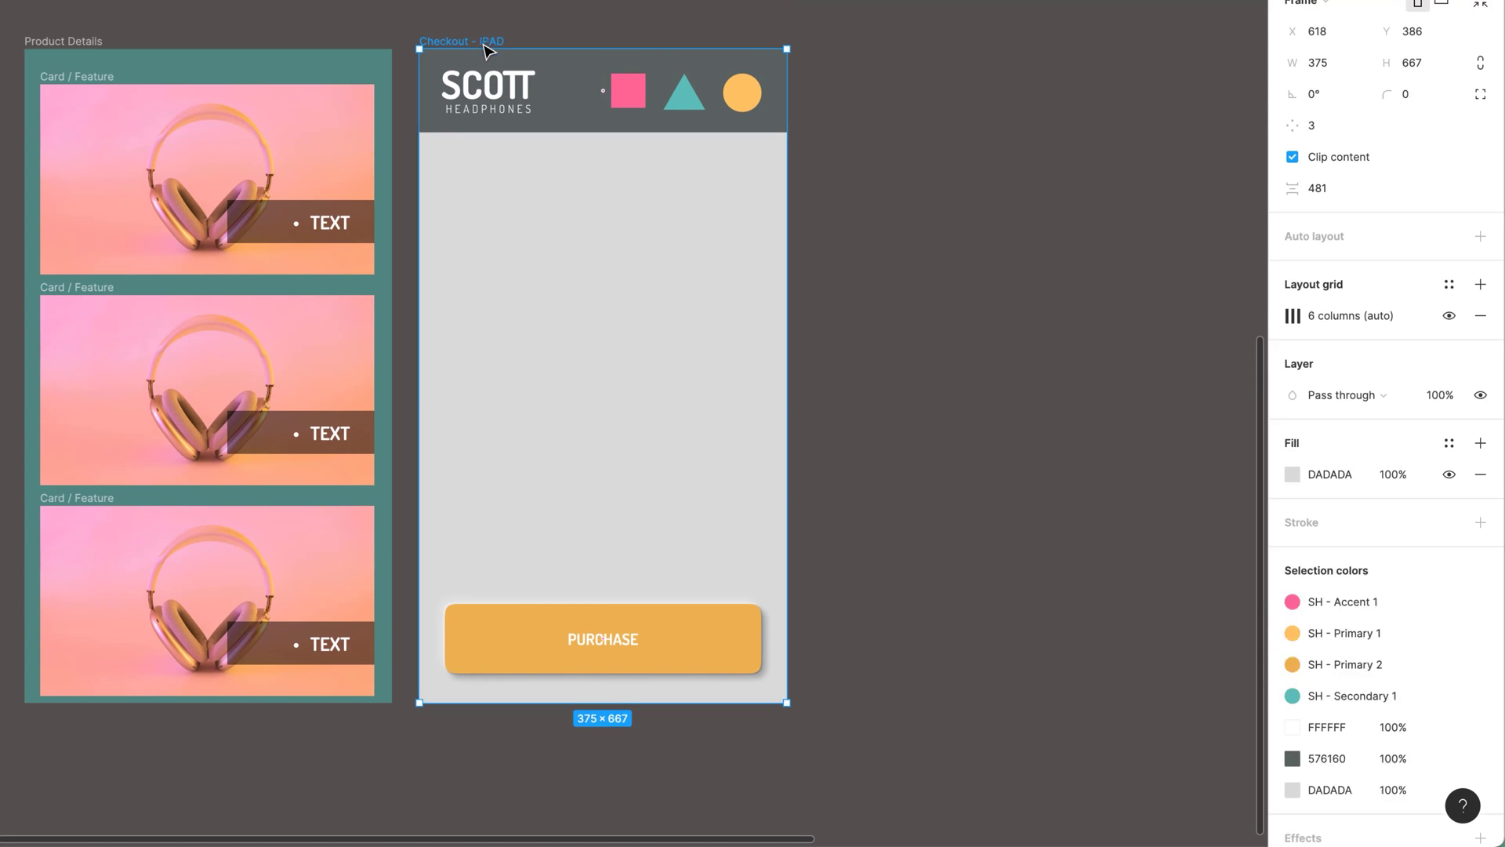
click(943, 338)
click(487, 43)
drag(486, 44, 588, 534)
scroll(948, 353, down, 7)
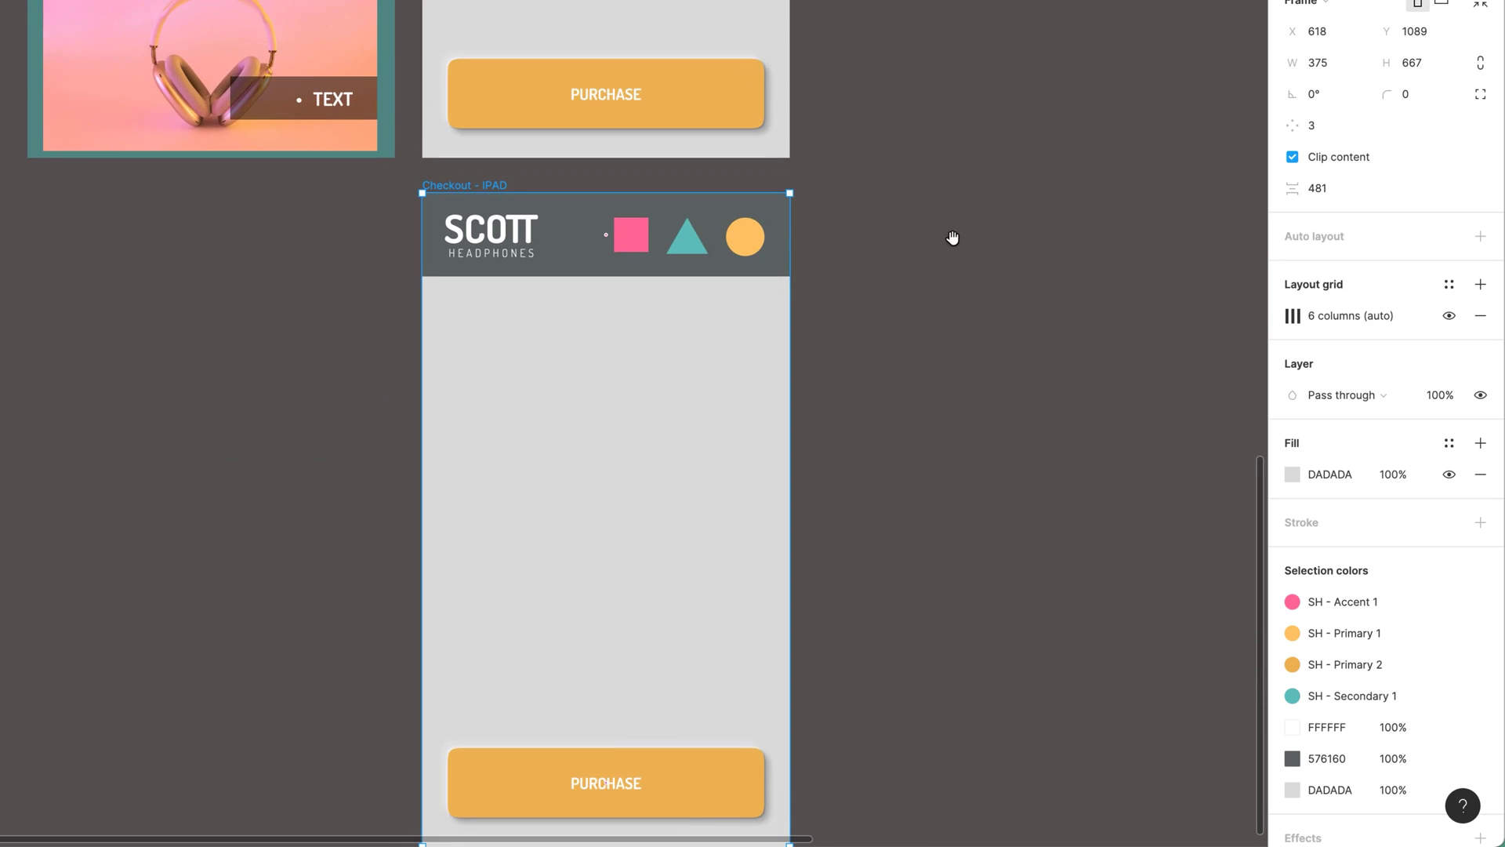
key(minus)
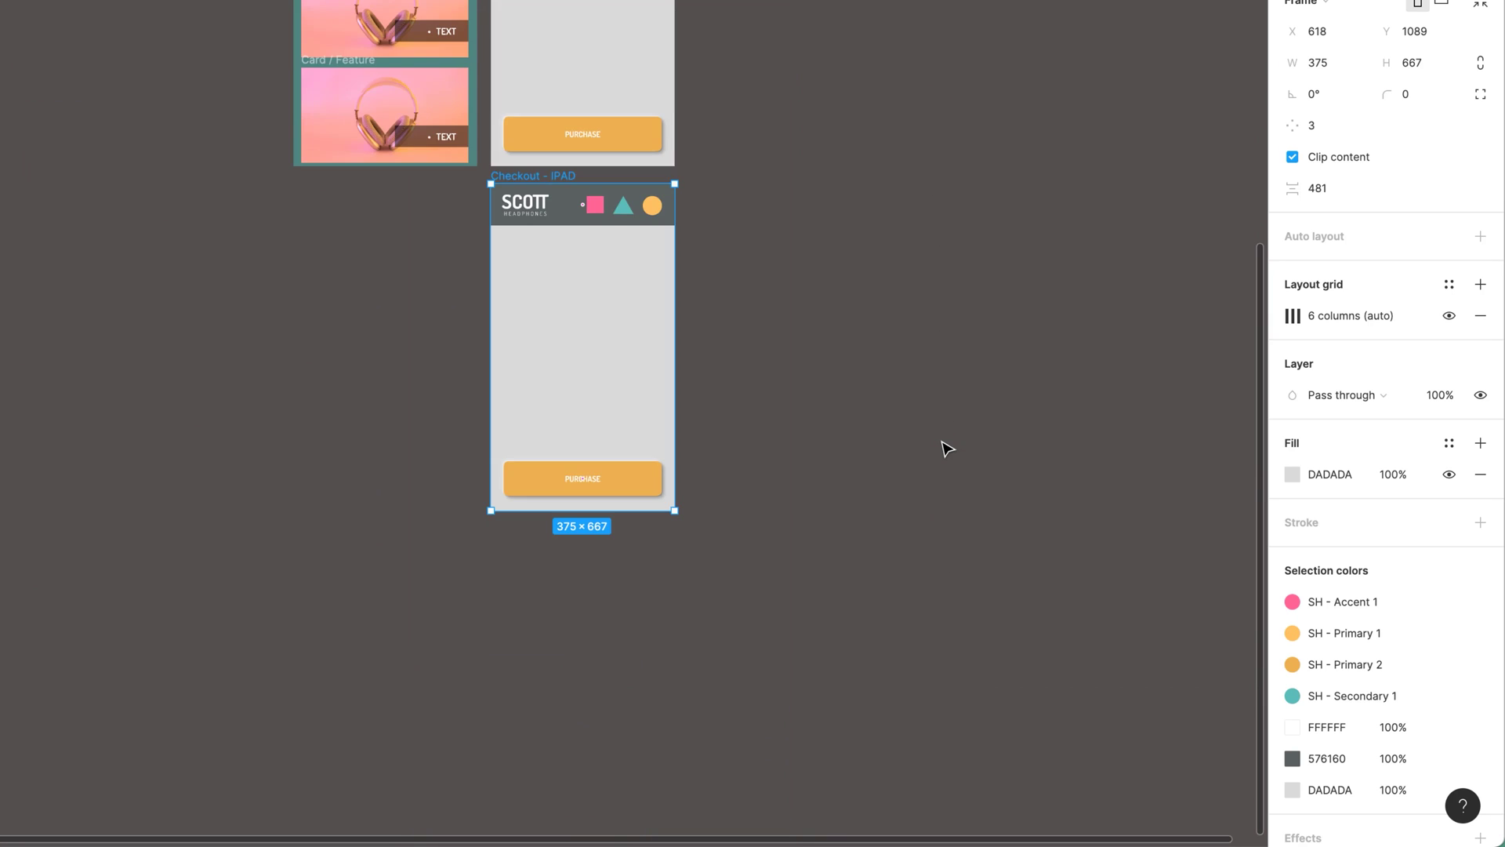
key(plus)
key(plus)
Darken the copied frame's background fill to dark gray.
drag(938, 533, 865, 83)
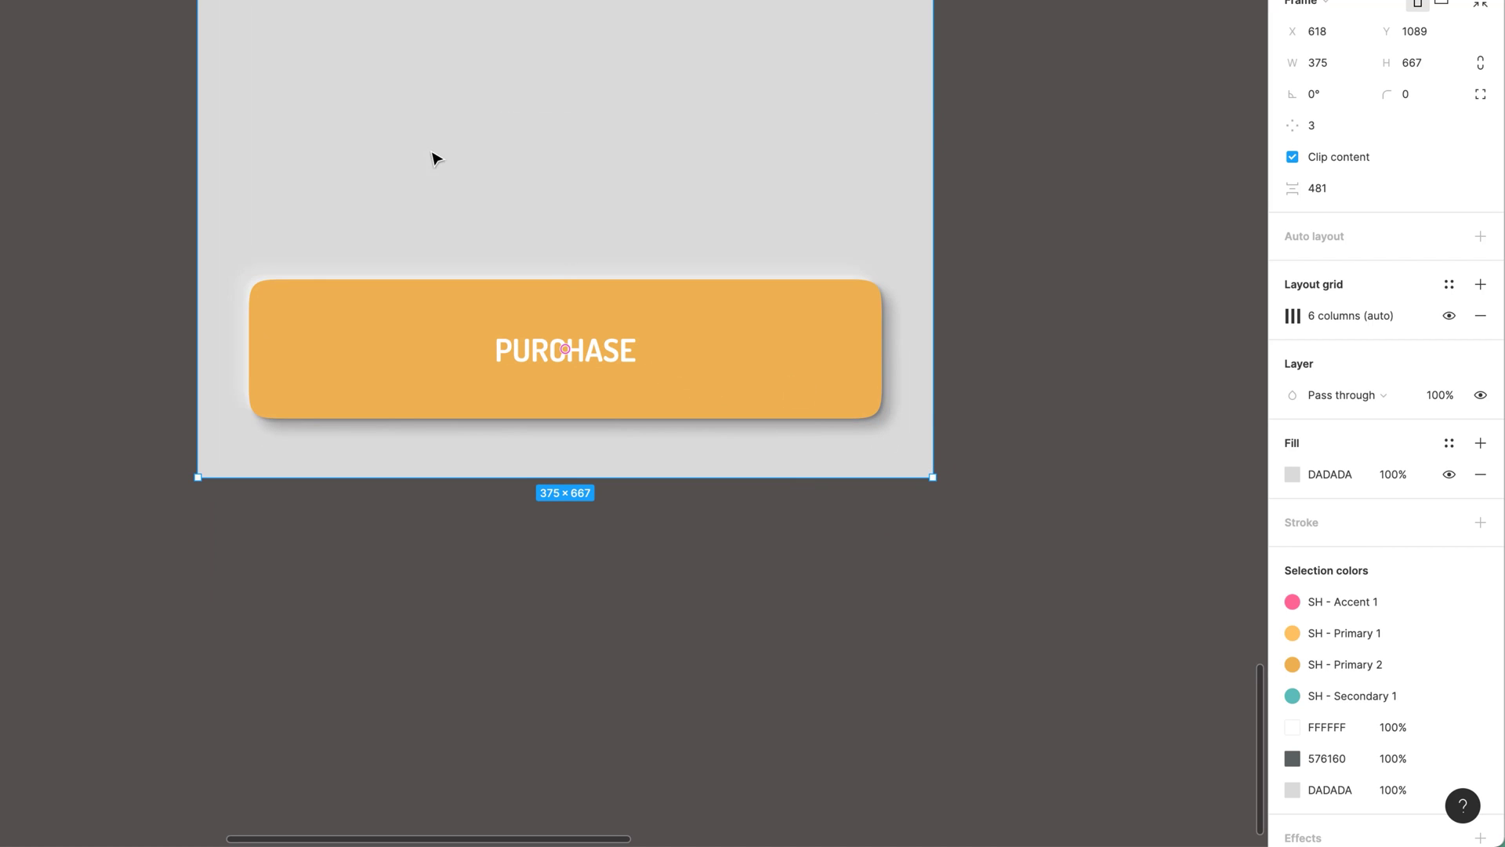
scroll(1049, 393, up, 10)
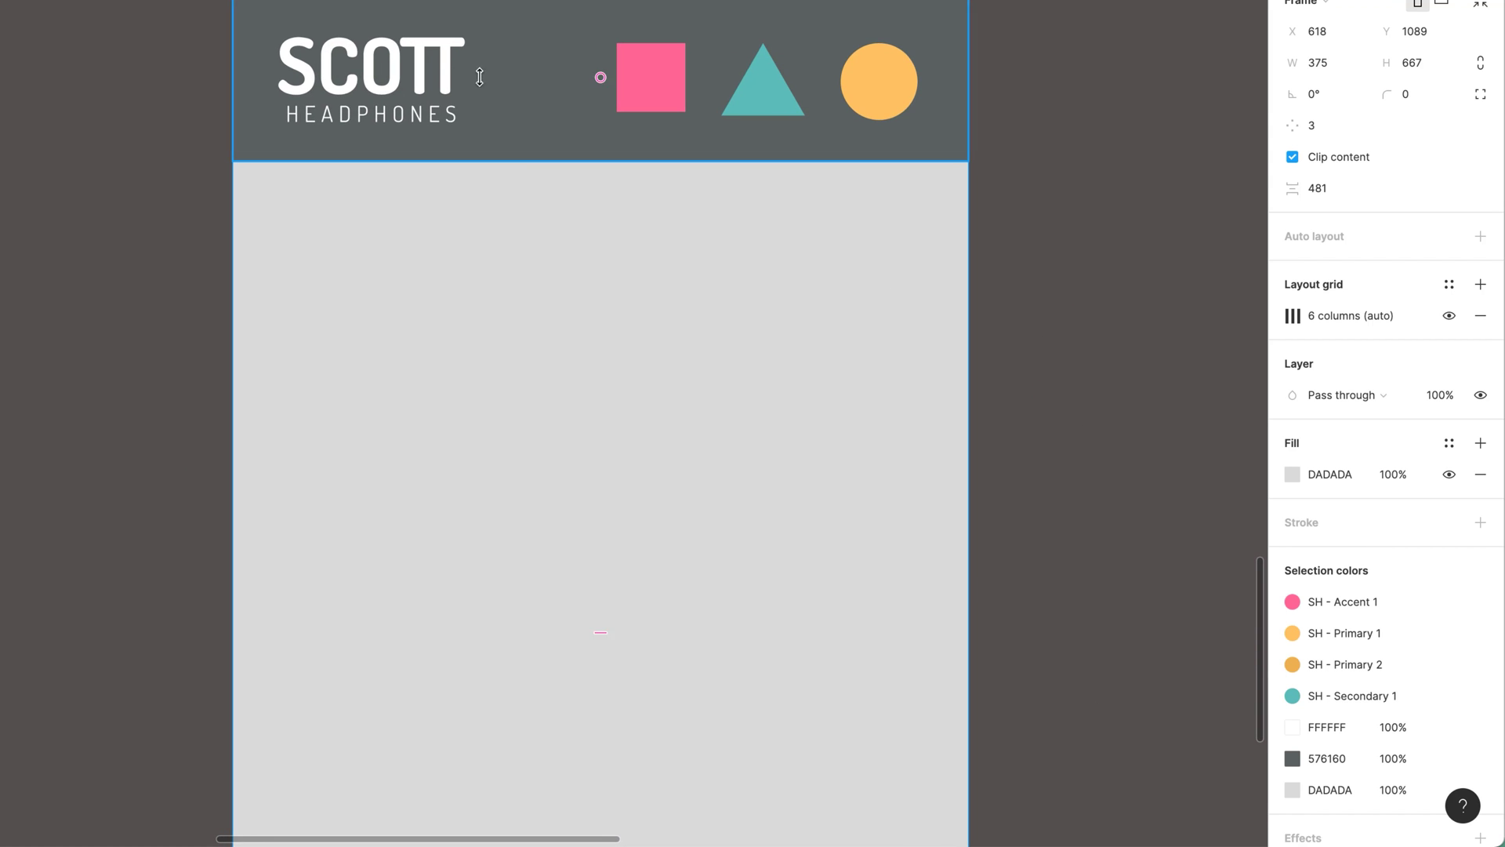
click(1286, 473)
drag(1146, 500, 979, 551)
click(980, 548)
scroll(985, 313, down, 10)
Detach the button's SH - Primary 2 style and eyedrop the frame's 626262 gray as its fill.
click(894, 439)
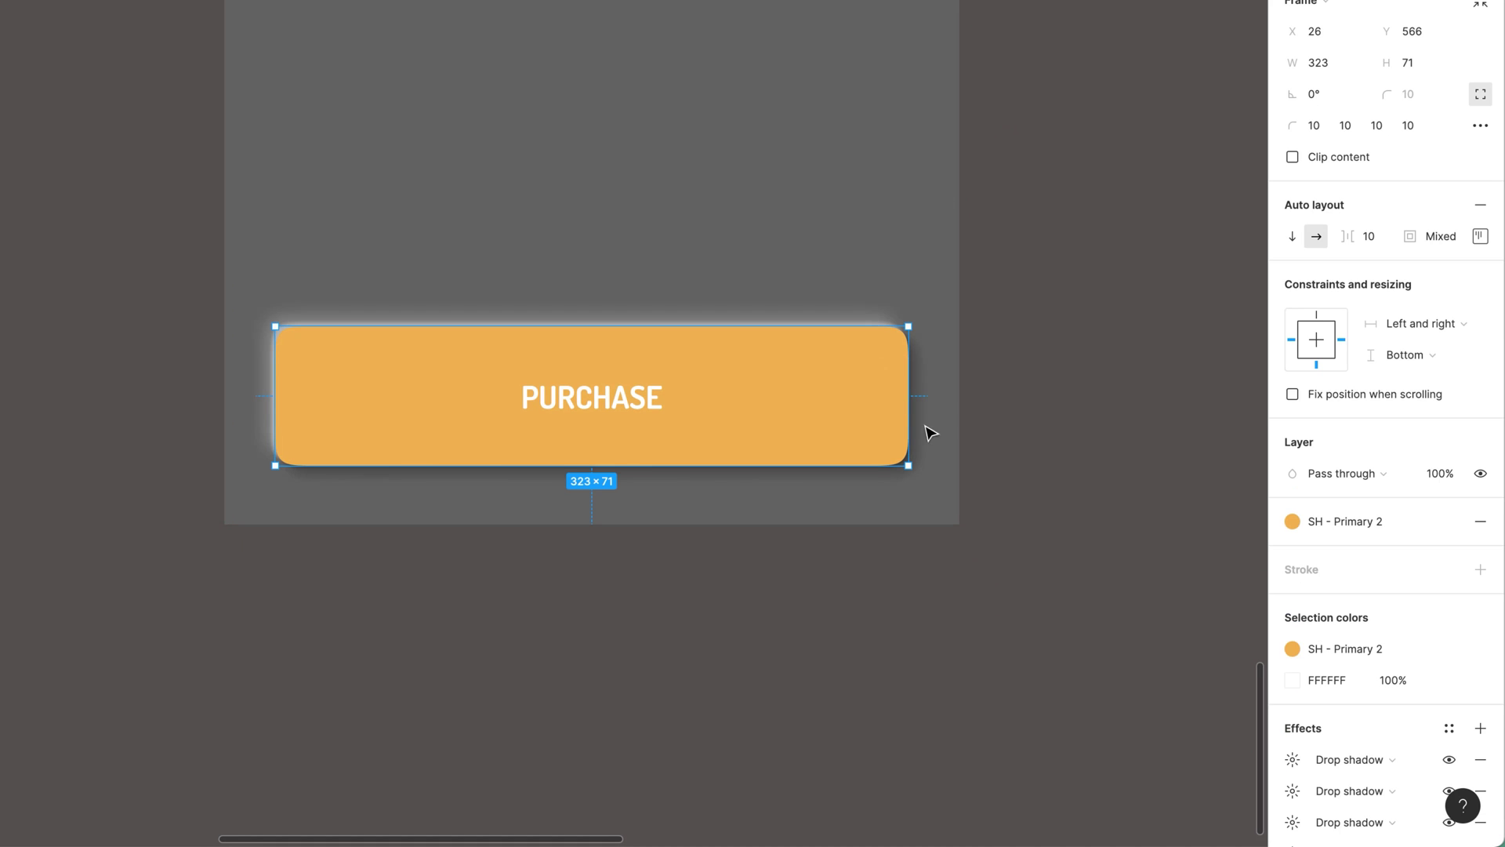
click(1450, 649)
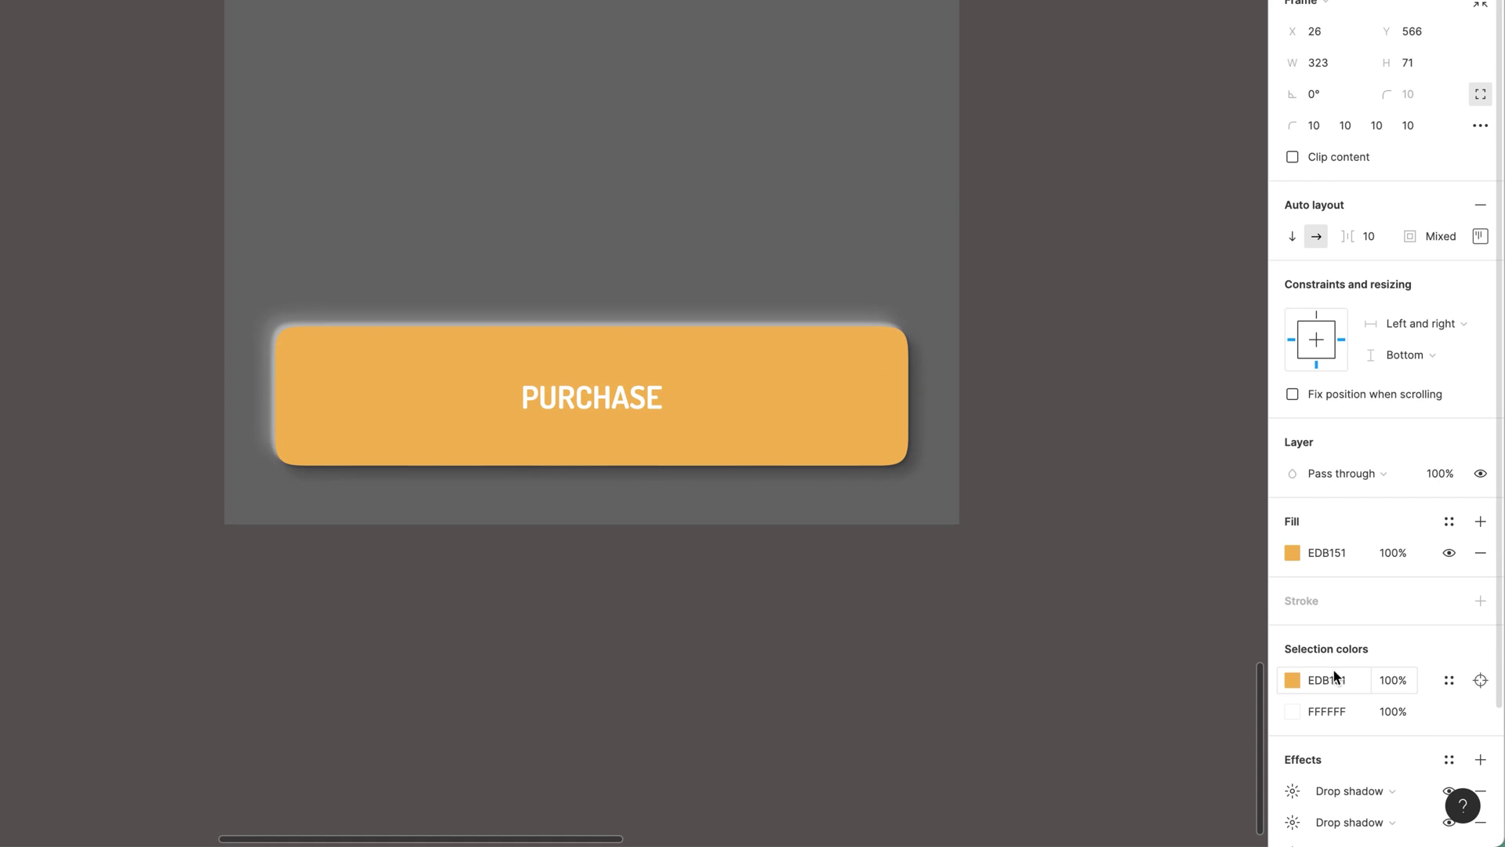
click(1293, 680)
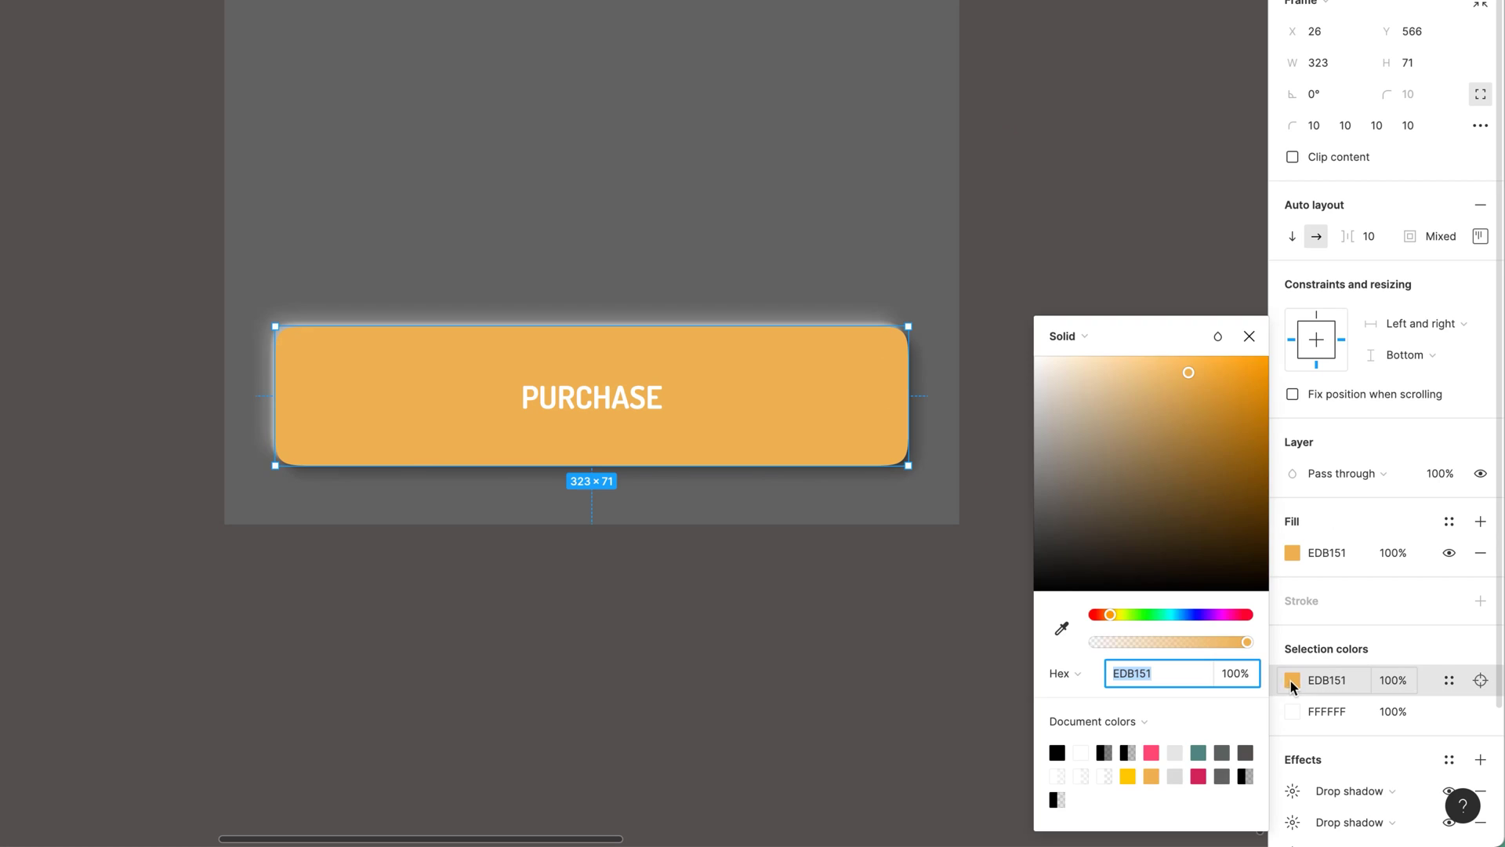
click(1061, 627)
click(907, 242)
click(1038, 256)
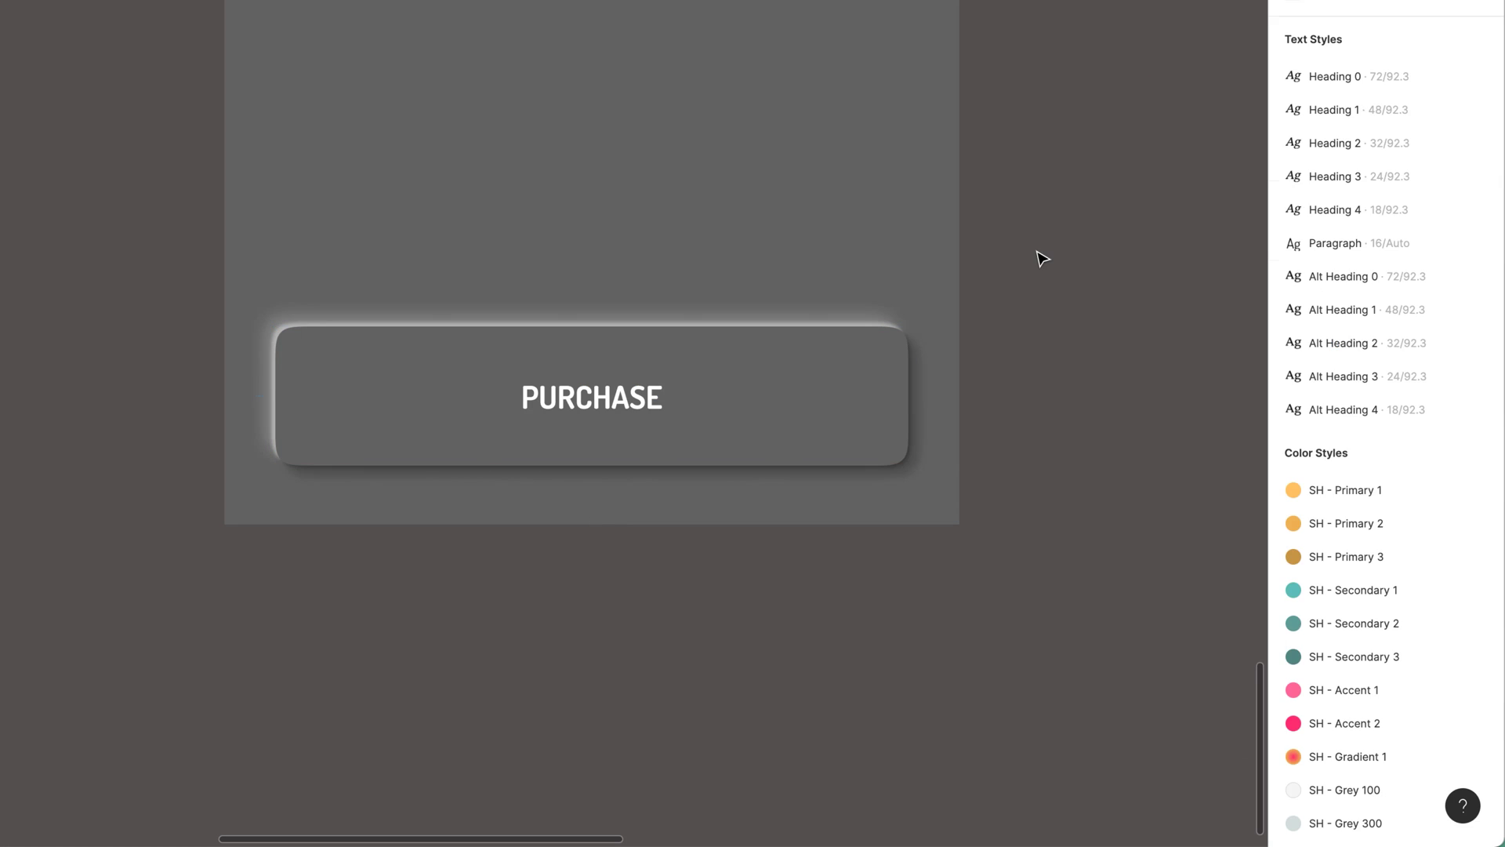
click(941, 446)
scroll(1391, 685, down, 3)
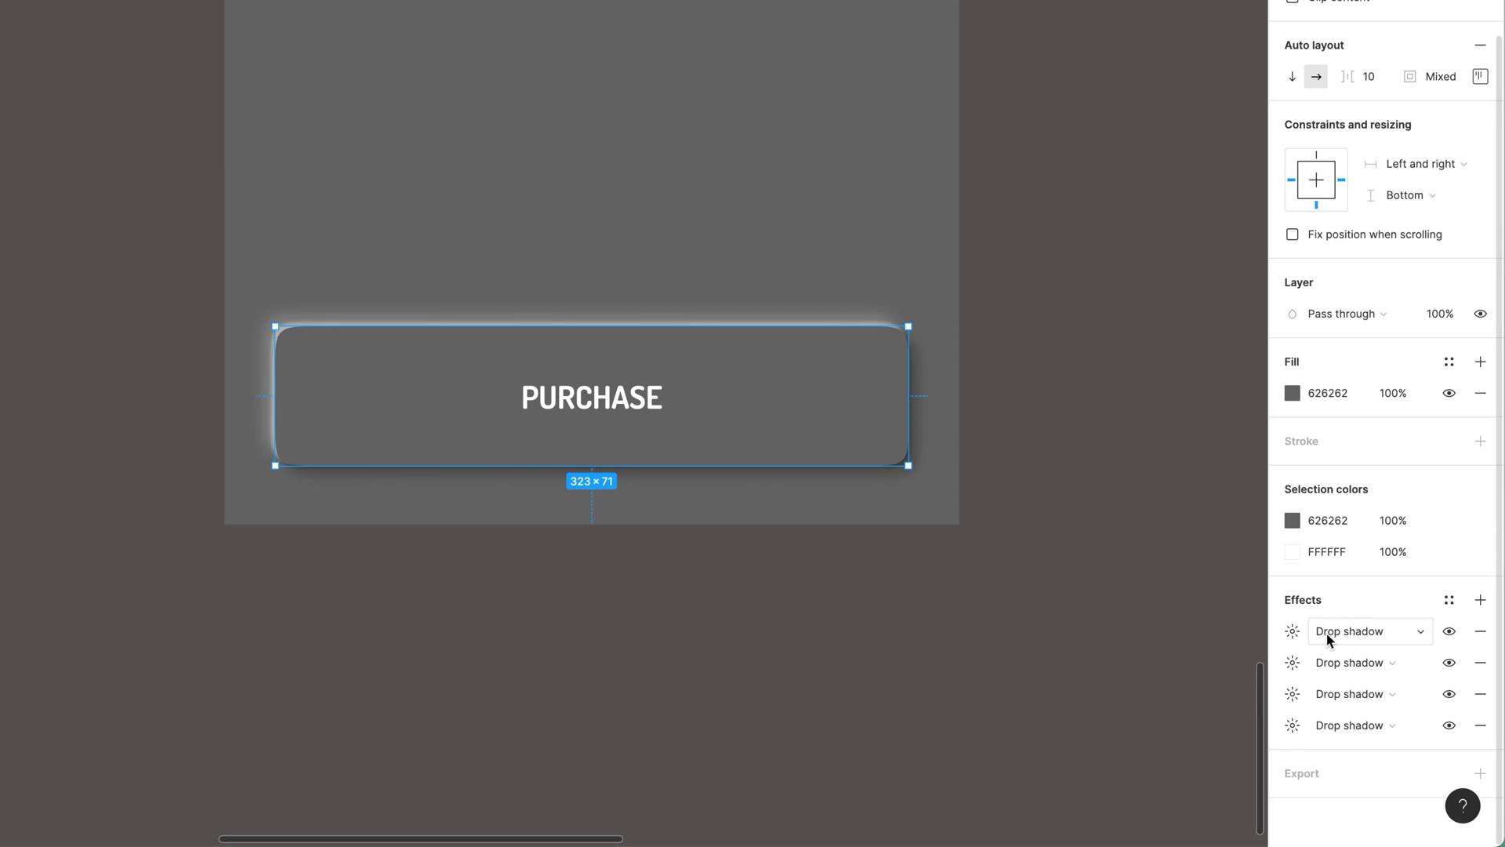
Lower the first drop shadow's white highlight opacity to 10%, trying 5% first.
click(1299, 636)
click(1151, 745)
text(5)
key(Tab)
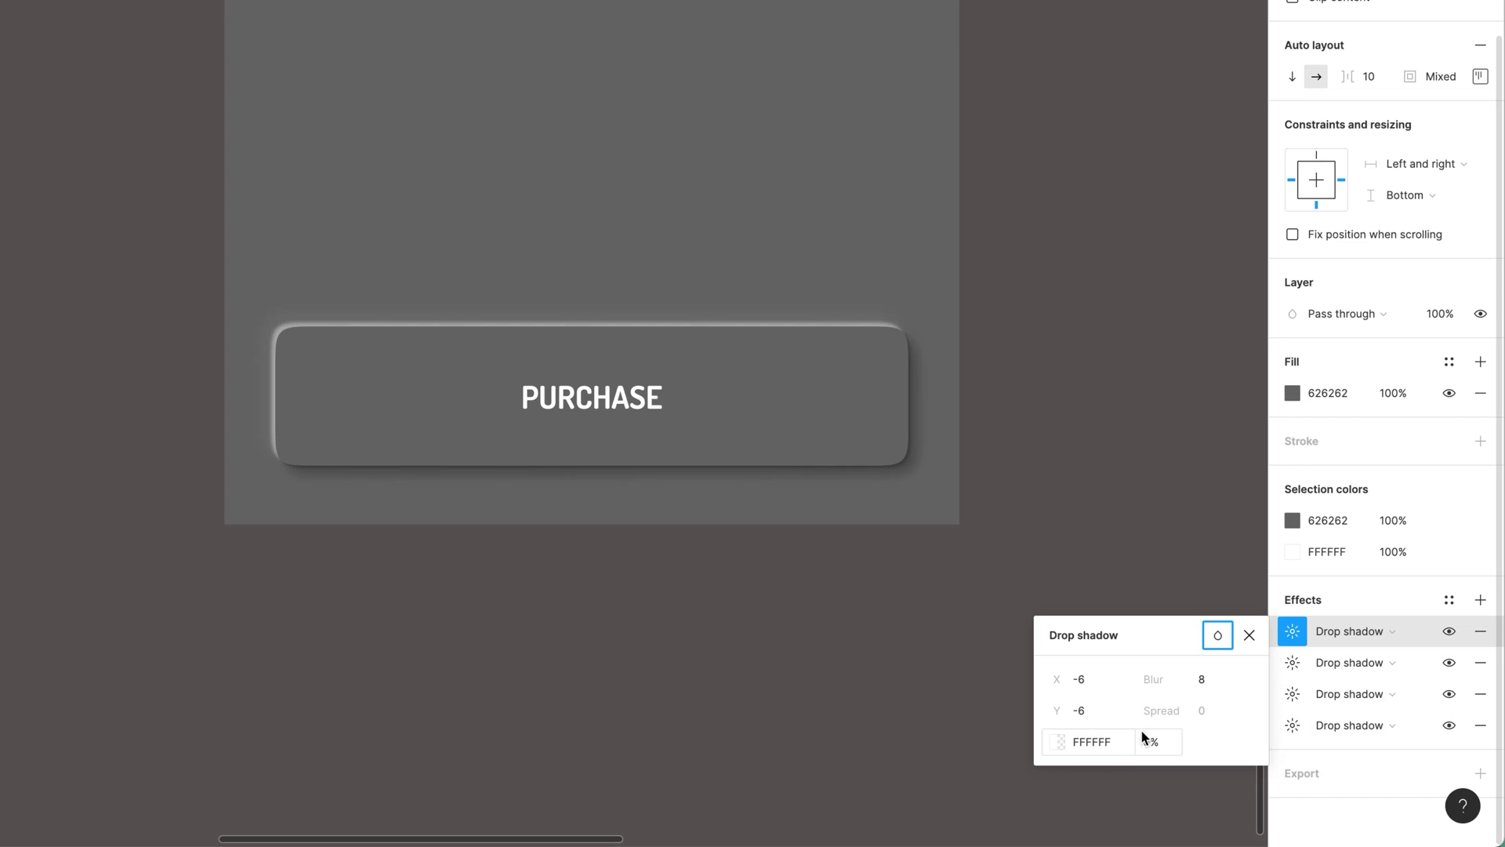
click(1167, 742)
text(10)
key(Tab)
Check the second drop shadow's opacity, then deselect to preview the gray button.
click(1293, 662)
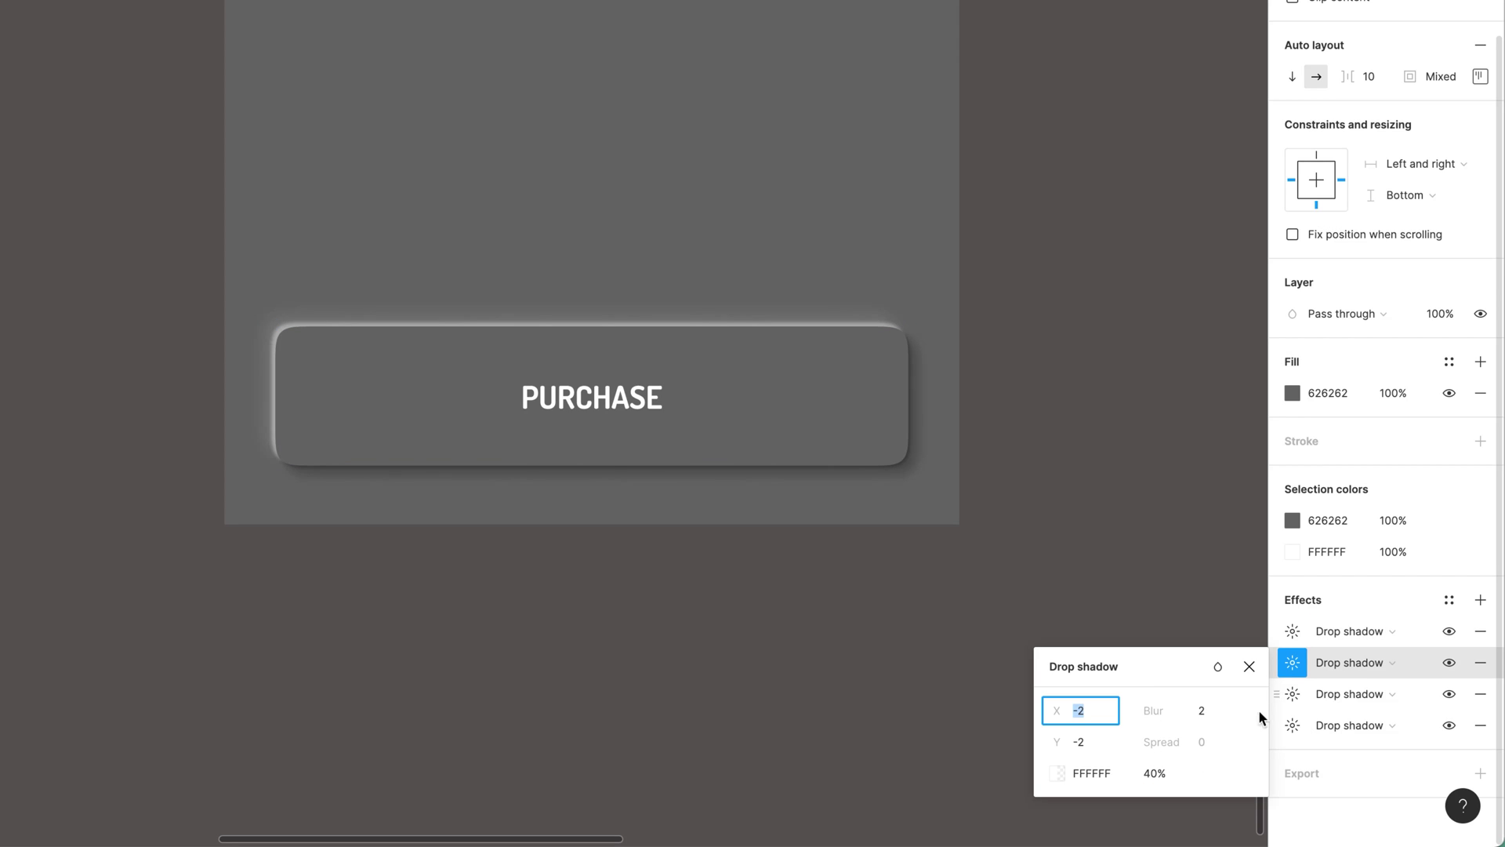
click(1159, 776)
click(1098, 615)
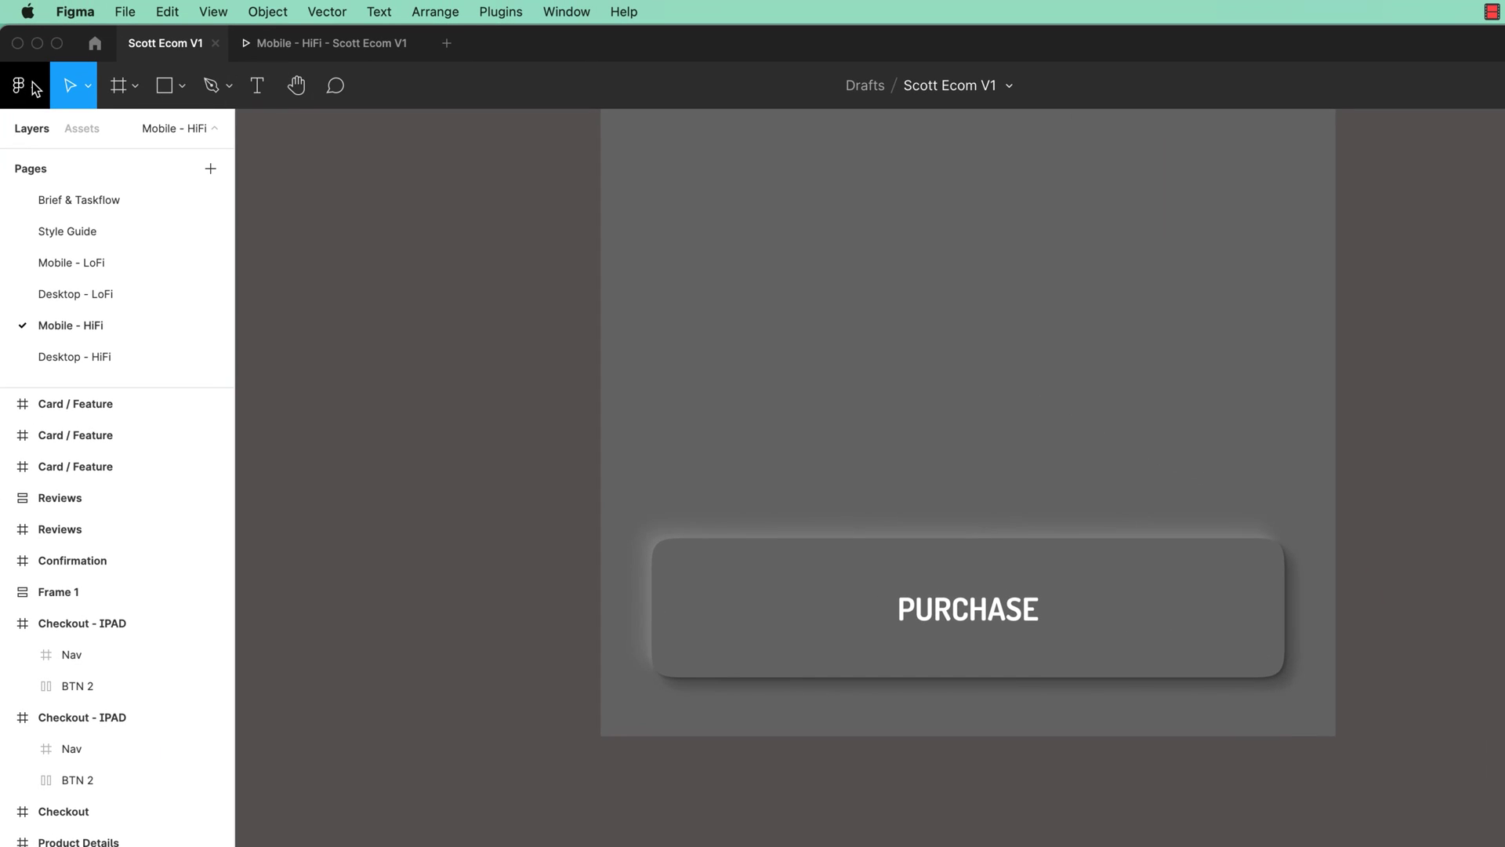
Search Figma Community for 'neumorphic' example files from the home file browser.
click(36, 88)
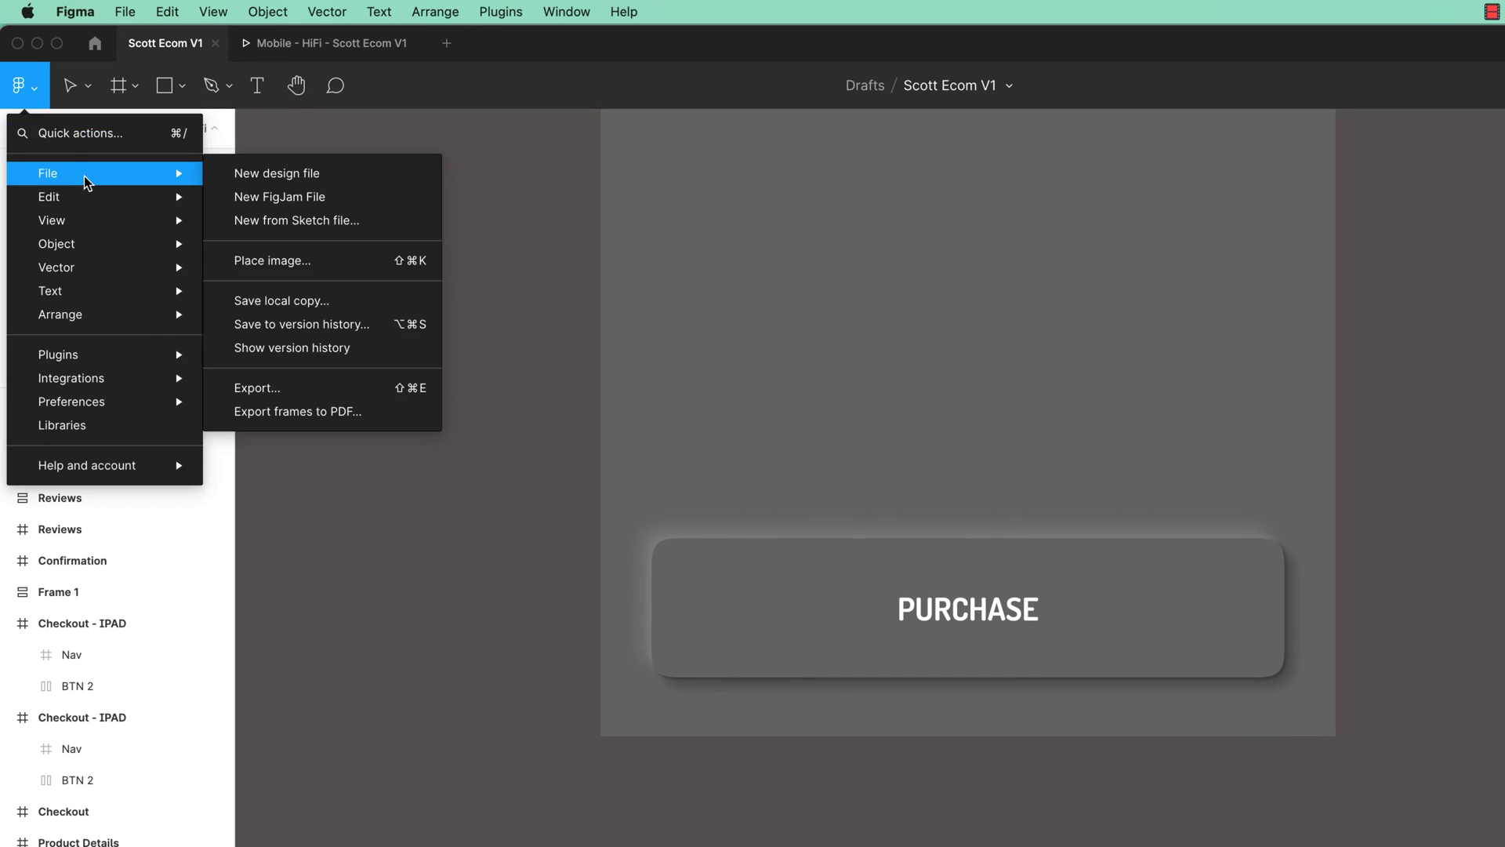
click(95, 43)
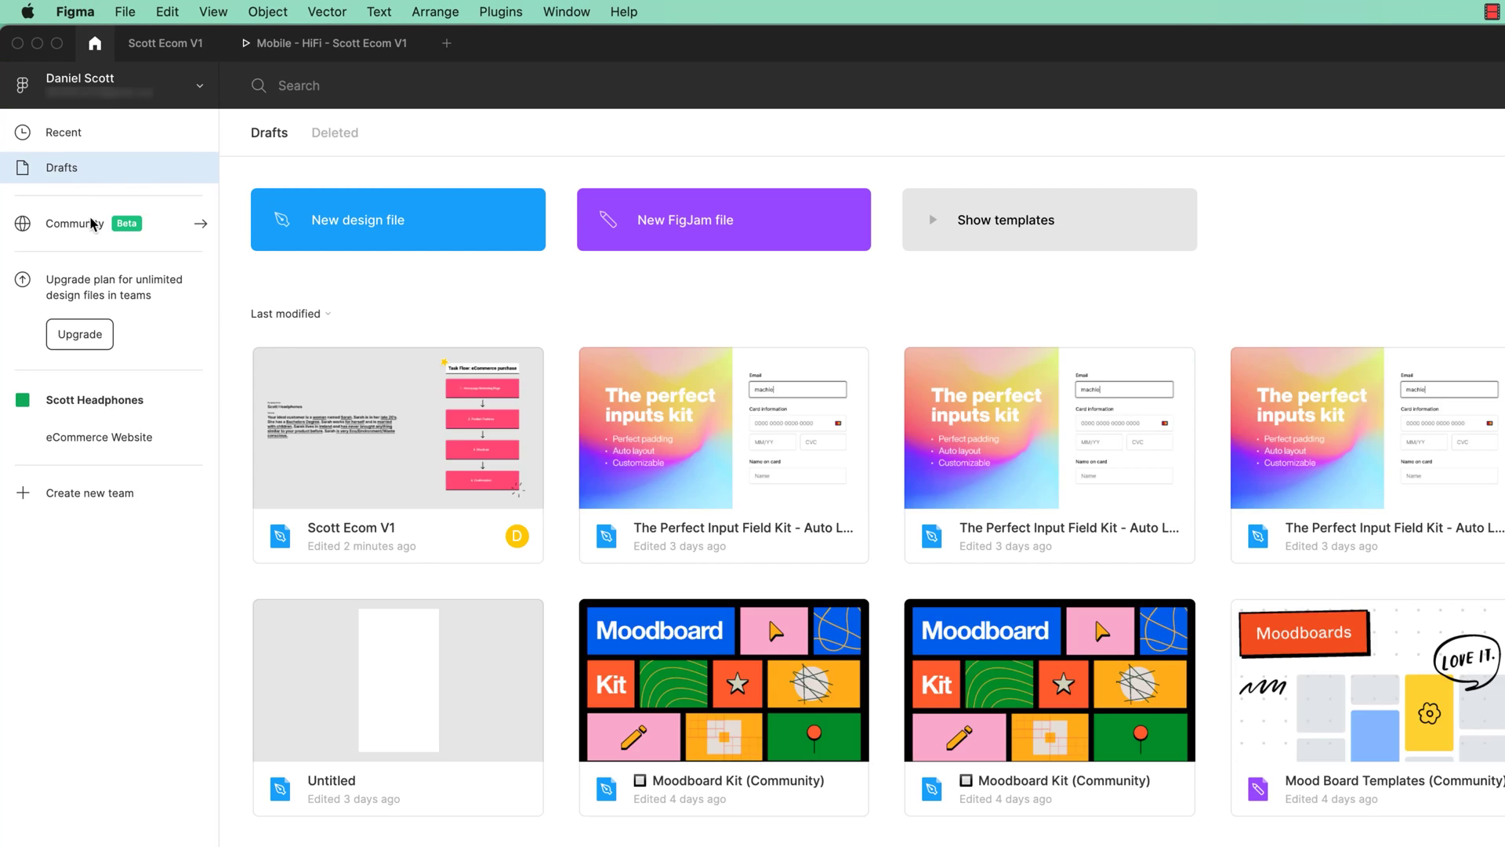
click(92, 225)
click(1034, 363)
text(n)
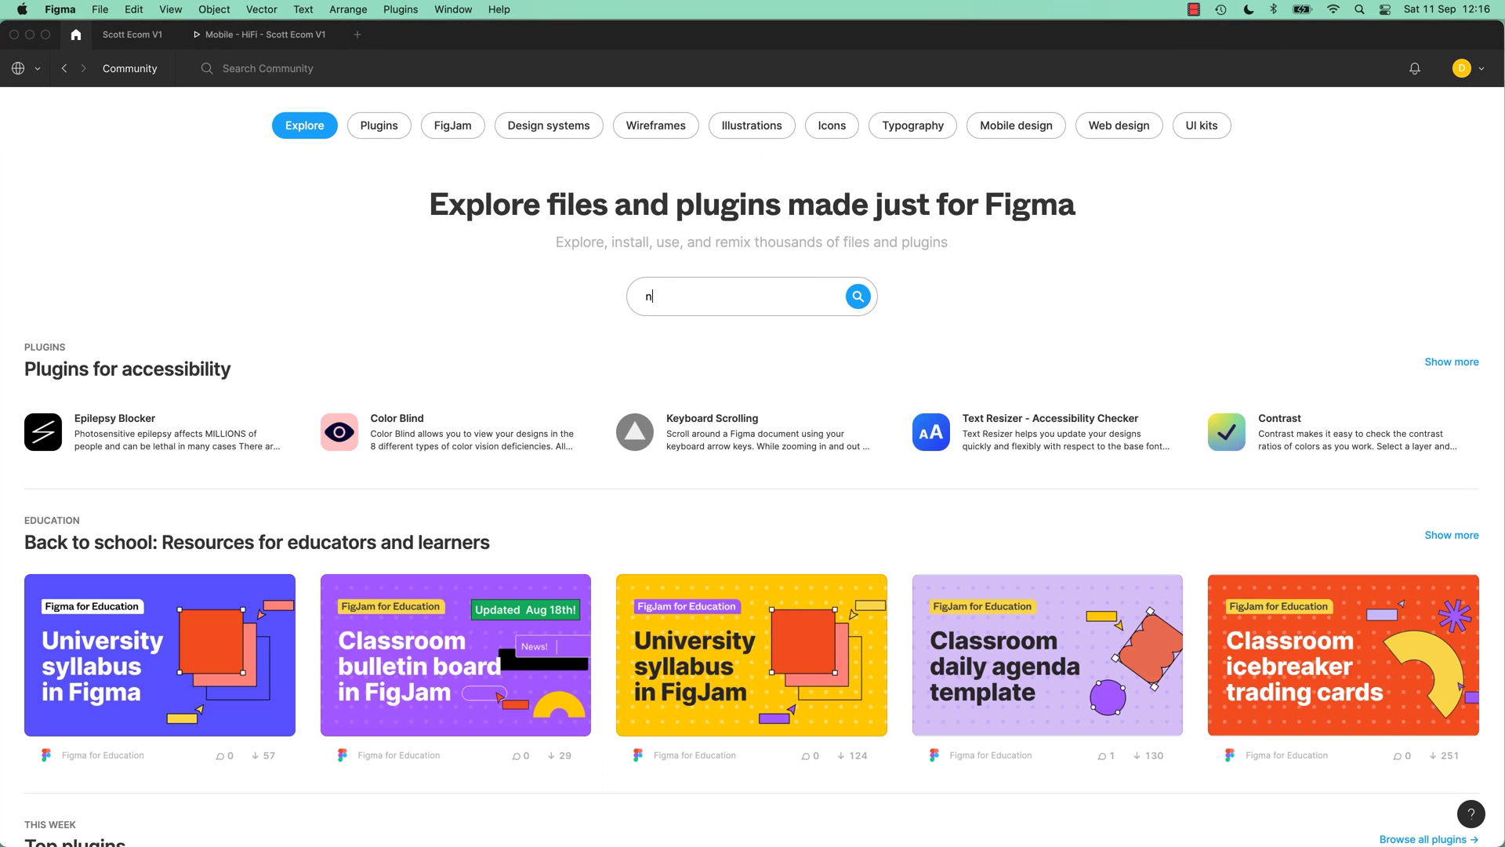
text(eumorphic)
key(Return)
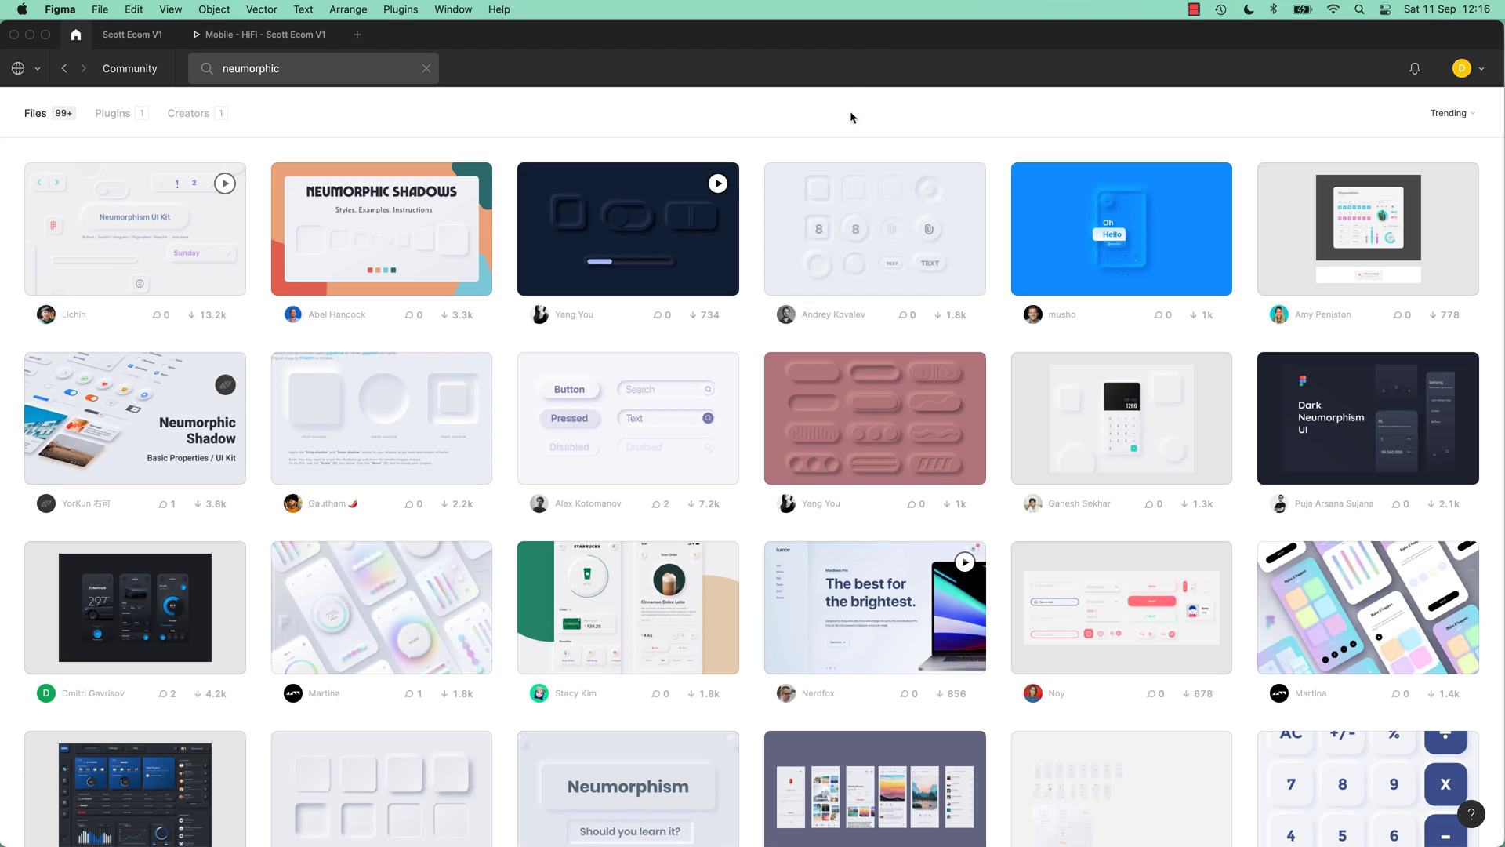
Back in Scott Ecom V1, view both Checkout - IPAD frames at 100% zoom.
click(261, 36)
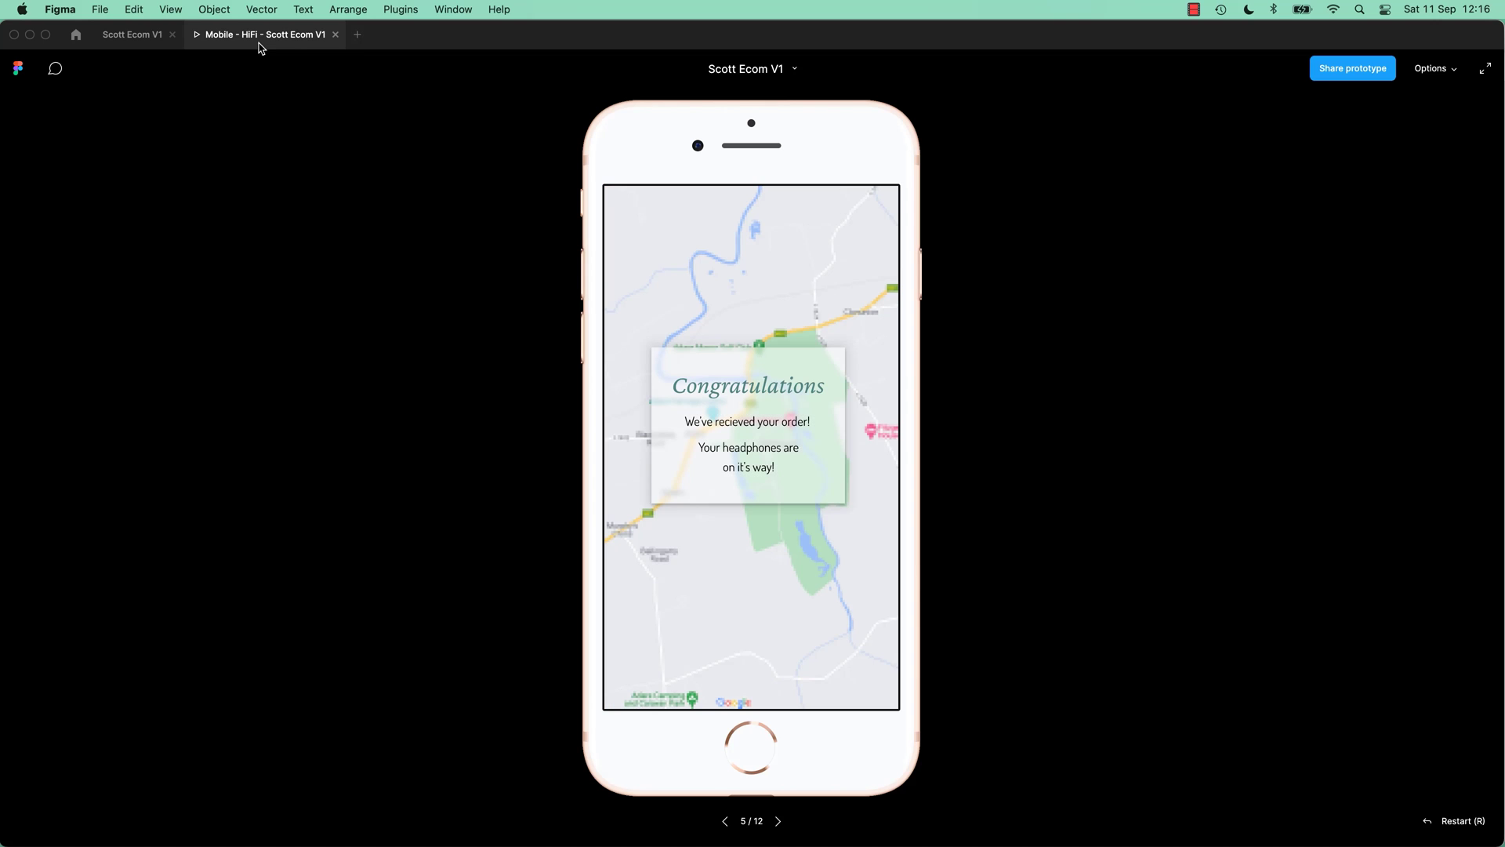
click(158, 41)
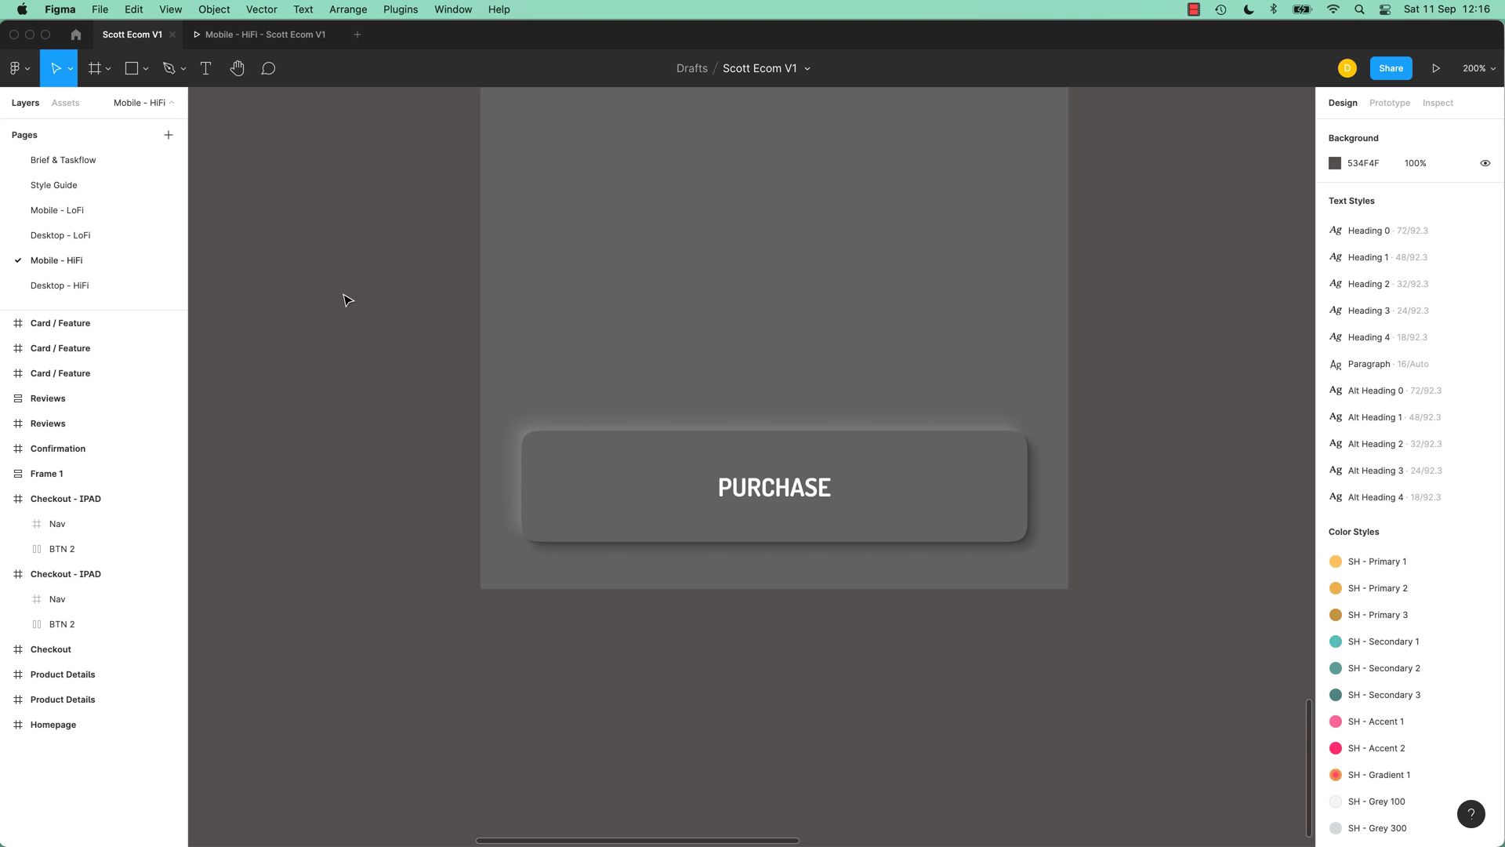
key(shift+0)
scroll(413, 336, up, 3)
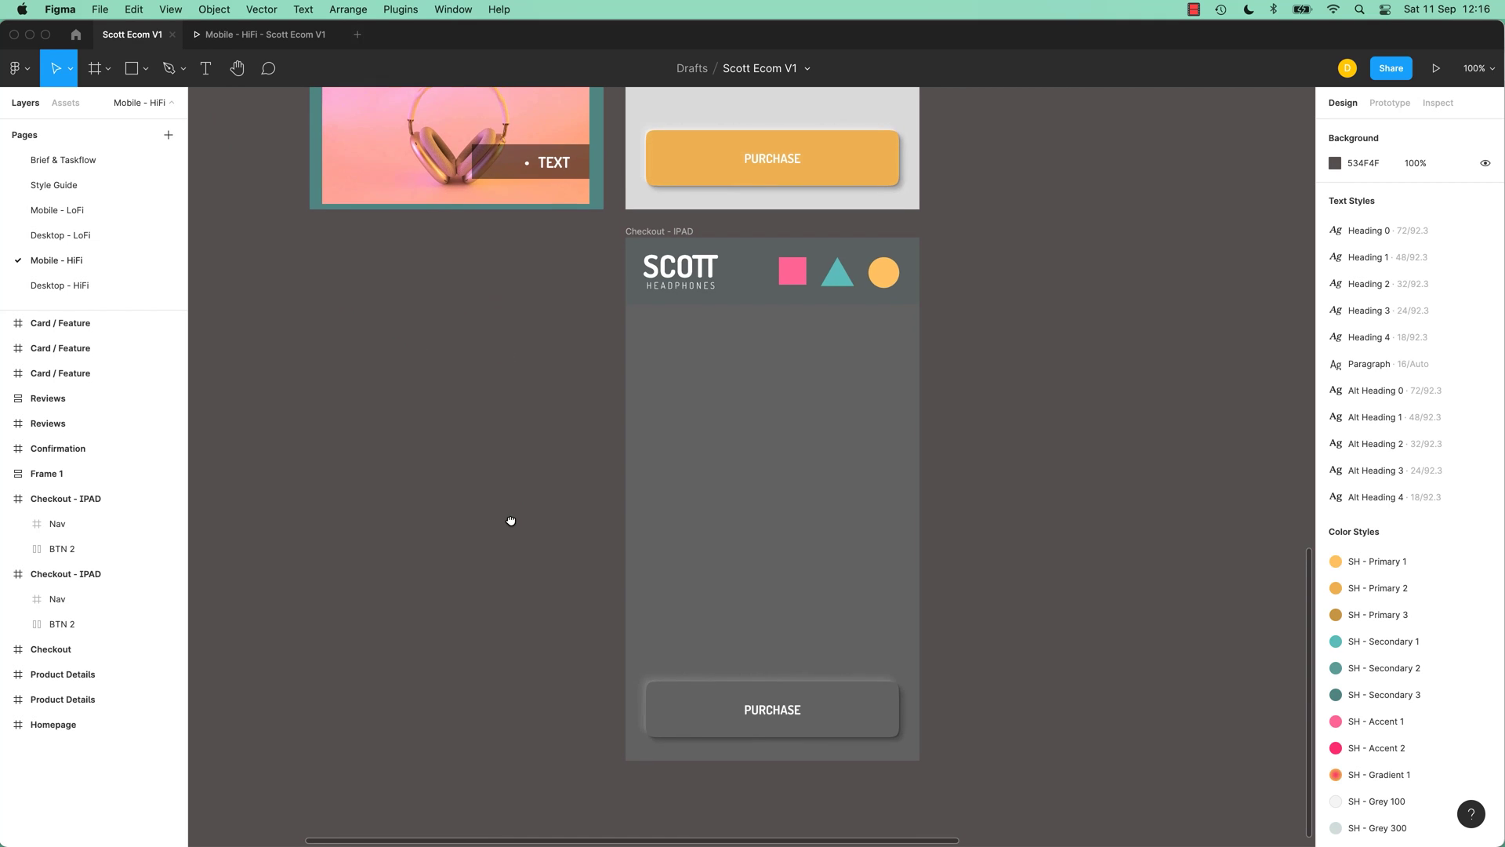